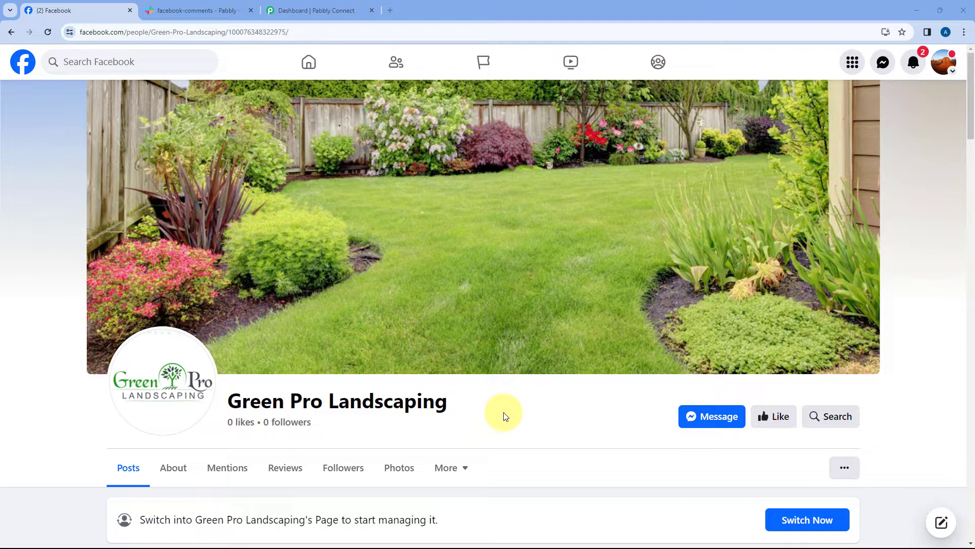
- Look over the Green Pro Landscaping Facebook page's posts and the facebook-comments channel in Slack
scroll(504, 412, "down", 5)
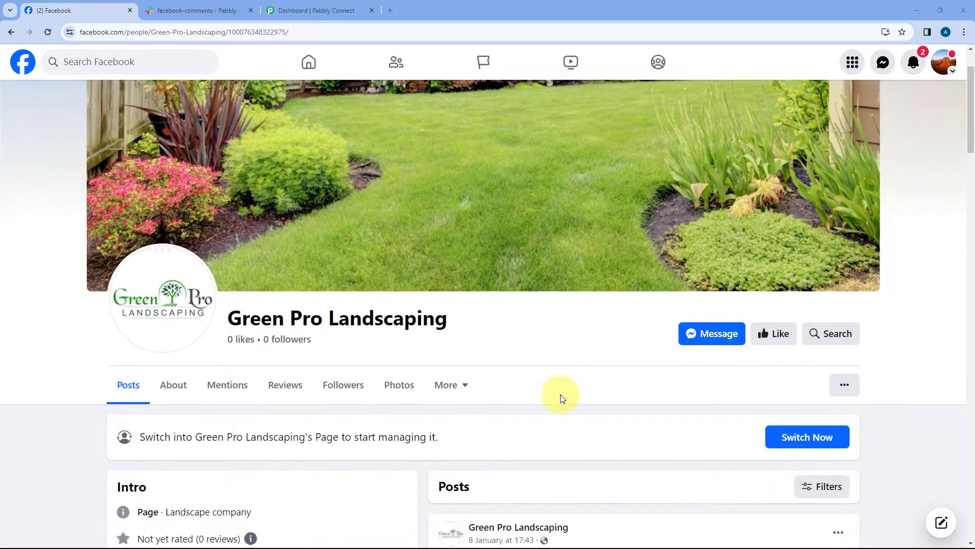
scroll(547, 325, "down", 9)
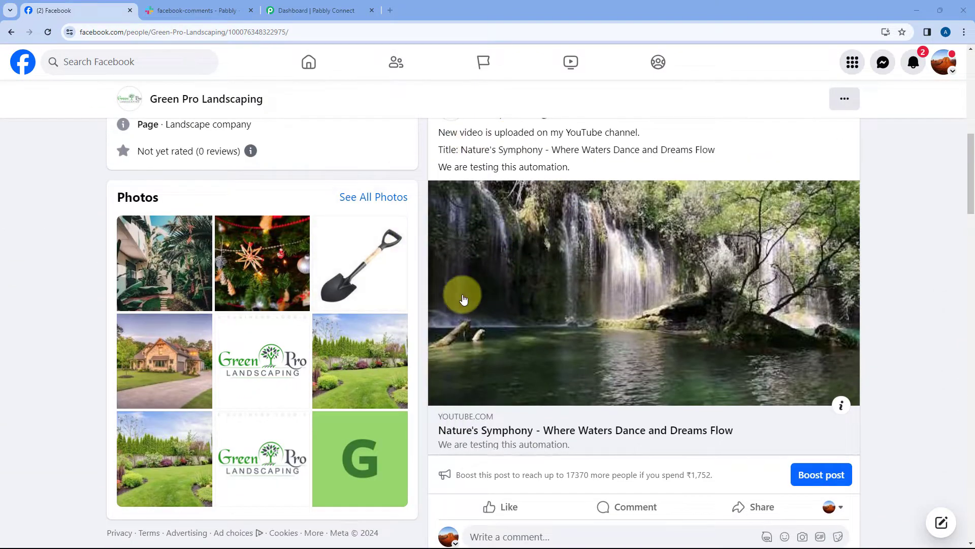
scroll(523, 298, "up", 14)
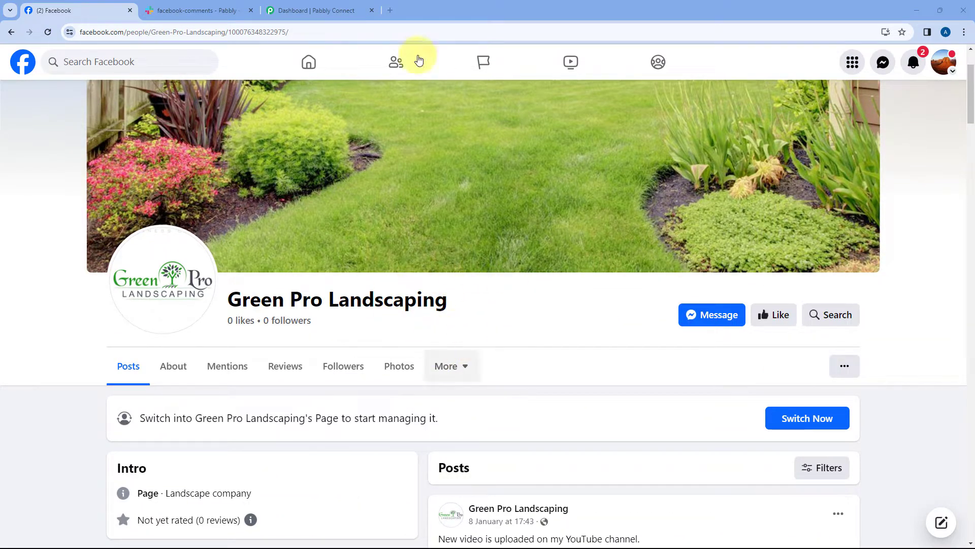
left_click(214, 7)
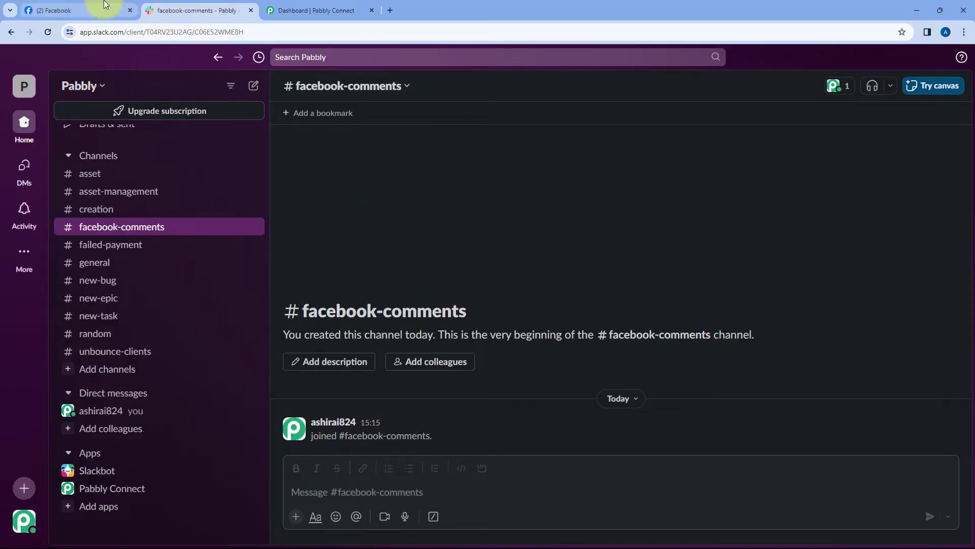
left_click(81, 10)
left_click(204, 10)
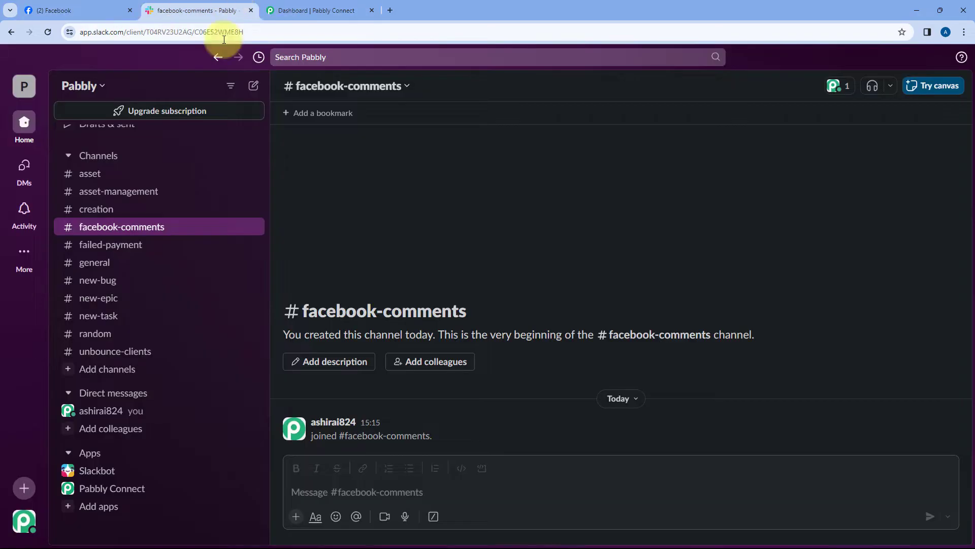
- Switch to Pabbly Connect and create a workflow named "Facebook Comments to Slack" in the Home folder
left_click(323, 12)
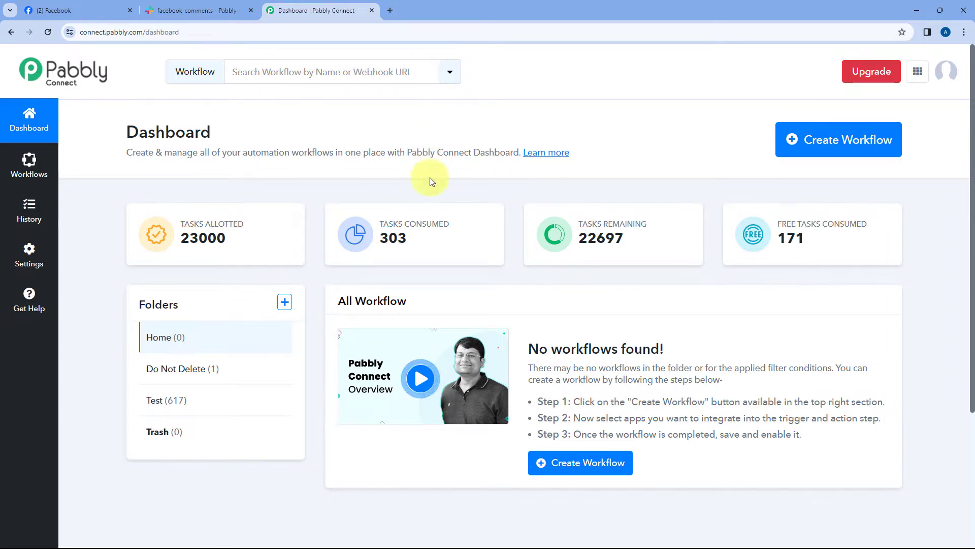
left_click(789, 138)
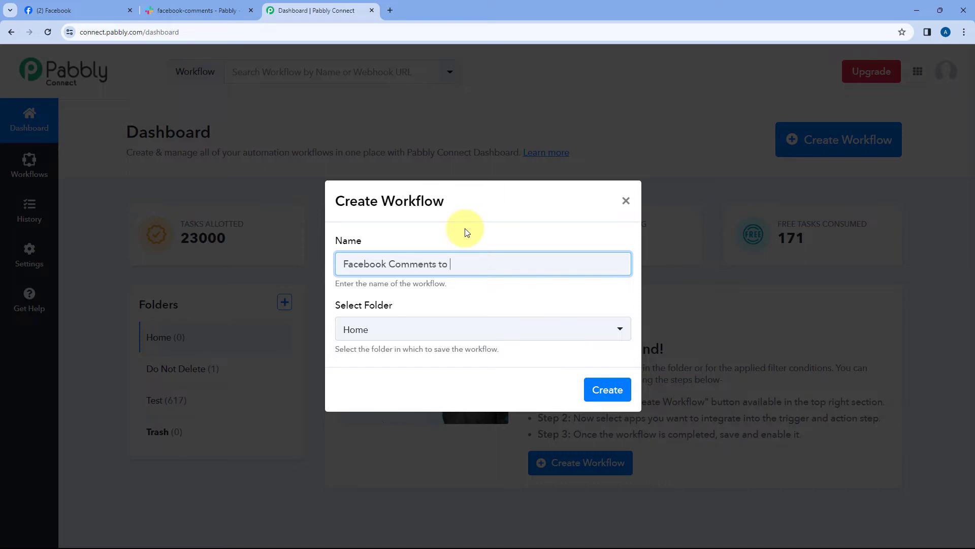
left_click(447, 331)
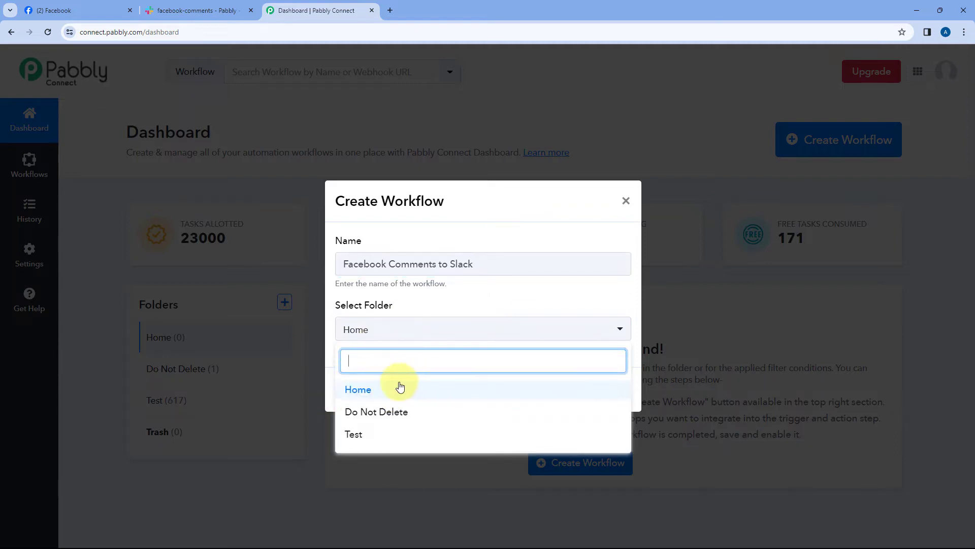
left_click(398, 389)
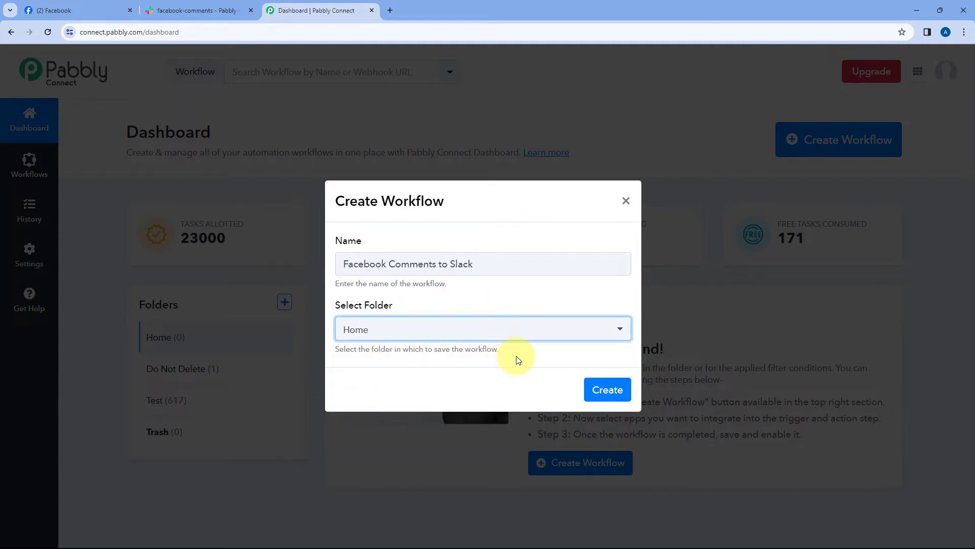
left_click(604, 395)
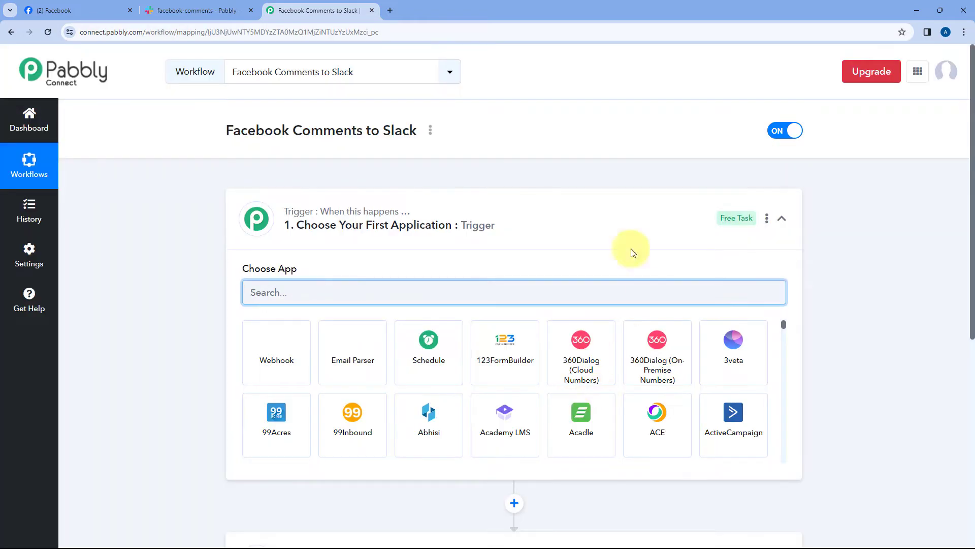
- Examine the new workflow's trigger and action sections and the applications offered for the trigger
left_click(528, 214)
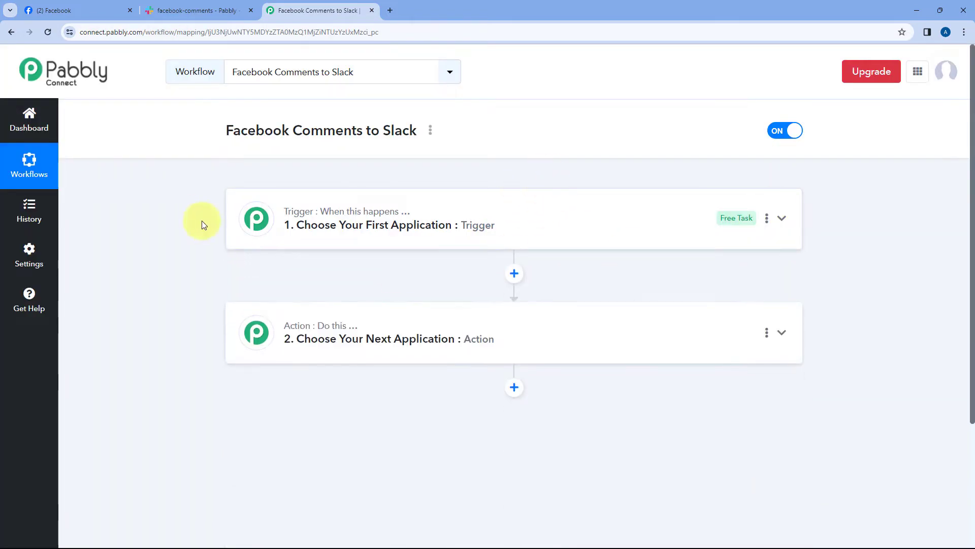
scroll(217, 208, "down", 1)
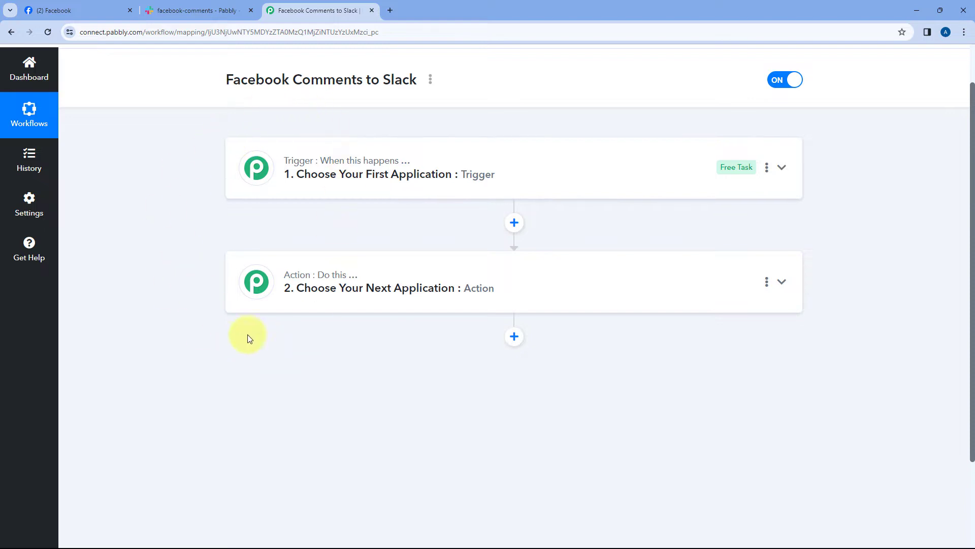
mouse_move(338, 158)
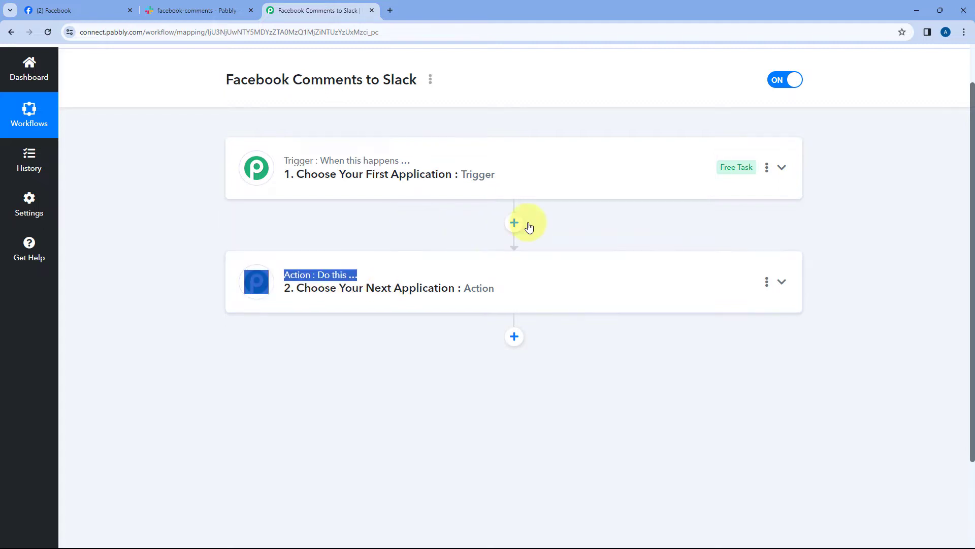
left_click(533, 167)
scroll(198, 248, "up", 1)
scroll(197, 248, "down", 2)
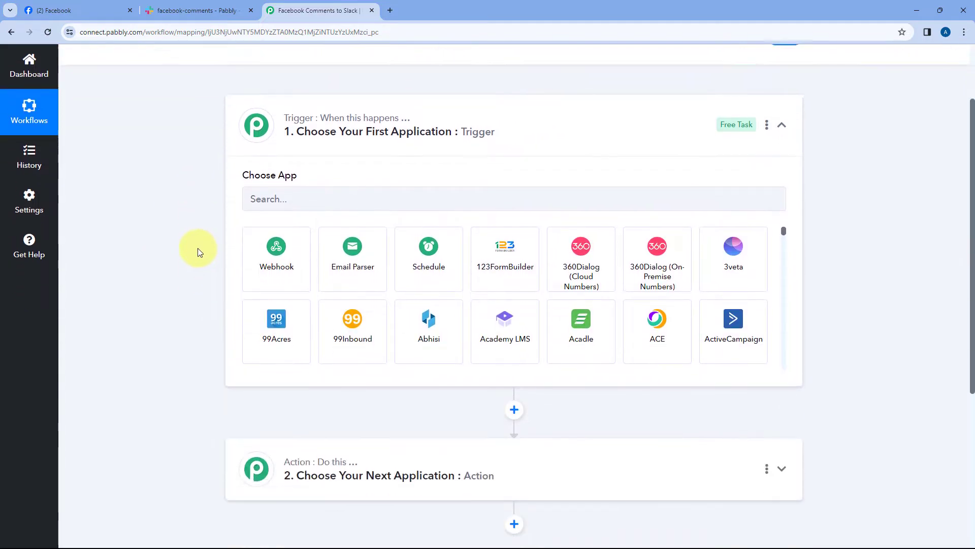
- Review the Facebook page as the comment source and the Slack facebook-comments channel as the destination alongside the workflow's trigger and action
left_click(90, 10)
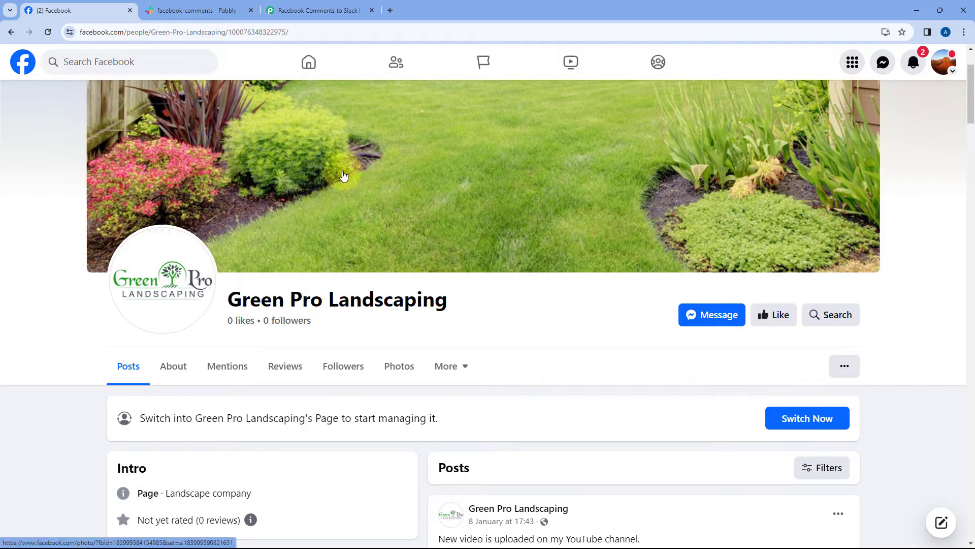
left_click(319, 10)
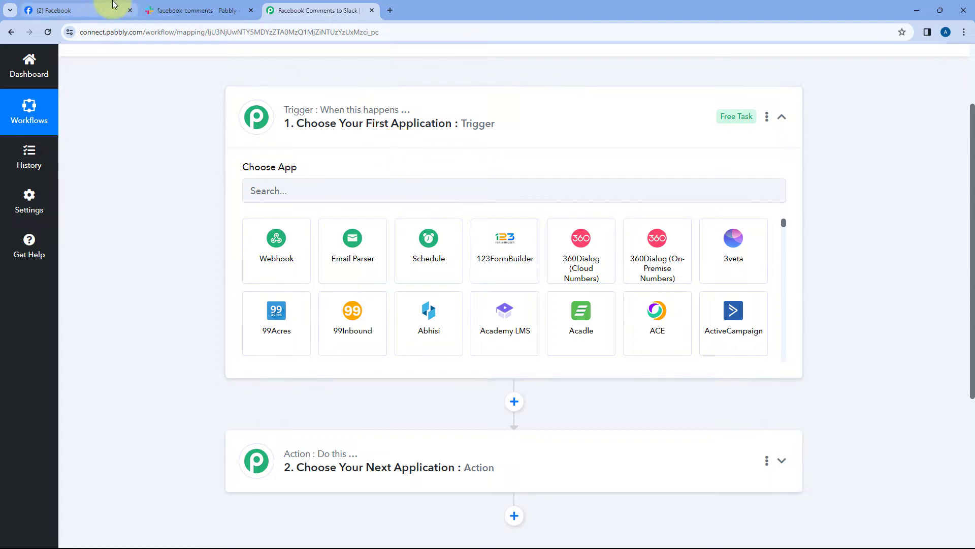
left_click(87, 10)
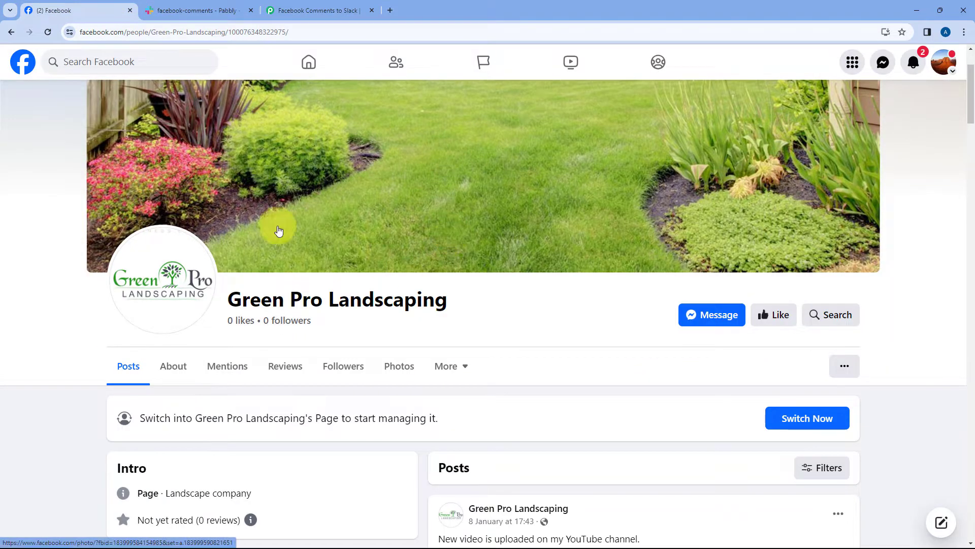
left_click(344, 11)
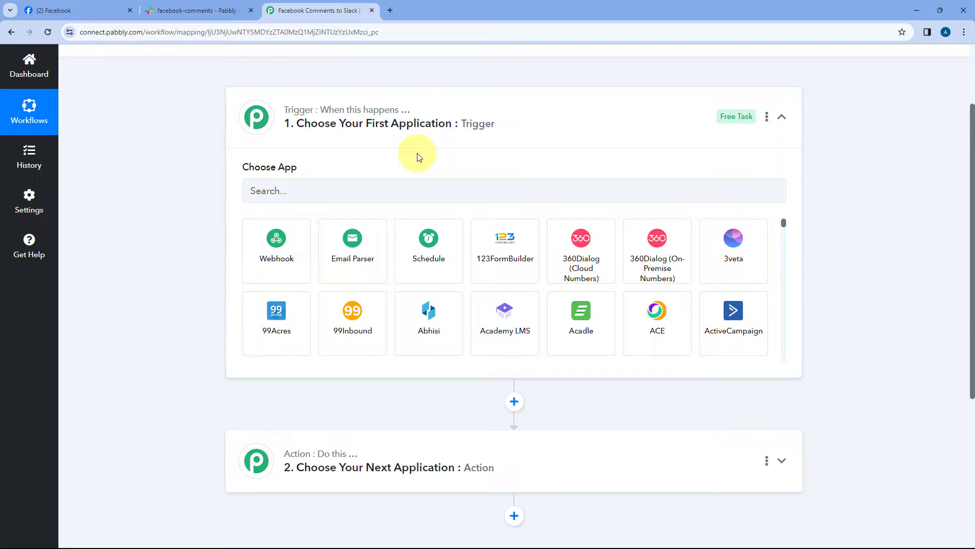
scroll(419, 157, "down", 1)
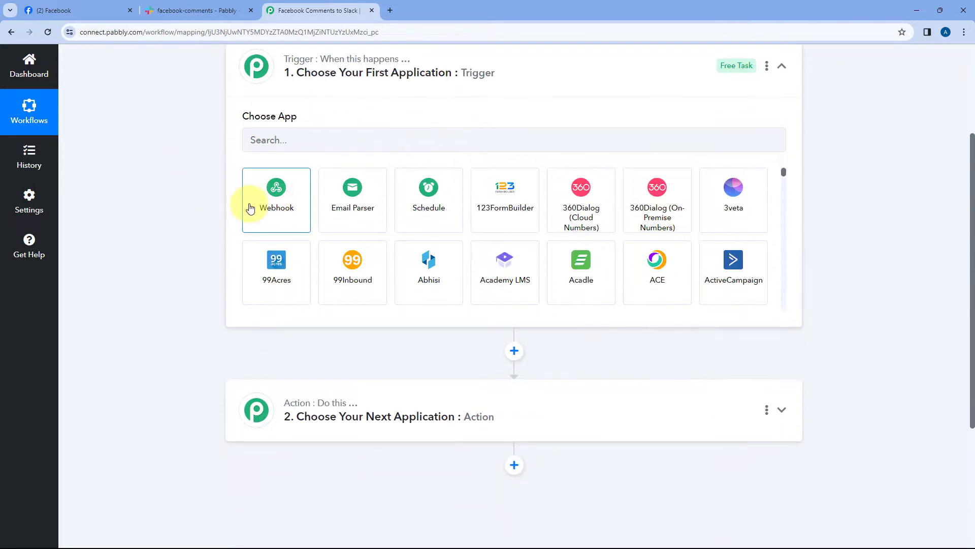
scroll(248, 207, "down", 3)
scroll(259, 240, "up", 3)
scroll(169, 233, "down", 3)
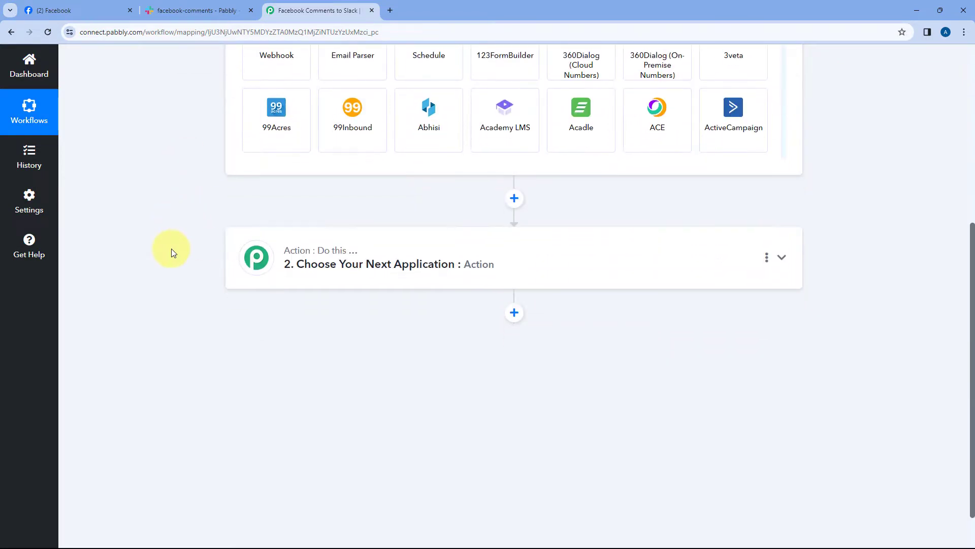
left_click(195, 10)
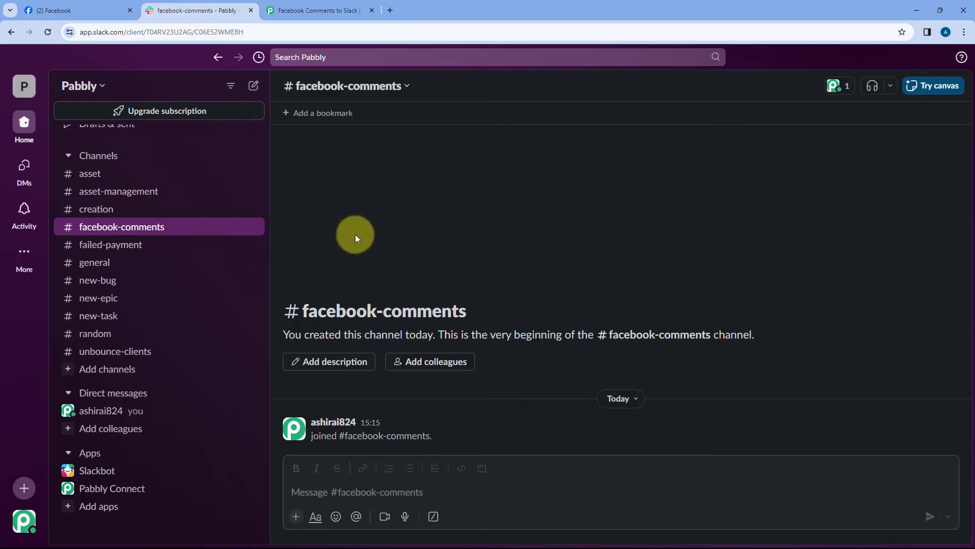
left_click(315, 10)
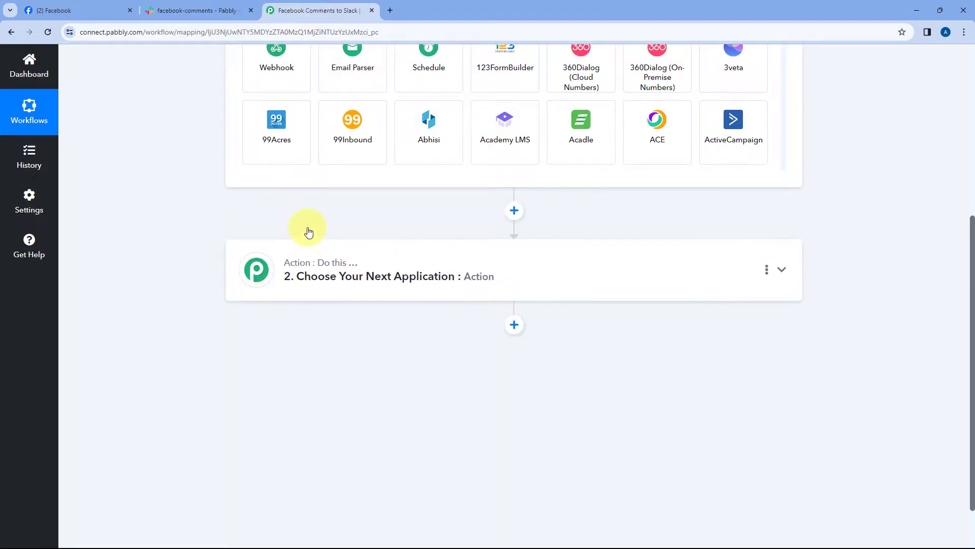
- Set Facebook Pages as the workflow's trigger application with New Comment as the trigger event
scroll(309, 232, "up", 4)
left_click(302, 196)
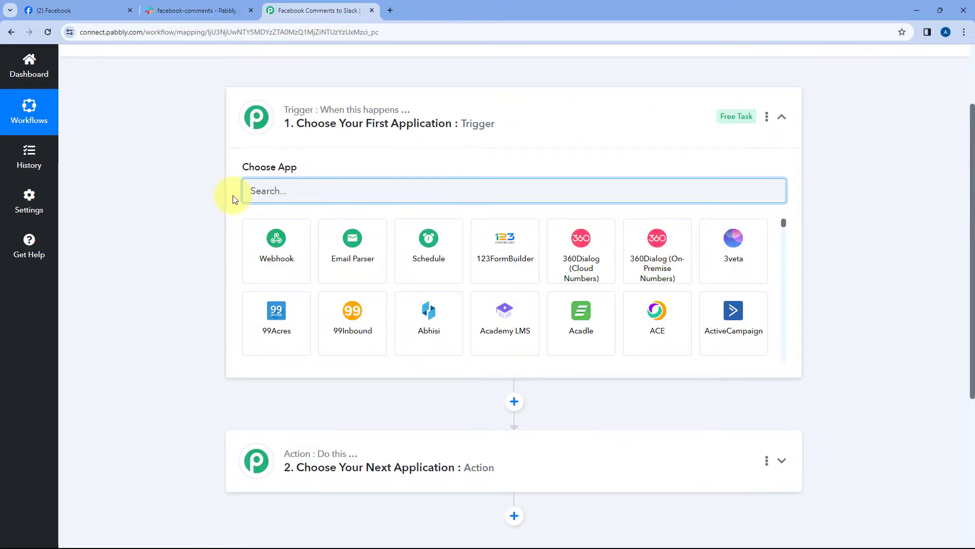
type("Facebooj page")
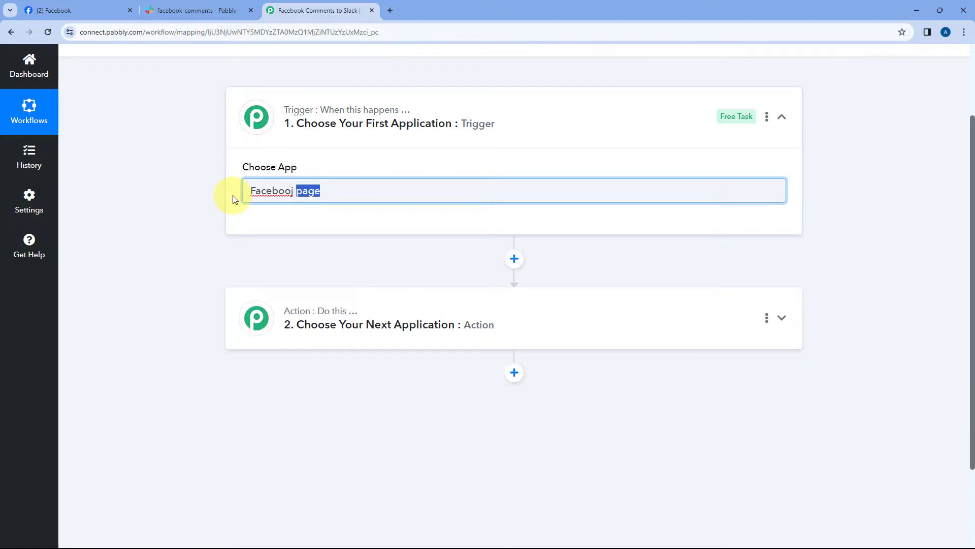
type("k")
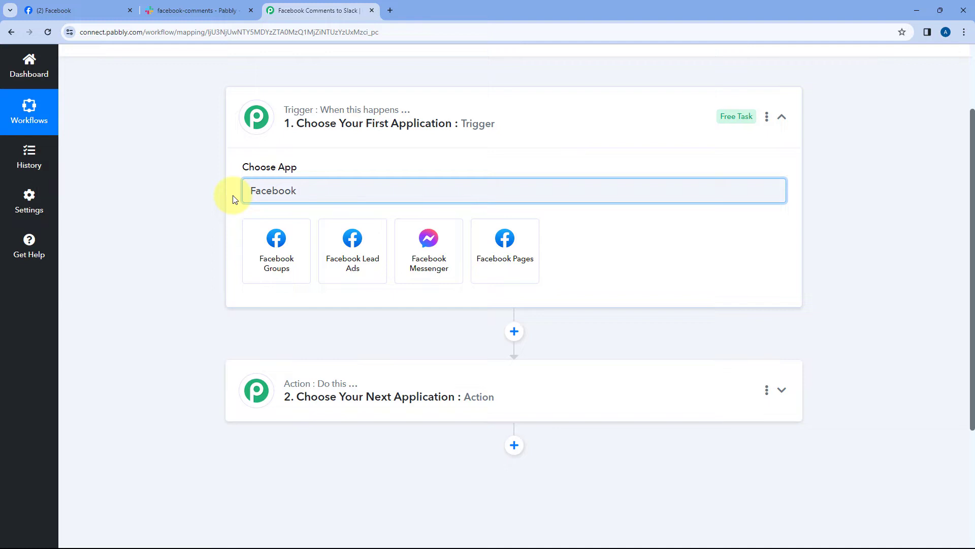
left_click(535, 262)
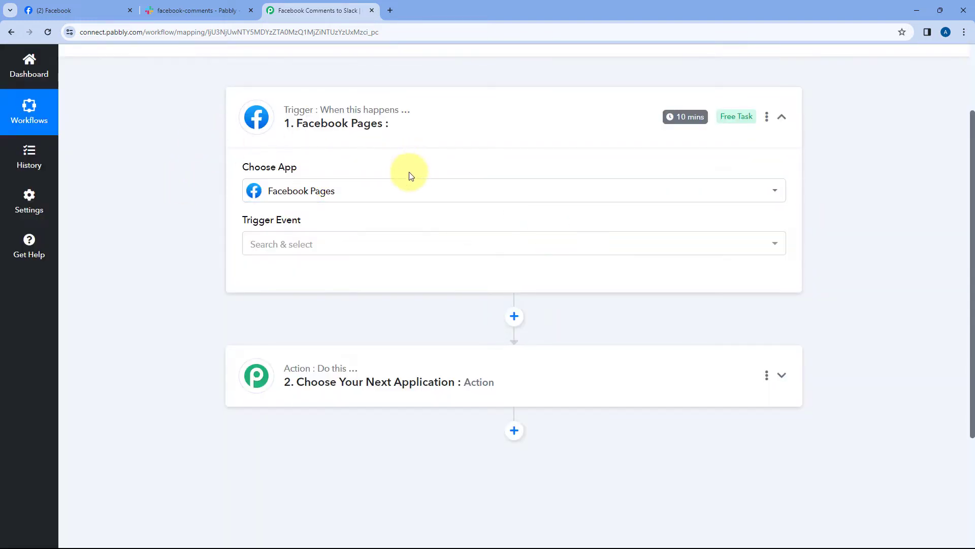
left_click(359, 240)
scroll(214, 285, "down", 1)
left_click(284, 295)
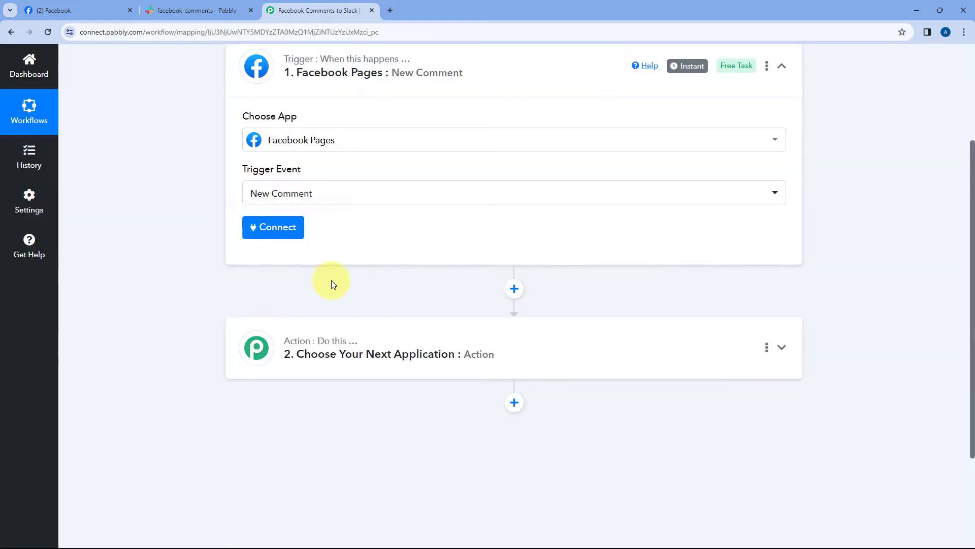
- Connect the trigger through a new Facebook Pages connection, authorizing it with the previously linked Facebook account settings
scroll(329, 259, "up", 1)
left_click(263, 283)
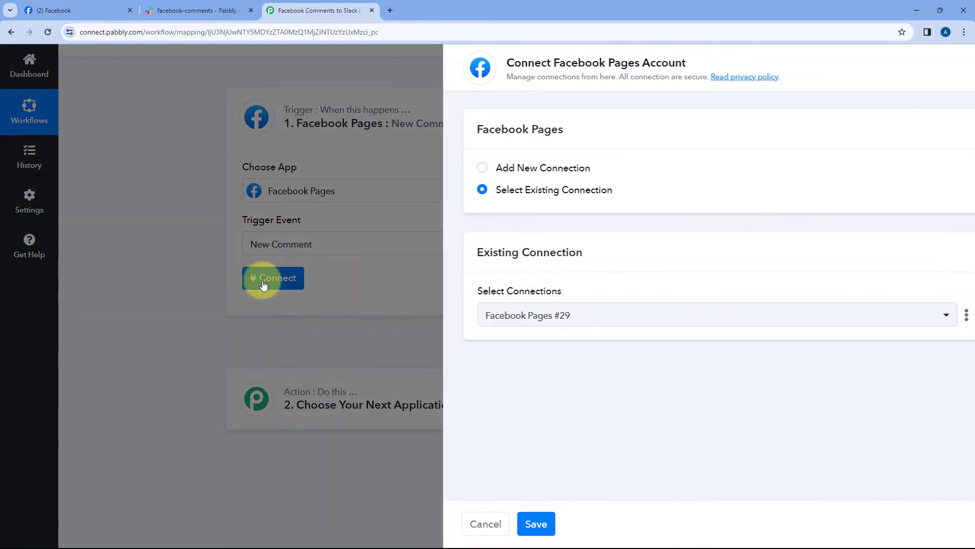
left_click(449, 169)
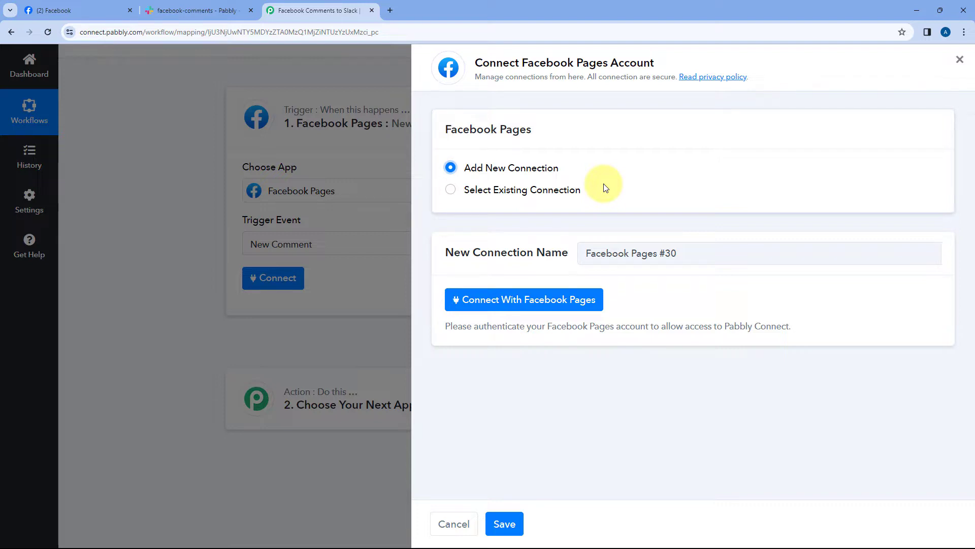
left_click(520, 305)
left_click_drag(193, 11, 195, 62)
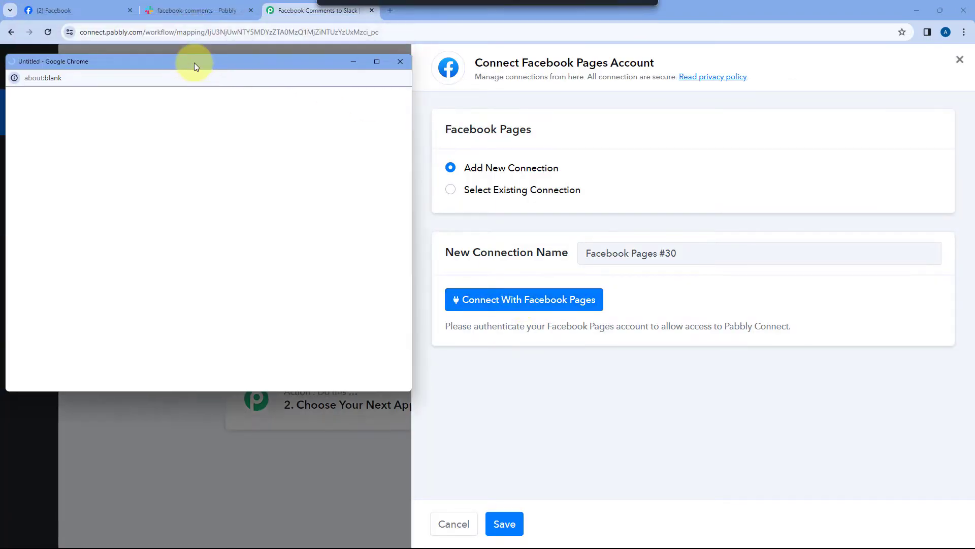
left_click(101, 10)
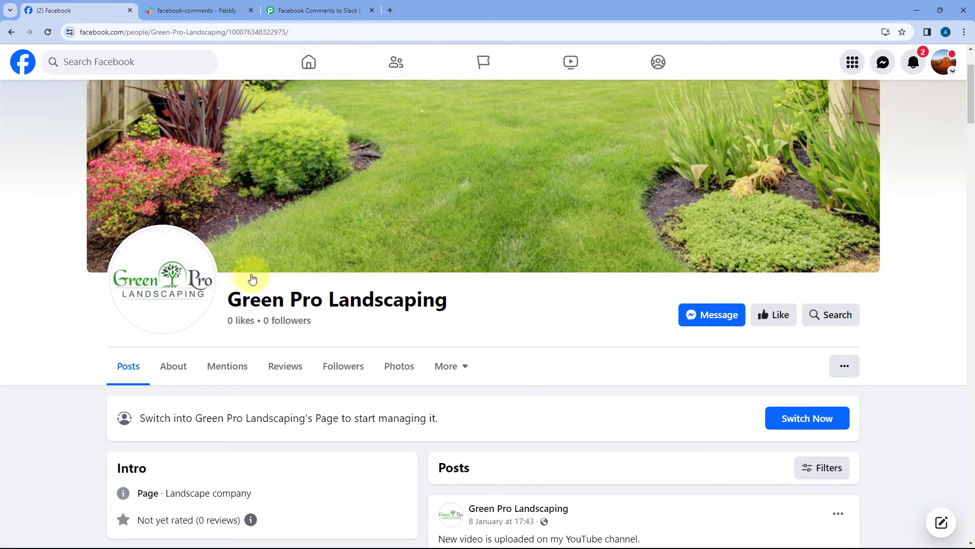
left_click(355, 10)
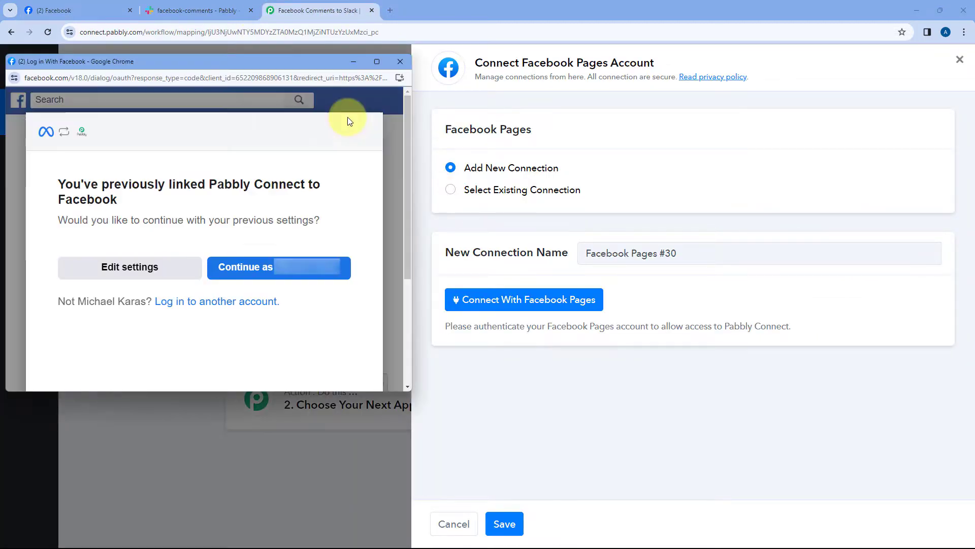
left_click(263, 275)
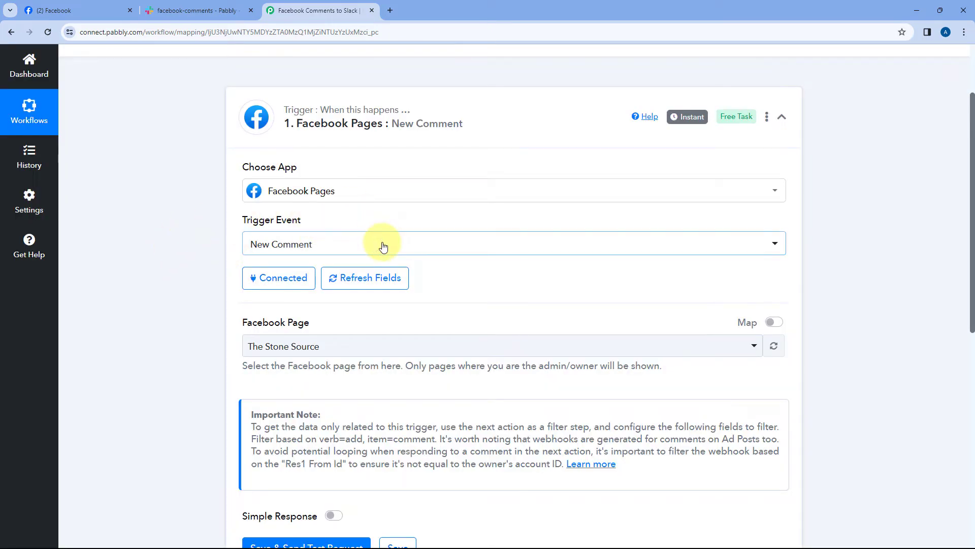
- Browse the Facebook pages available as the source for the New Comment trigger
scroll(383, 247, "down", 2)
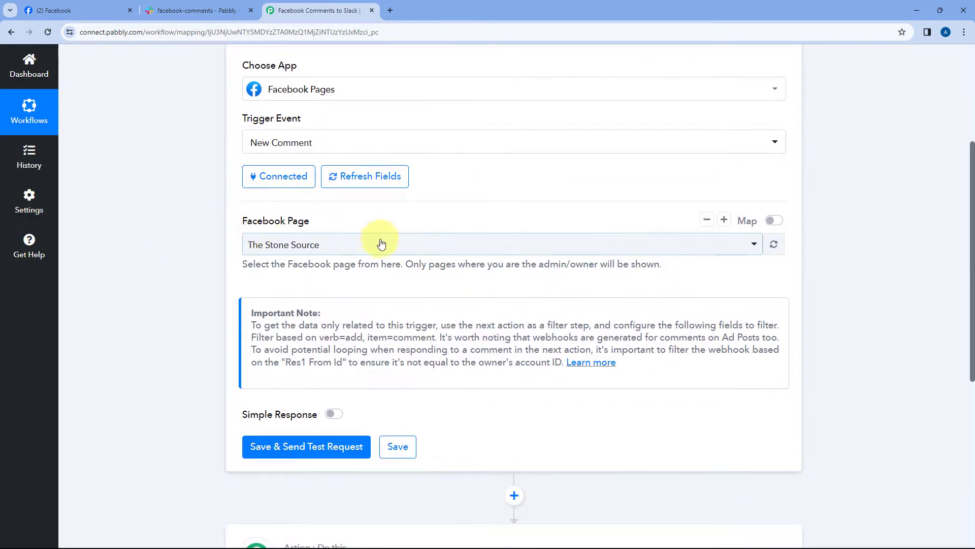
left_click(381, 246)
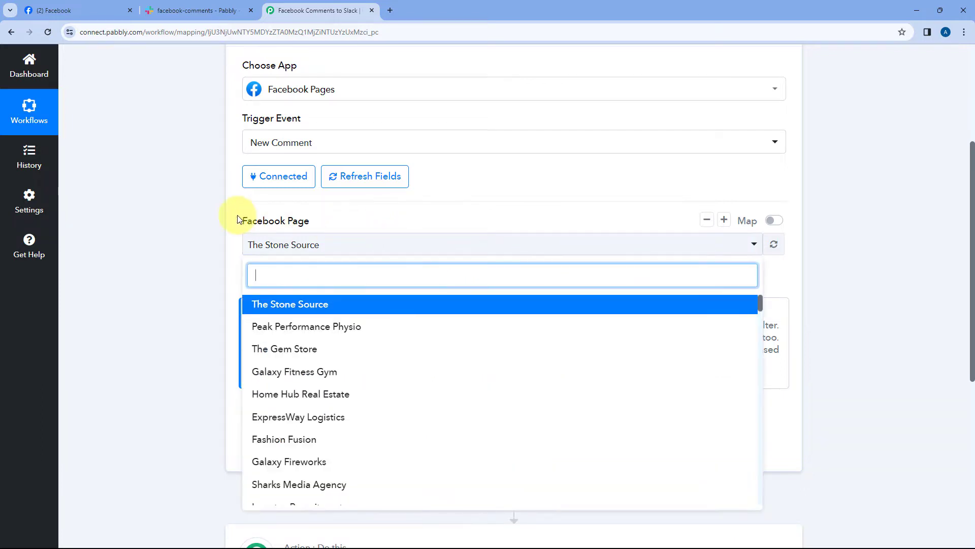
left_click(336, 212)
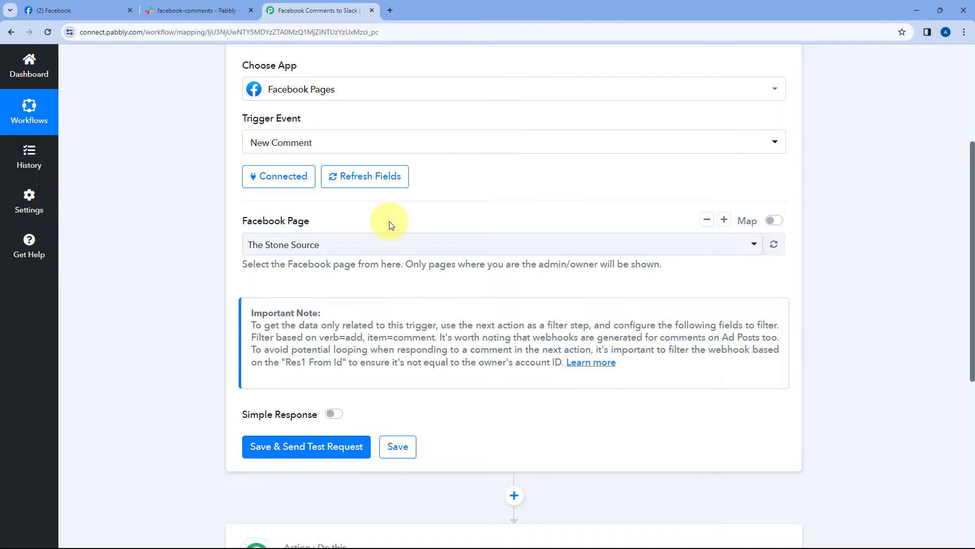
left_click(359, 247)
scroll(191, 244, "down", 3)
scroll(375, 219, "down", 3)
scroll(375, 220, "down", 3)
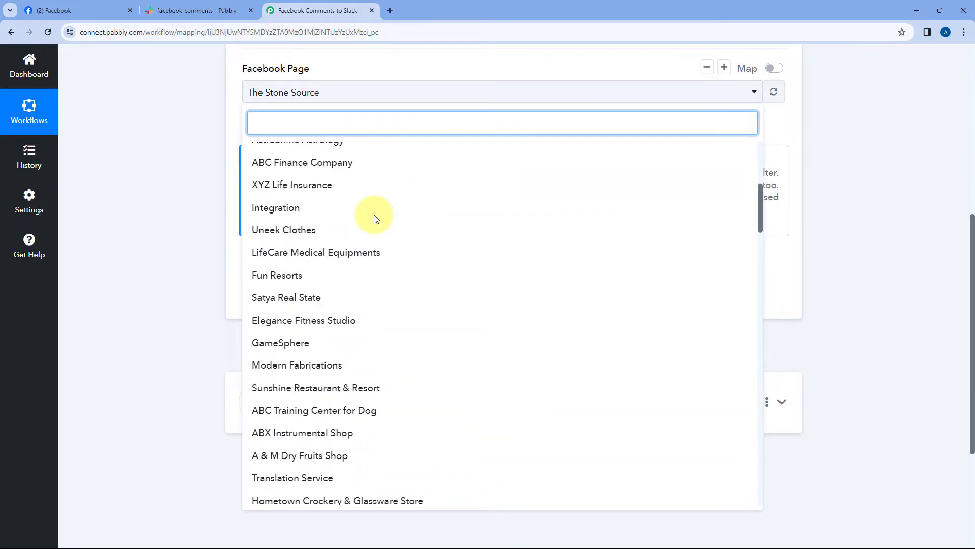
scroll(378, 271, "down", 1)
scroll(374, 274, "up", 5)
scroll(372, 276, "up", 4)
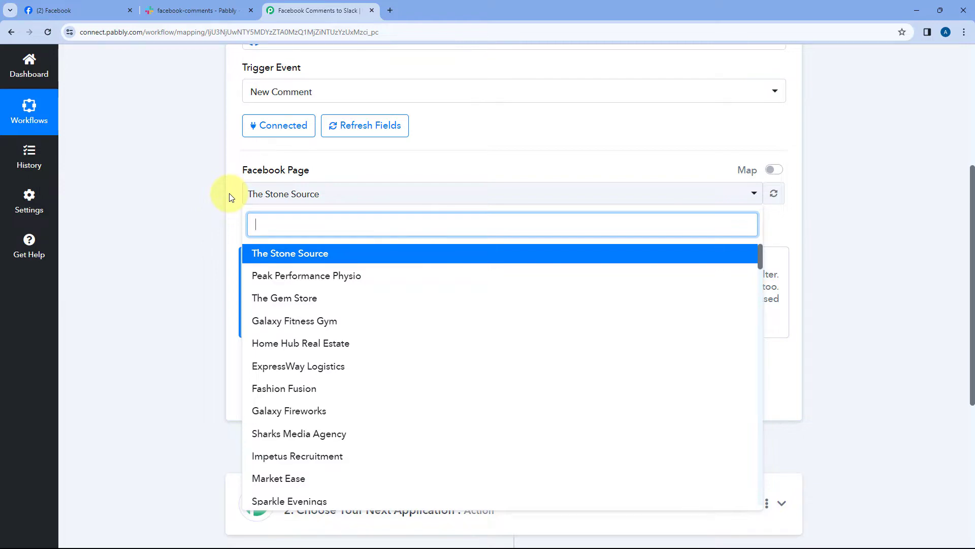
- Check the page name on Facebook and set the trigger's Facebook Page to Green Pro Landscaping
left_click(99, 14)
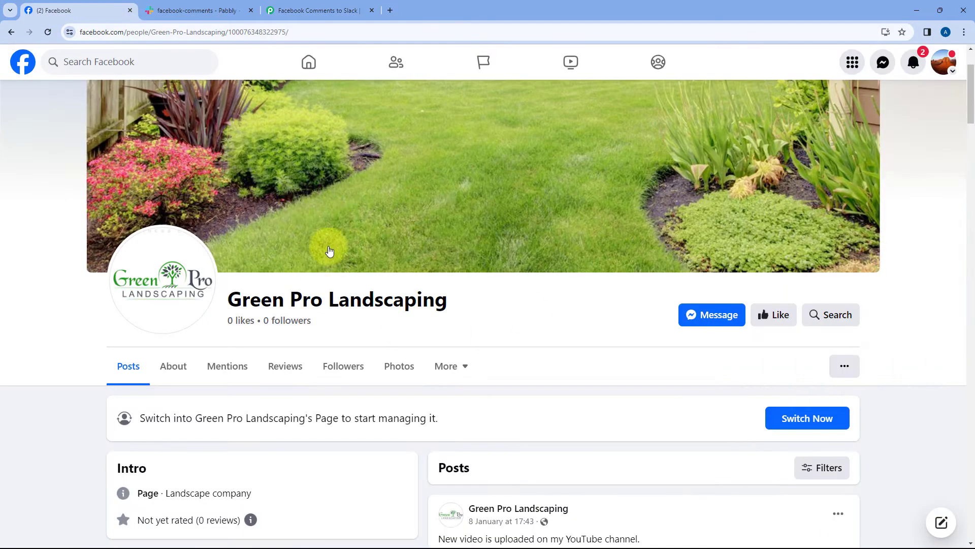
left_click(345, 9)
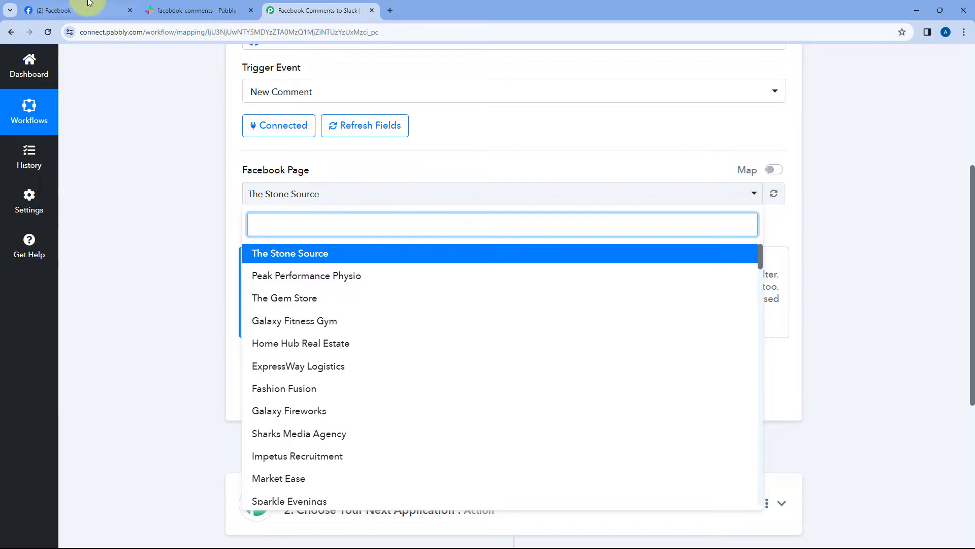
left_click(56, 6)
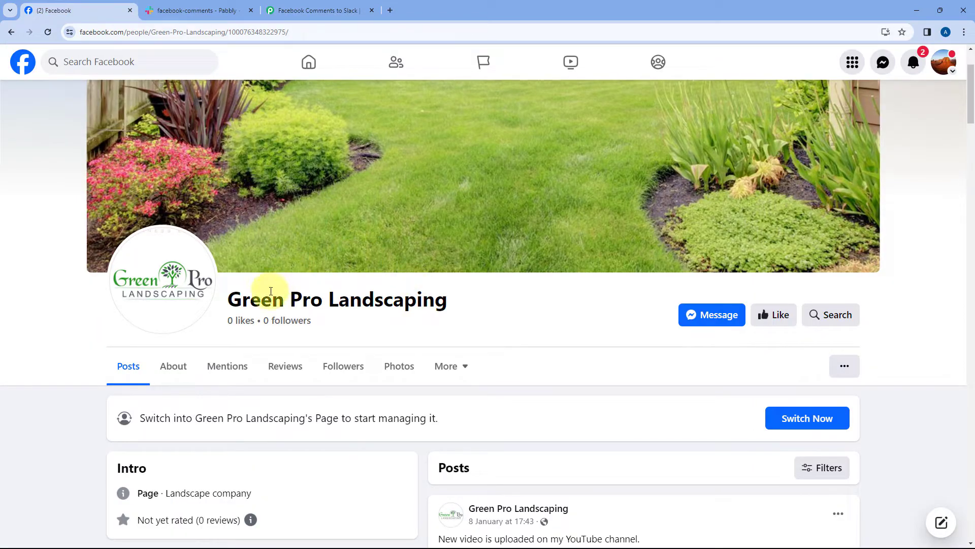
left_click(280, 10)
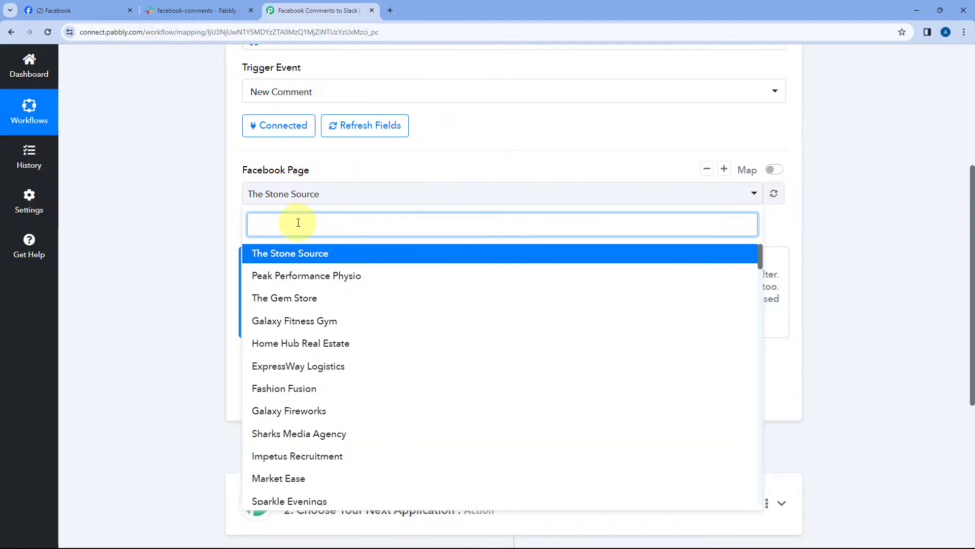
type("Gree")
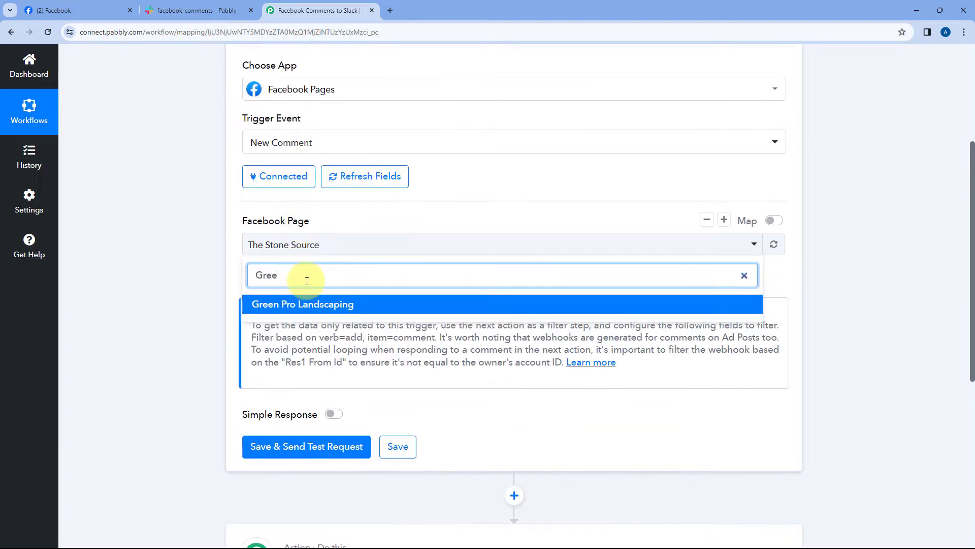
left_click(314, 303)
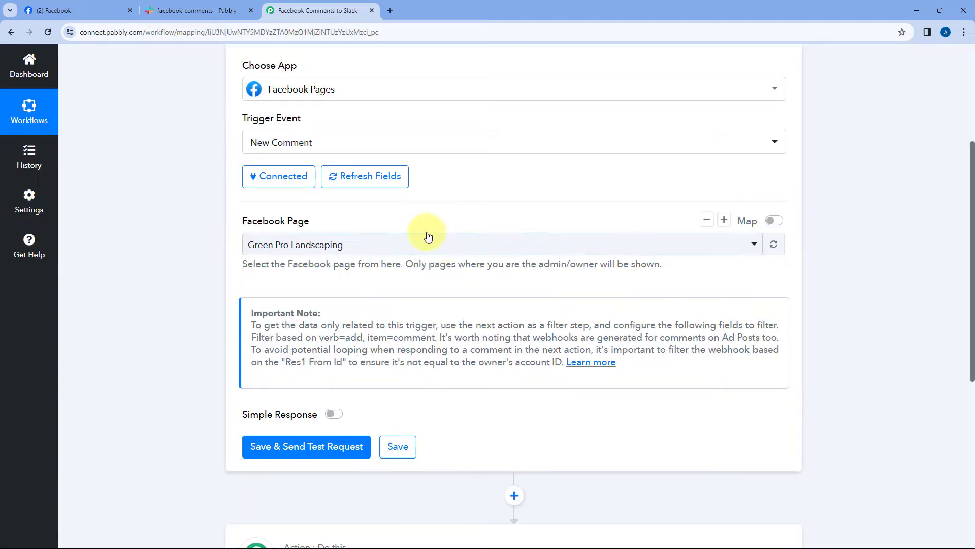
- Read the trigger's important note about filtering comment data and review the facebook-comments channel in Slack
scroll(336, 310, "down", 1)
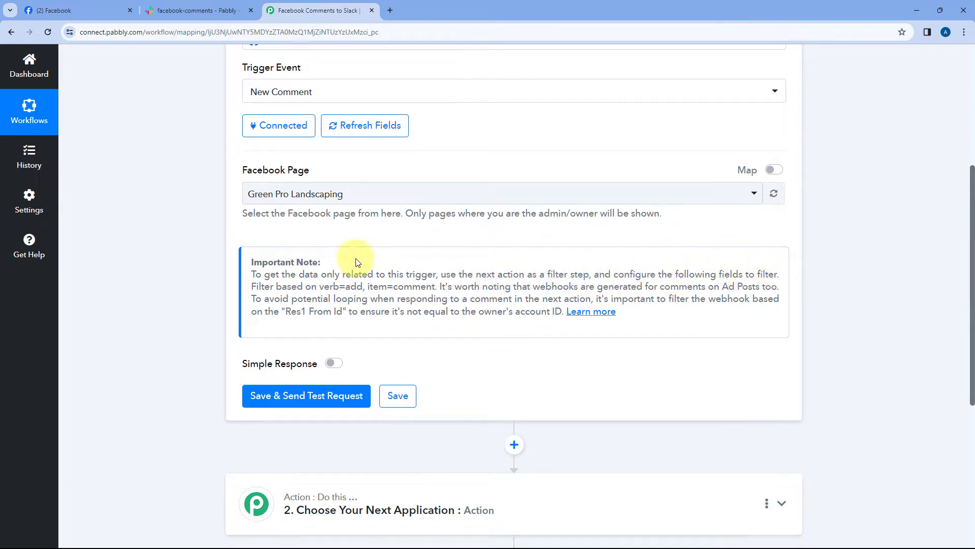
left_click_drag(251, 274, 781, 276)
left_click(494, 226)
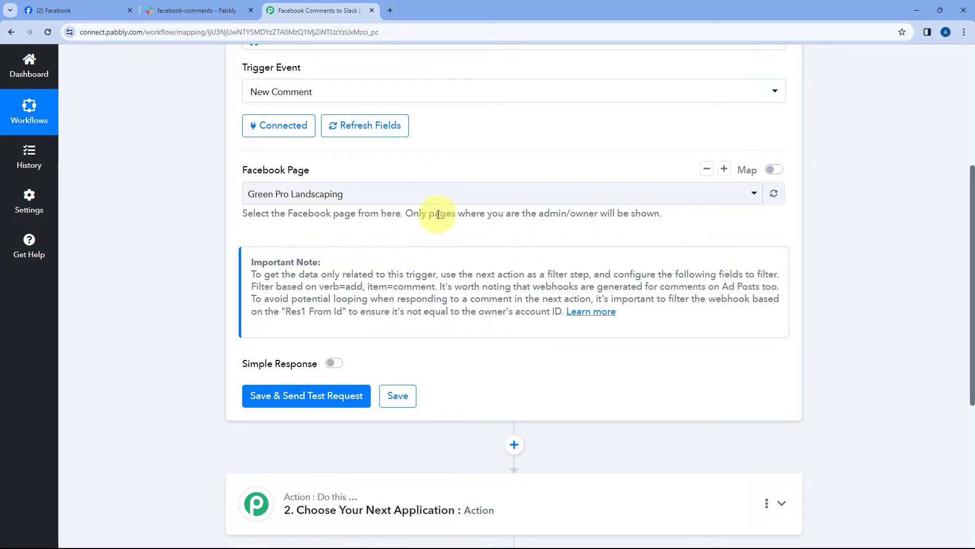
scroll(464, 249, "up", 1)
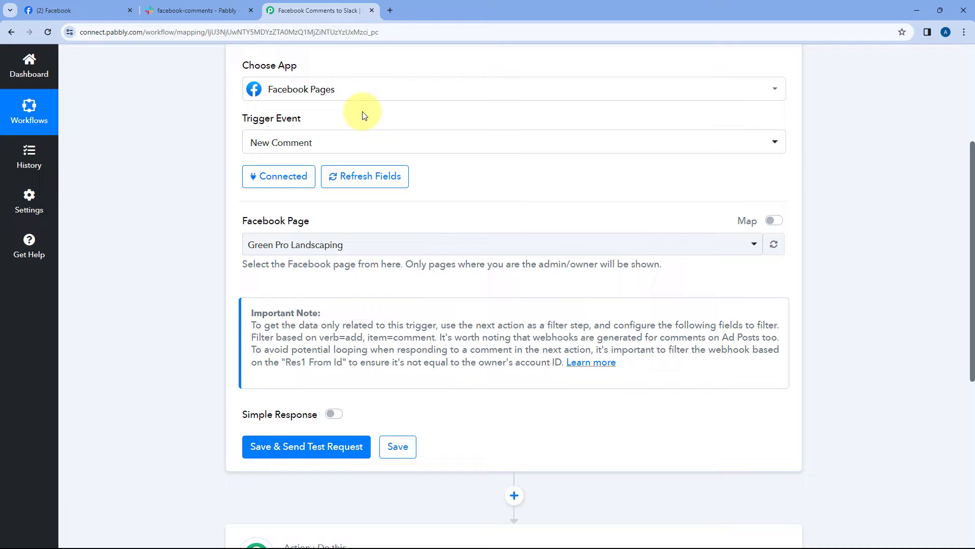
left_click(202, 12)
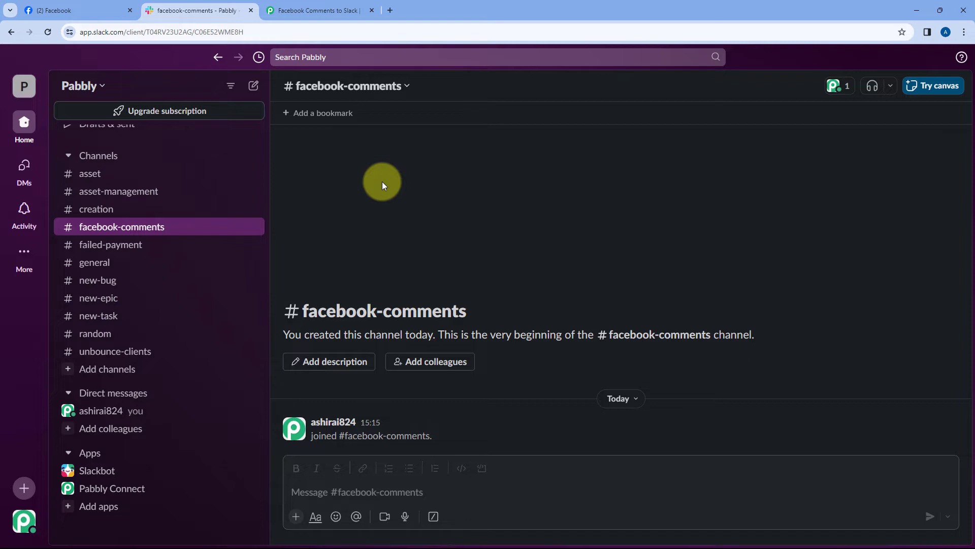
left_click(322, 9)
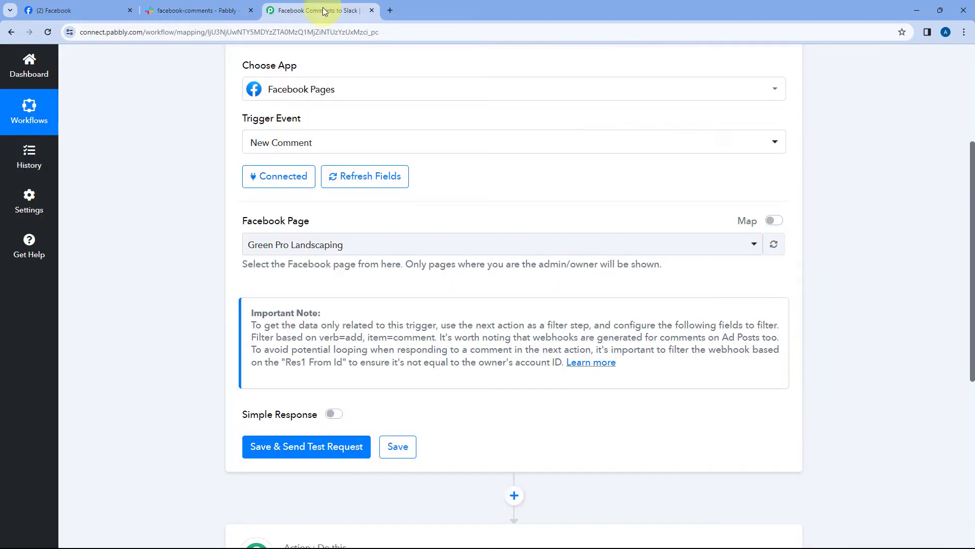
- Save the Facebook Pages trigger and send a test request so it listens for a webhook response
scroll(322, 244, "down", 2)
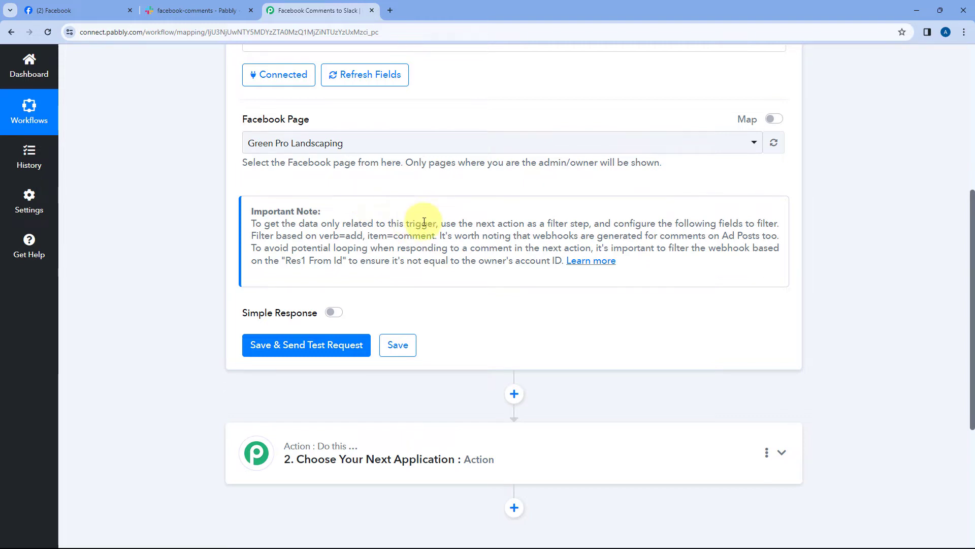
scroll(407, 224, "down", 1)
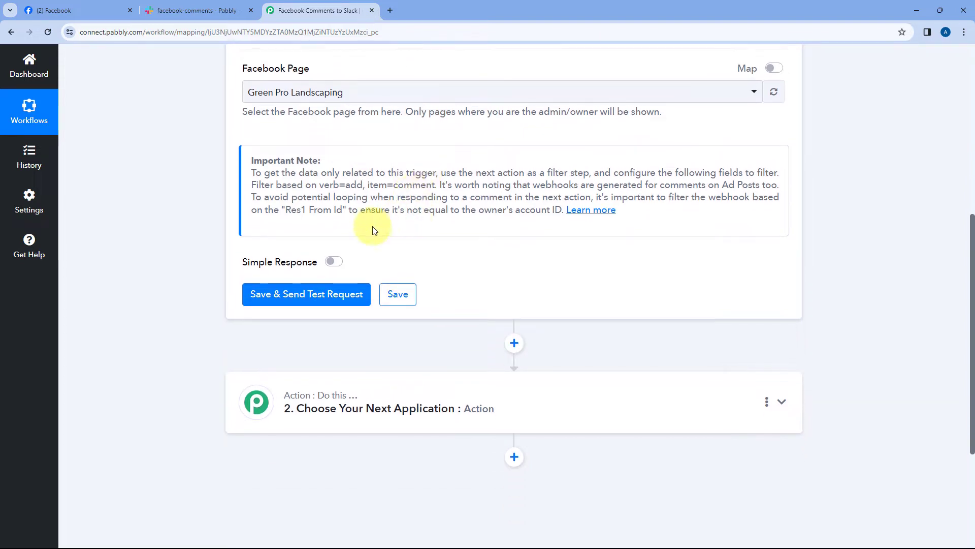
left_click(299, 296)
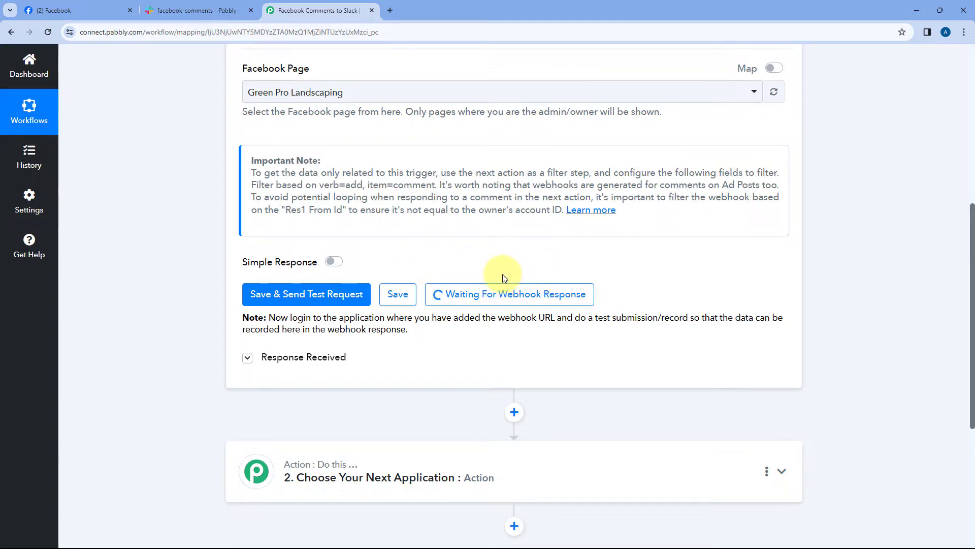
scroll(503, 276, "up", 3)
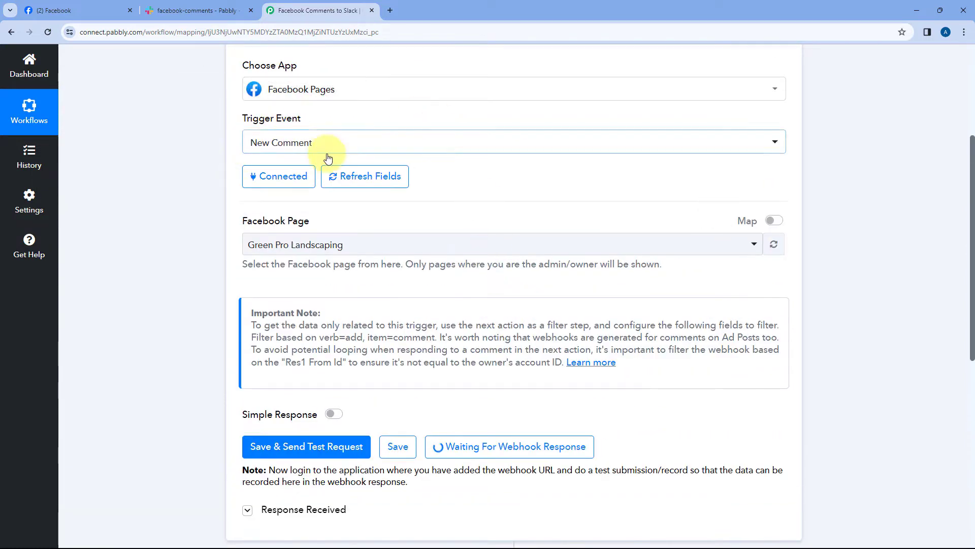
scroll(313, 160, "down", 2)
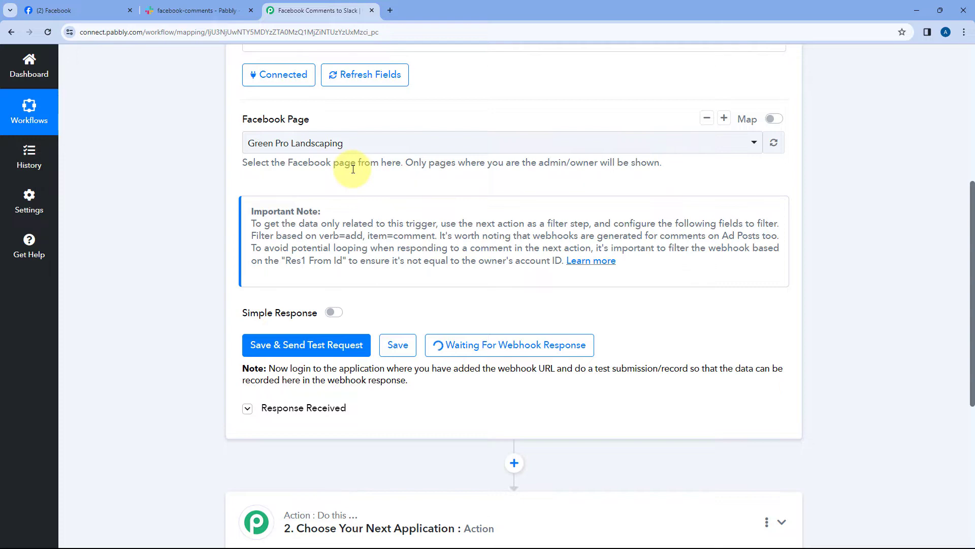
- Review the Green Pro Landscaping page on Facebook and check which profile is signed in in the incognito window
left_click(100, 10)
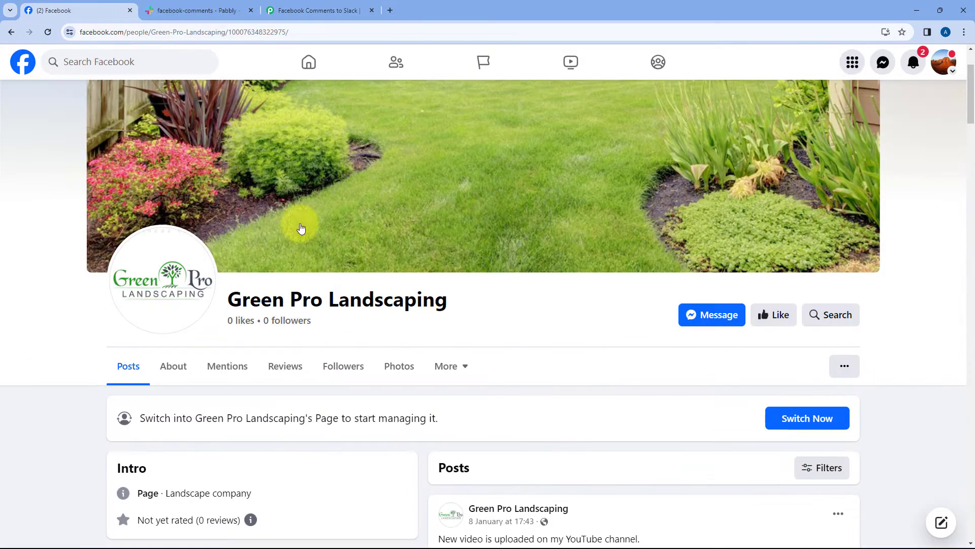
scroll(463, 219, "down", 1)
scroll(467, 219, "down", 1)
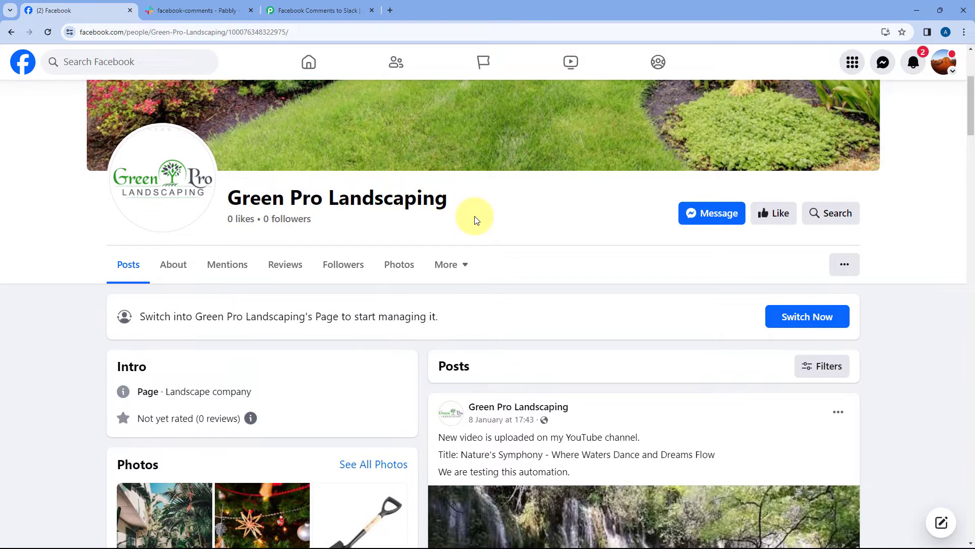
scroll(475, 220, "down", 4)
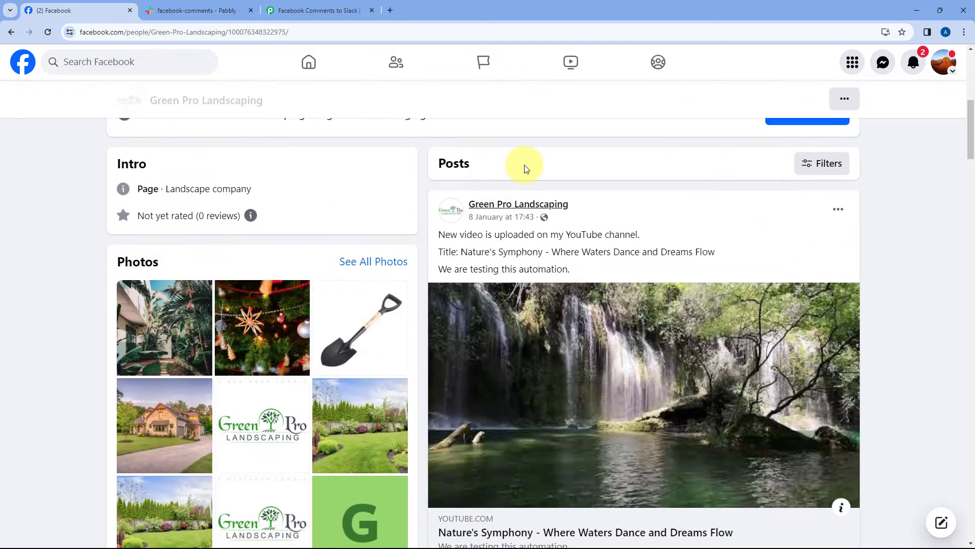
scroll(478, 219, "up", 3)
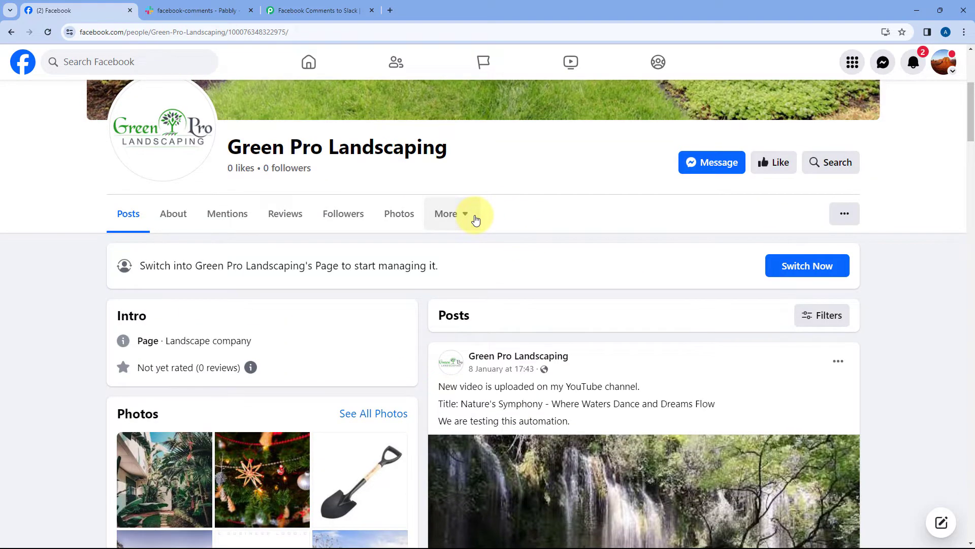
key("alt+Tab")
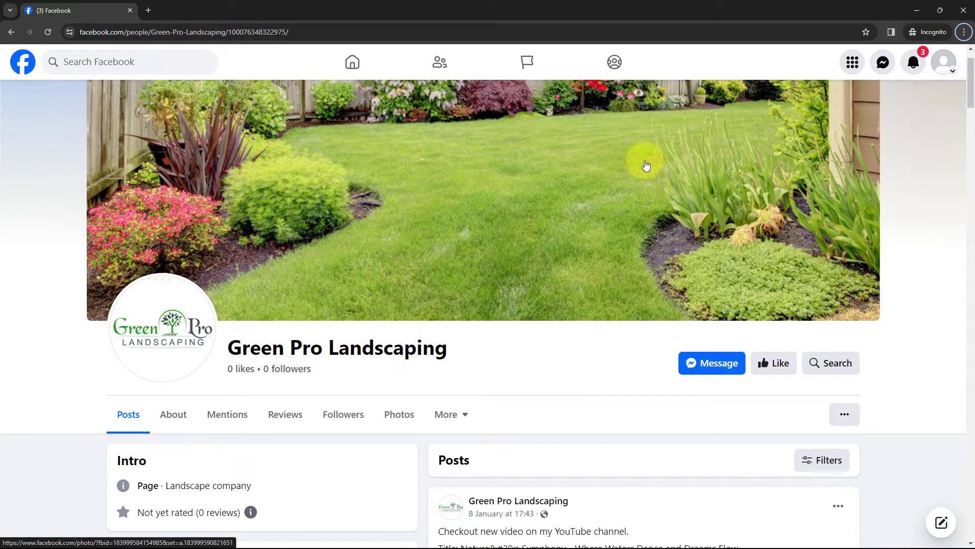
left_click(943, 64)
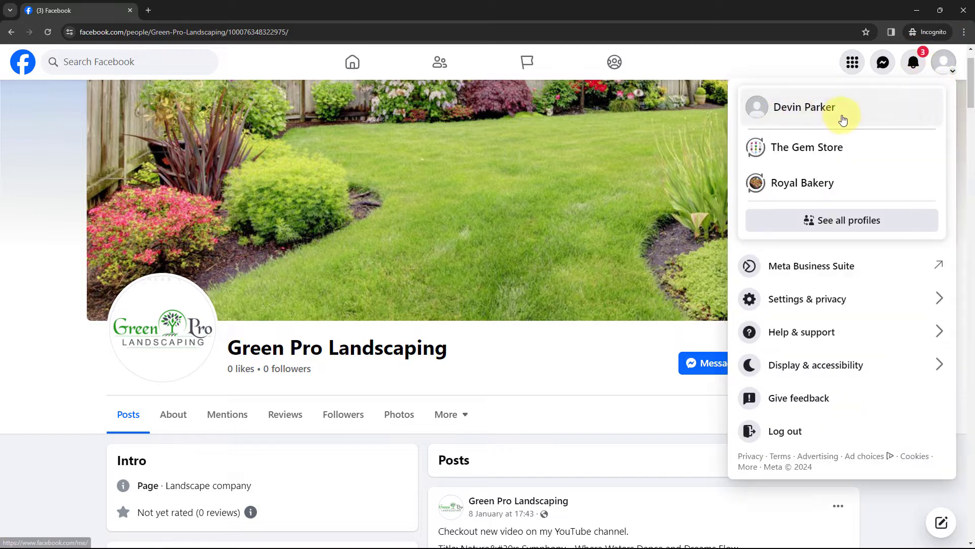
left_click(725, 54)
- Post the comment "Really helpful video!" on the page's 4-day-old Nature's Symphony video post from the incognito window
scroll(559, 213, "down", 4)
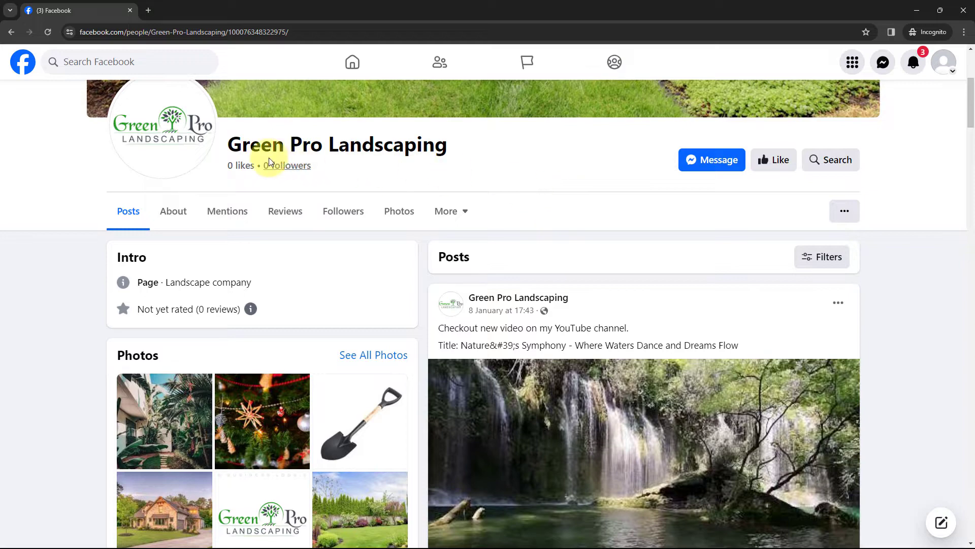
scroll(502, 162, "down", 8)
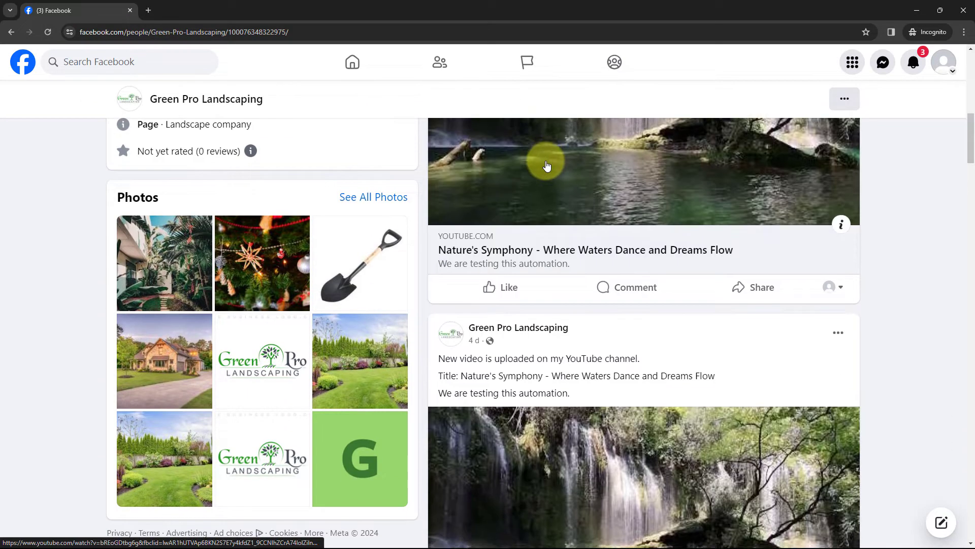
scroll(545, 163, "down", 6)
left_click(648, 394)
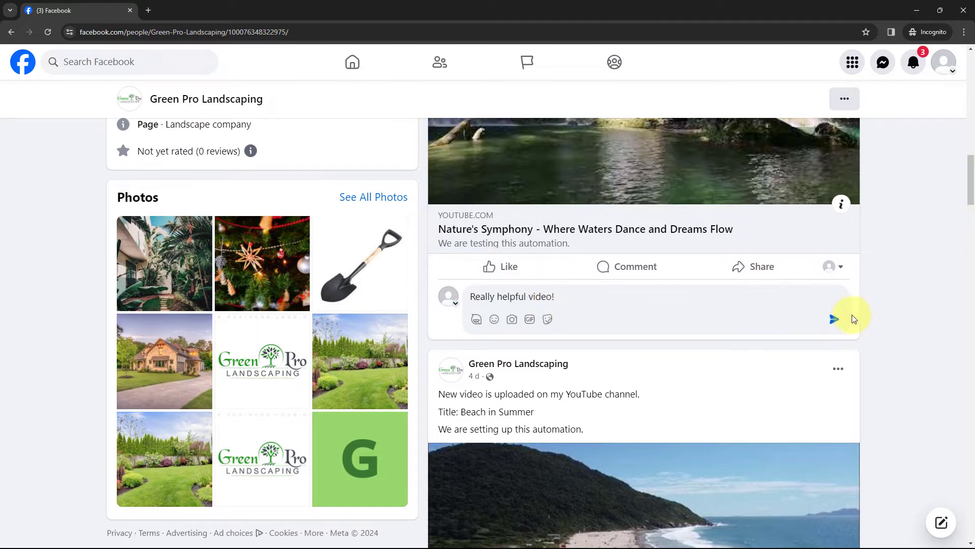
left_click(834, 321)
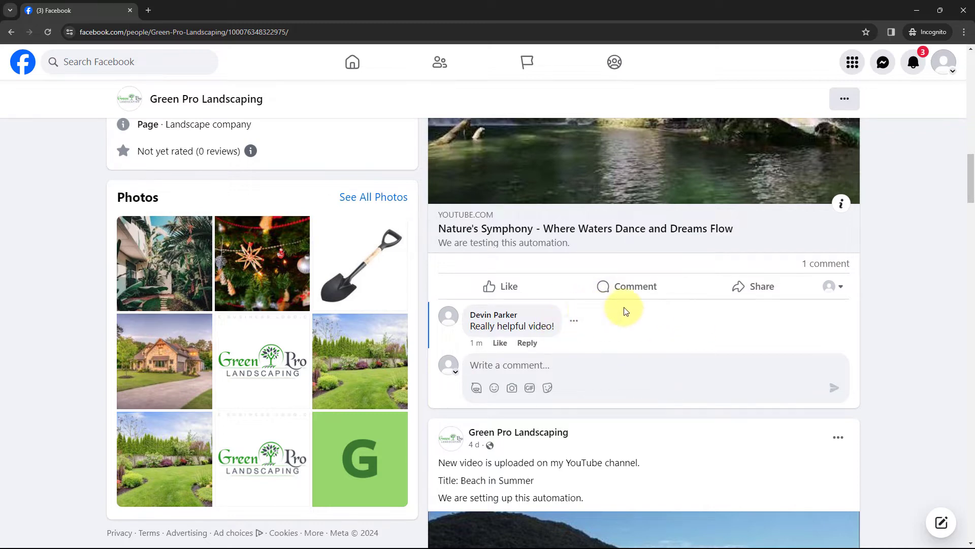
scroll(641, 335, "up", 2)
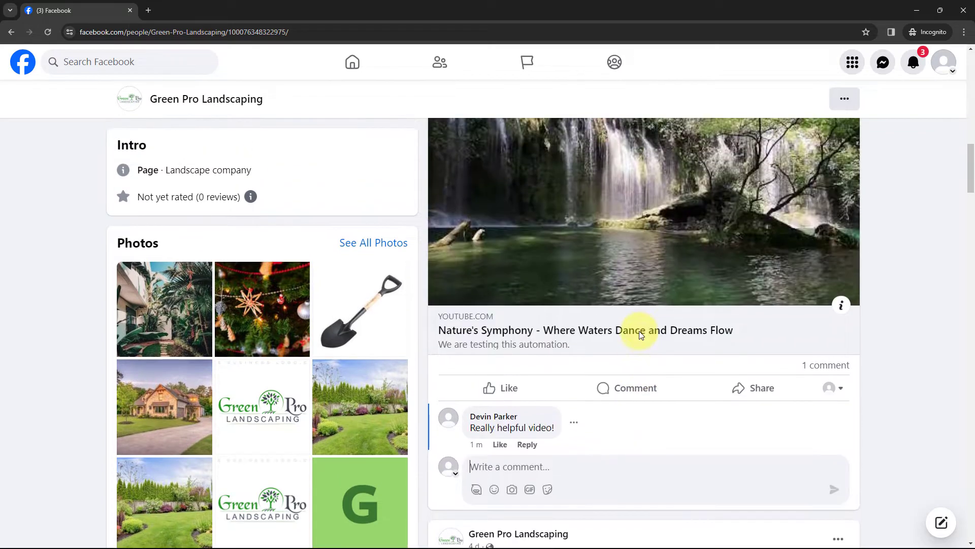
- Return to the main browser window, reload the Green Pro Landscaping page and find the test comment under the Nature's Symphony post
left_click(914, 11)
scroll(450, 224, "down", 6)
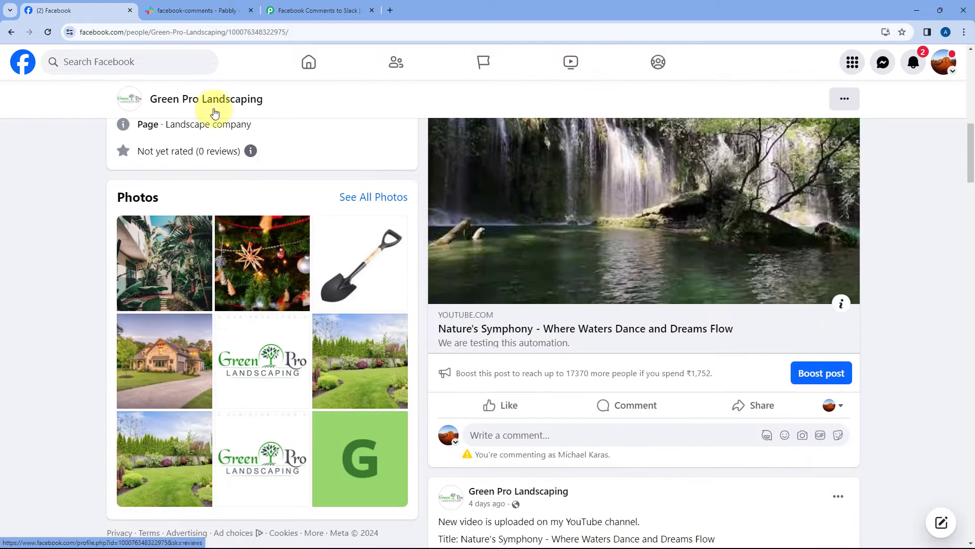
left_click(45, 26)
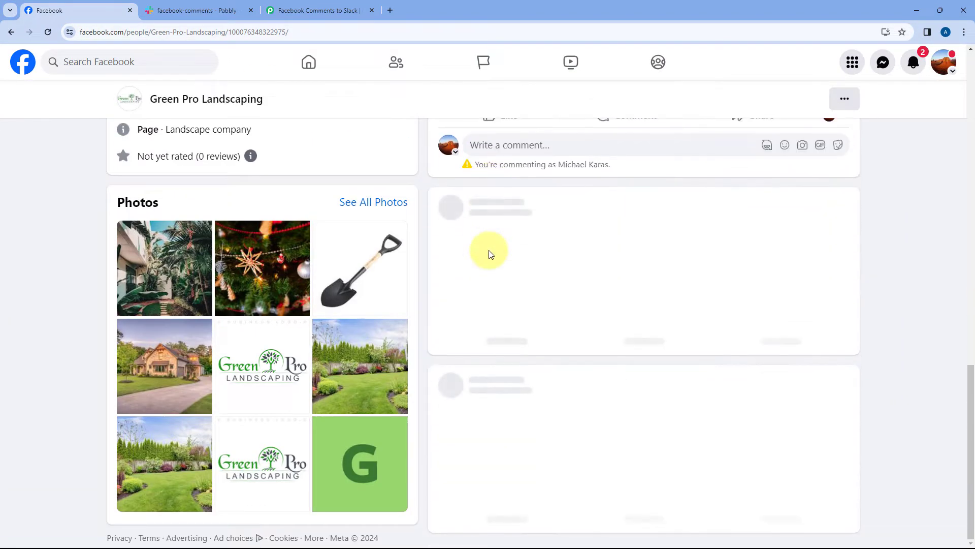
scroll(482, 253, "down", 5)
scroll(472, 254, "down", 3)
scroll(457, 228, "up", 4)
scroll(507, 229, "down", 3)
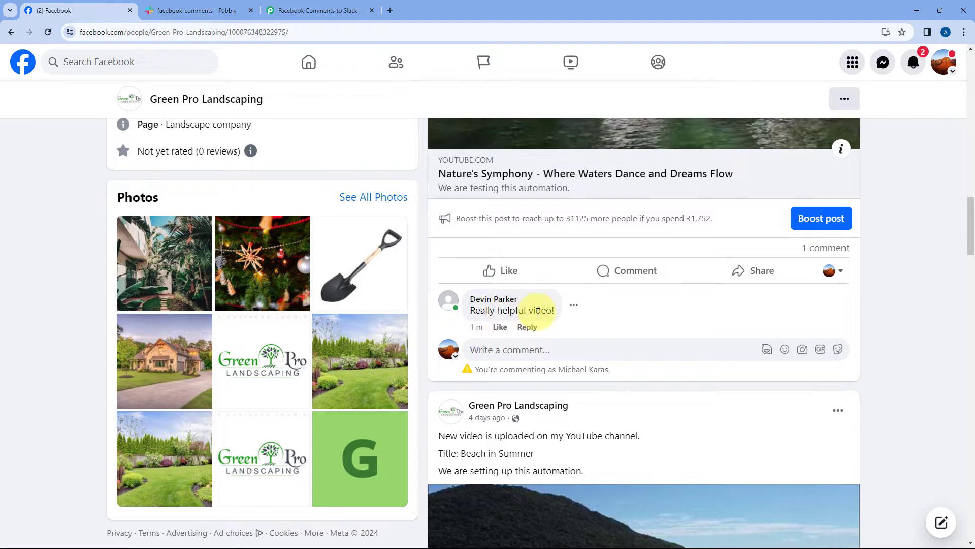
- Switch back to the Pabbly workflow and examine the commenter's ID and name fields in the response received by the Facebook Pages trigger
scroll(401, 285, "up", 5)
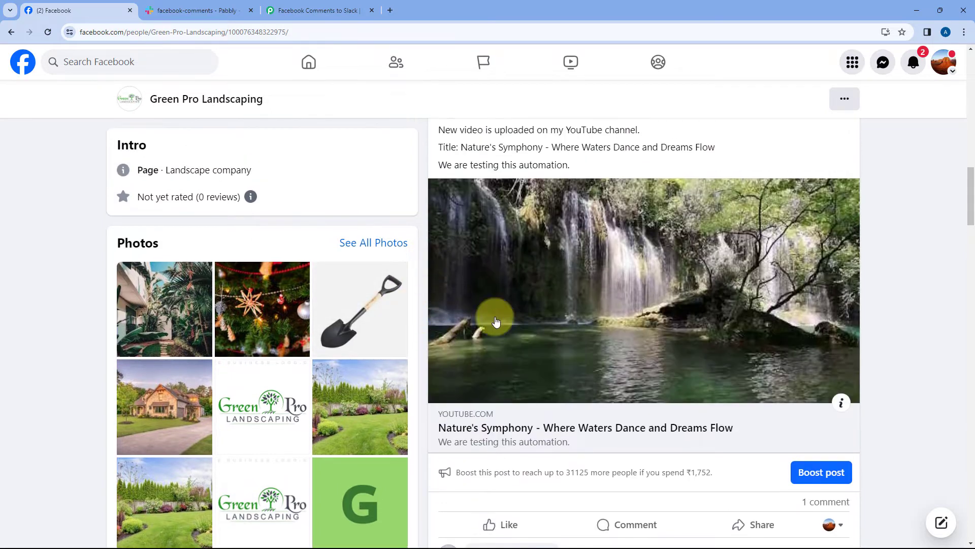
left_click(298, 6)
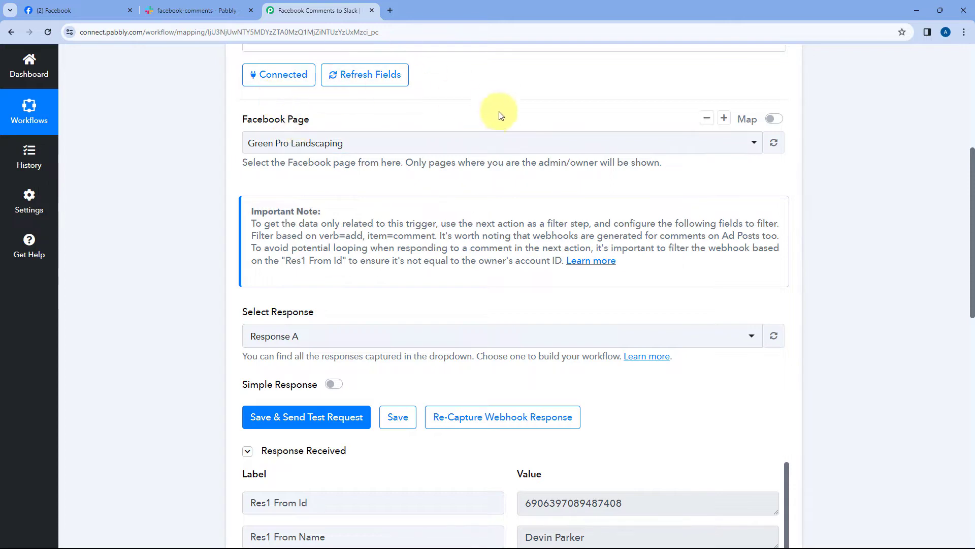
scroll(432, 162, "down", 3)
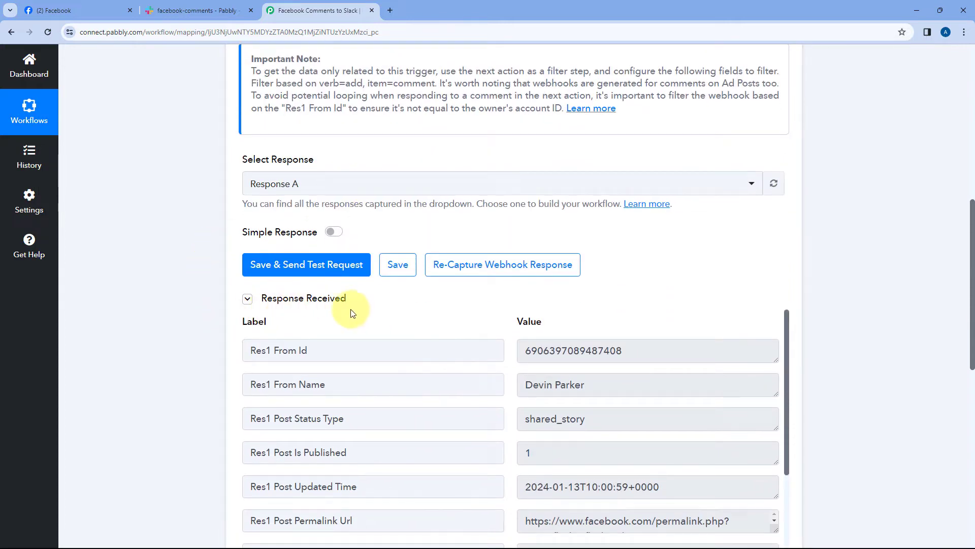
scroll(505, 269, "down", 1)
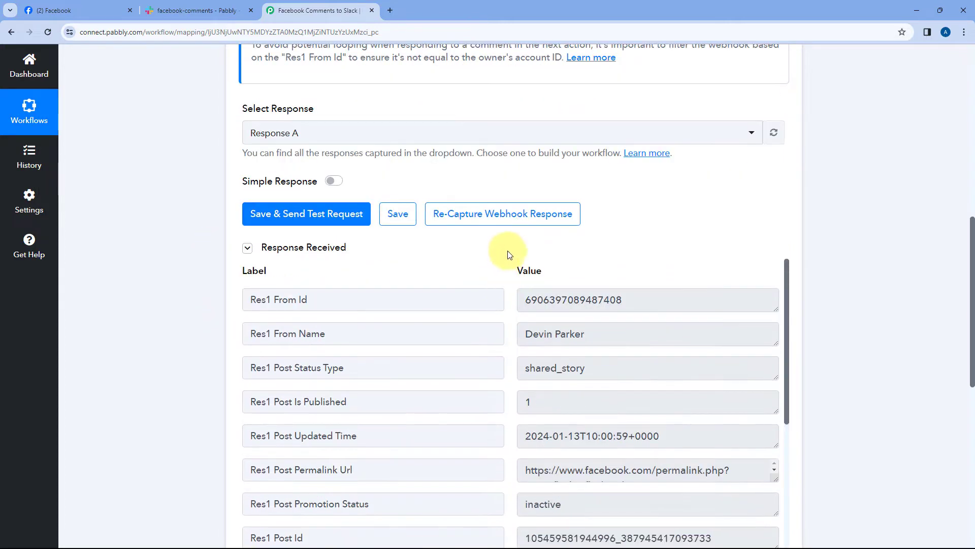
scroll(509, 254, "down", 3)
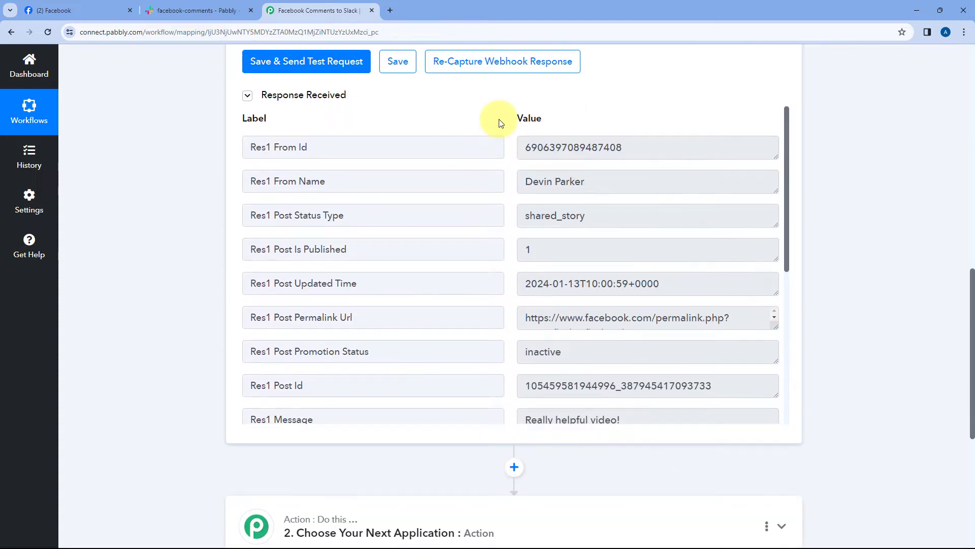
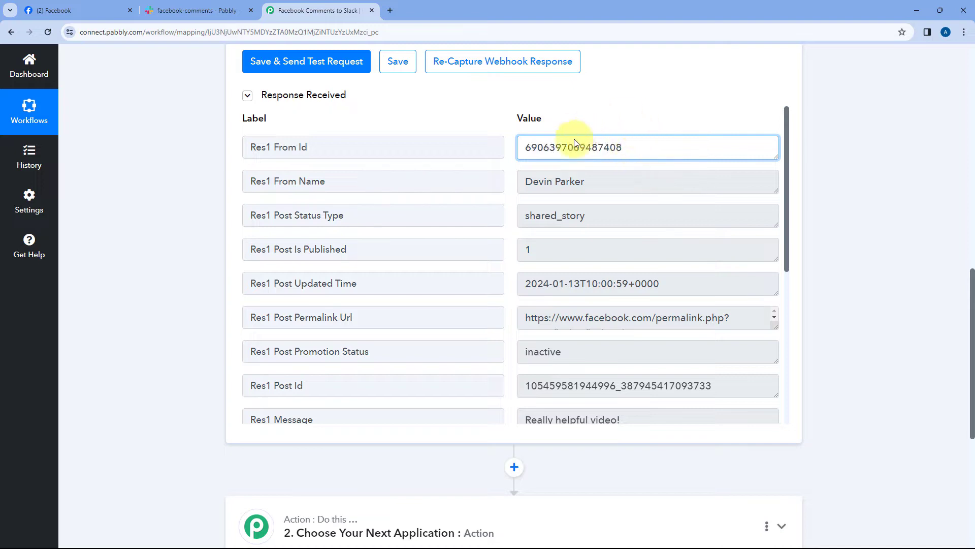
left_click(492, 122)
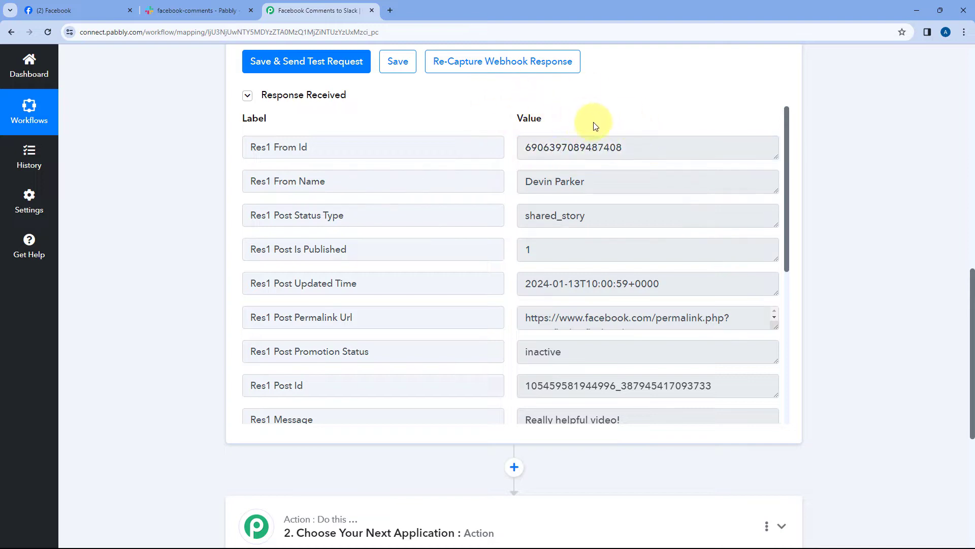
left_click_drag(328, 181, 273, 181)
left_click(495, 180)
mouse_move(522, 183)
left_mouse_down()
mouse_move(600, 183)
mouse_move(522, 180)
left_mouse_up()
left_click(603, 182)
left_click(506, 181)
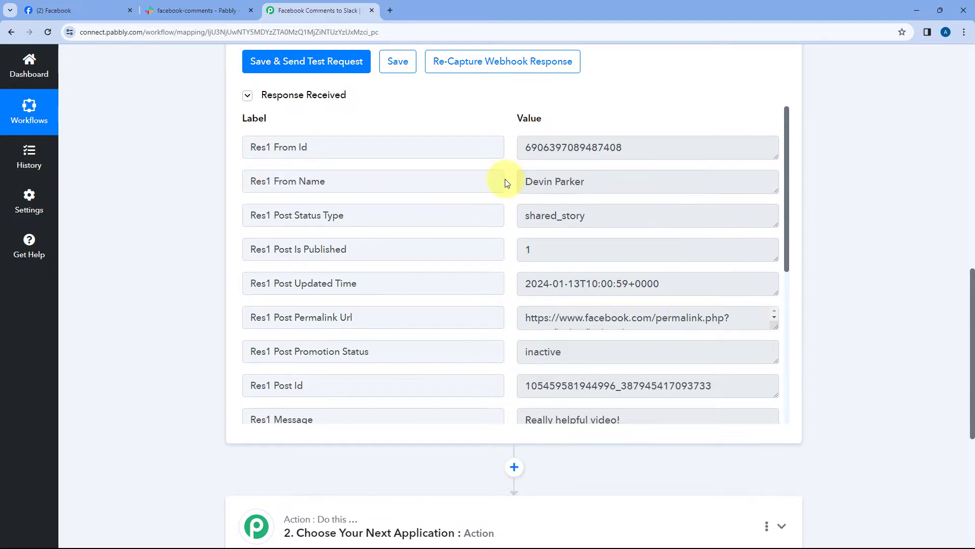
- Check the Res1 Post Updated Time field and enlarge the Res1 Post Permalink Url field to read the full link
scroll(505, 181, "down", 2)
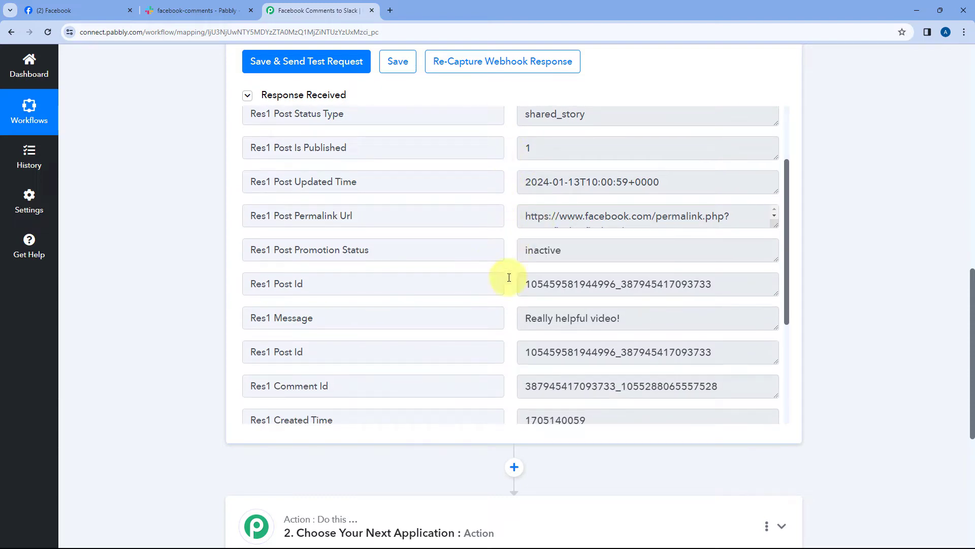
left_click_drag(526, 183, 709, 179)
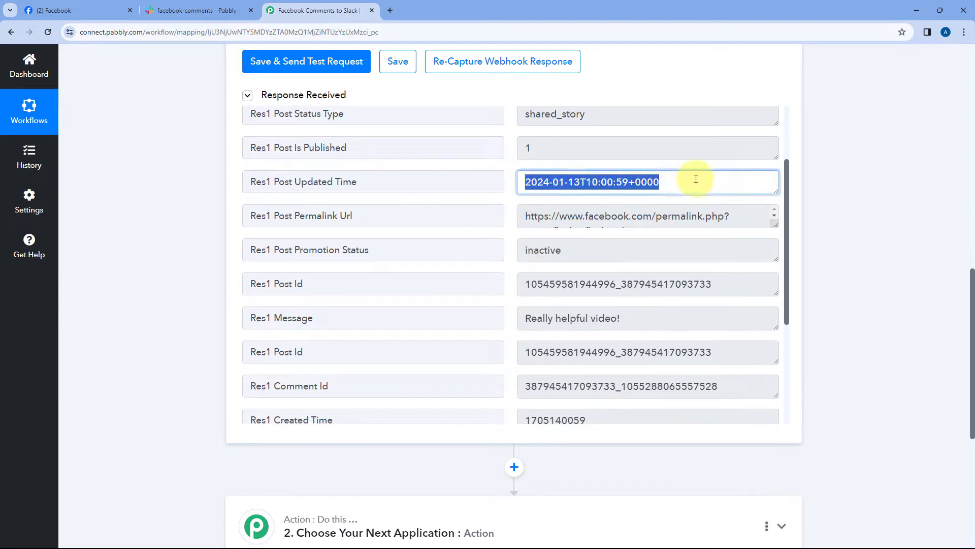
left_click(506, 182)
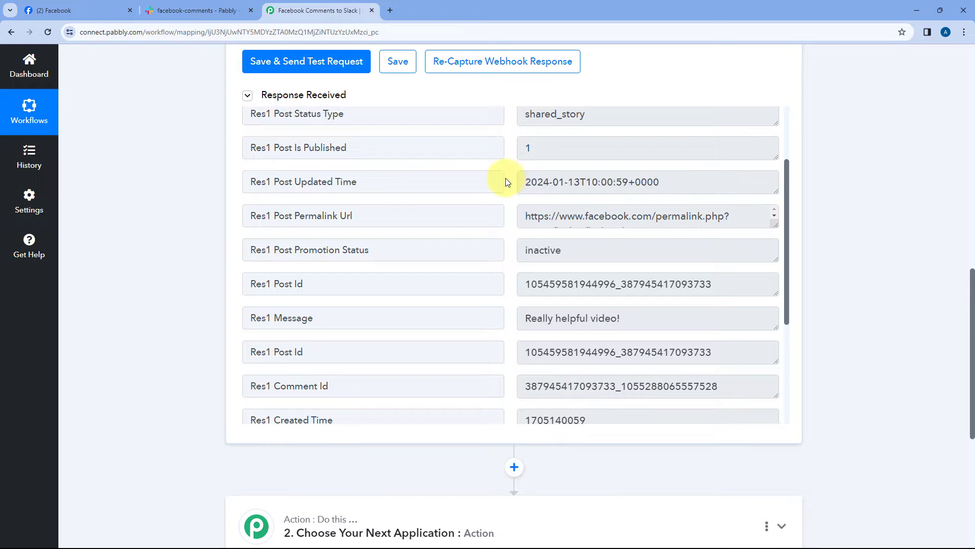
scroll(366, 155, "down", 1)
left_click(769, 169)
left_click_drag(775, 174, 770, 245)
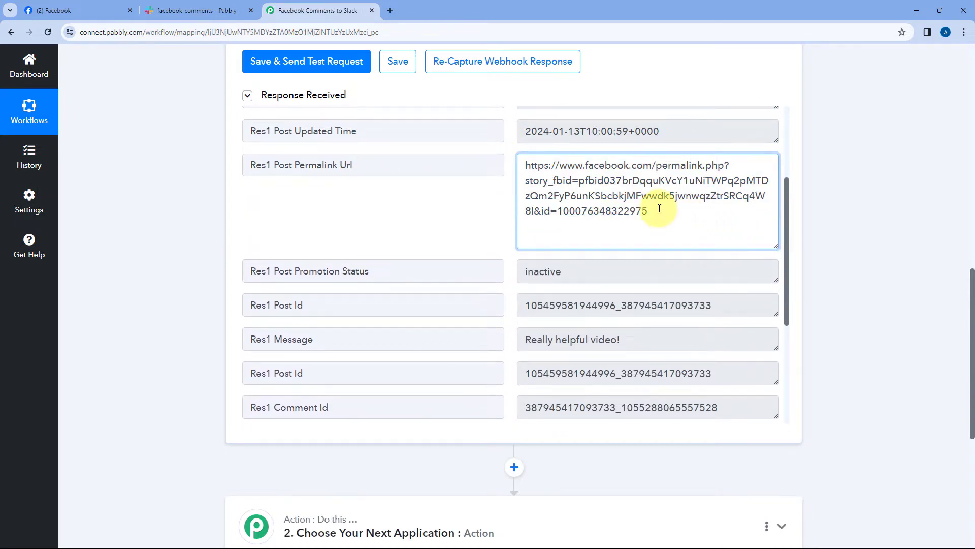
- Compare the Res1 Message value in the response with the test comment on the Facebook page
scroll(508, 187, "down", 3)
left_click_drag(315, 187, 237, 187)
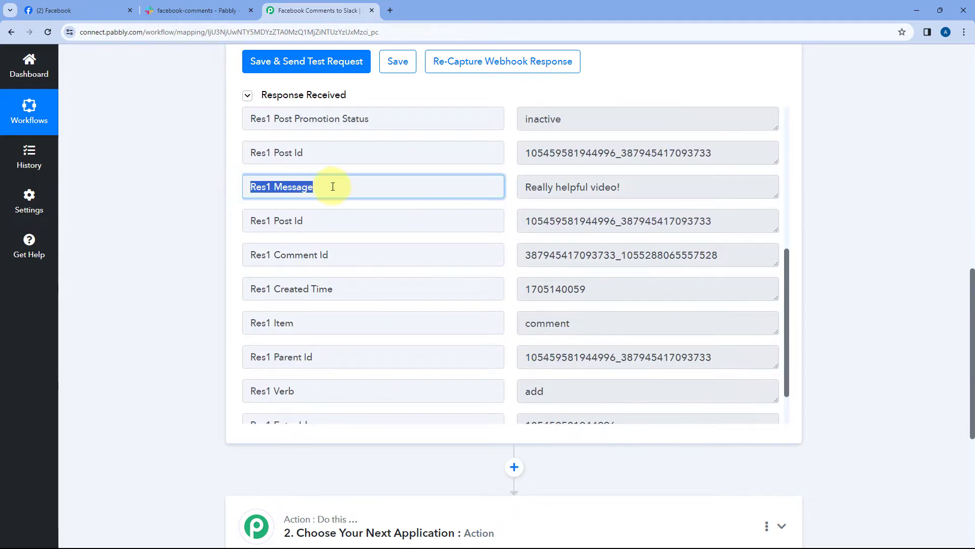
left_click(571, 187)
left_click_drag(522, 187, 646, 187)
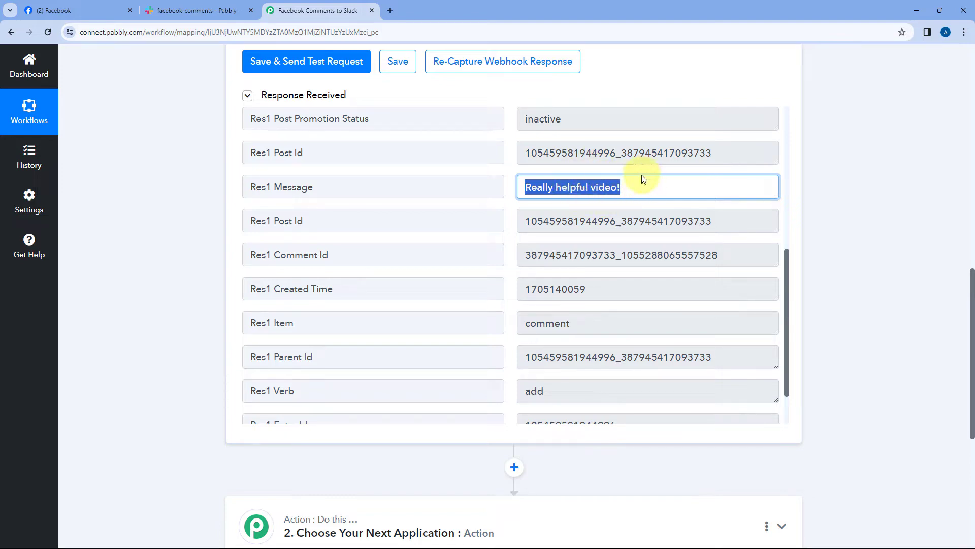
left_click(76, 10)
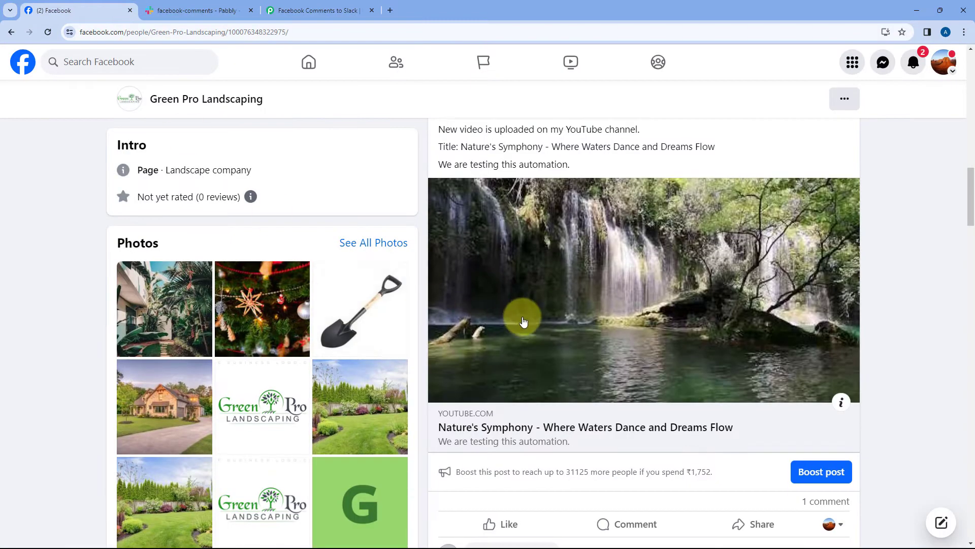
scroll(523, 321, "down", 4)
left_click(315, 10)
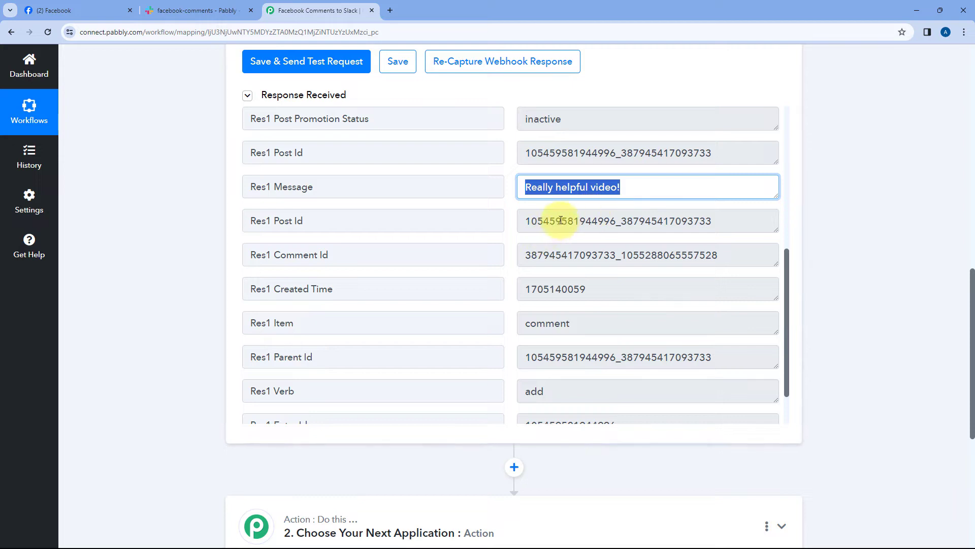
- Check the Res1 Post Id and Res1 Created Time values in the received response
left_click_drag(523, 219, 713, 221)
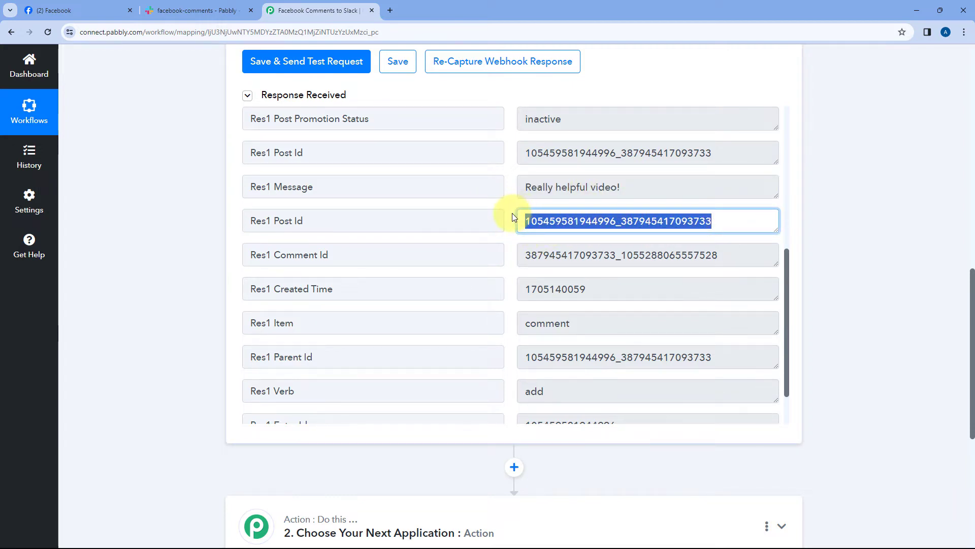
scroll(553, 218, "down", 2)
left_click_drag(591, 231, 523, 227)
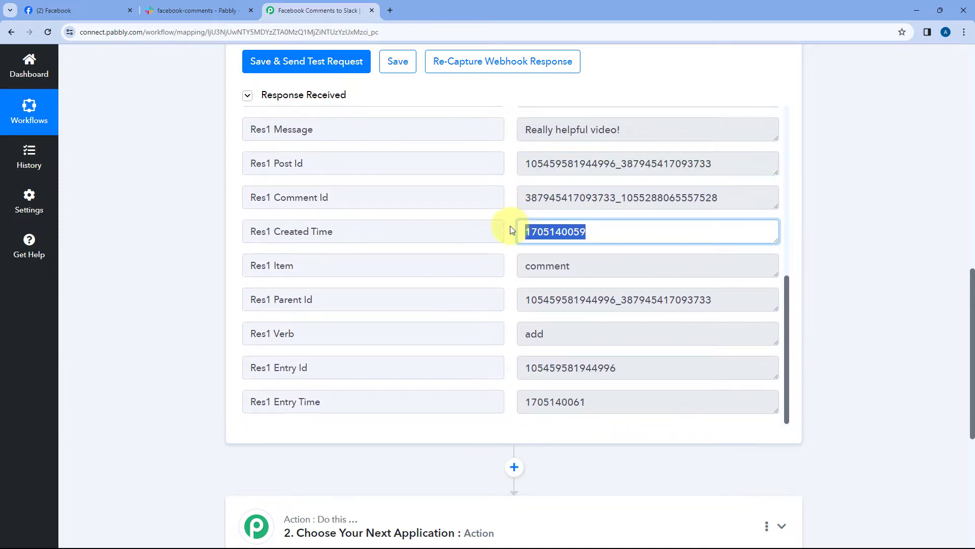
left_click(510, 239)
- Examine the Res1 Item and Res1 Verb fields and their values in the received response
left_click_drag(337, 257, 203, 263)
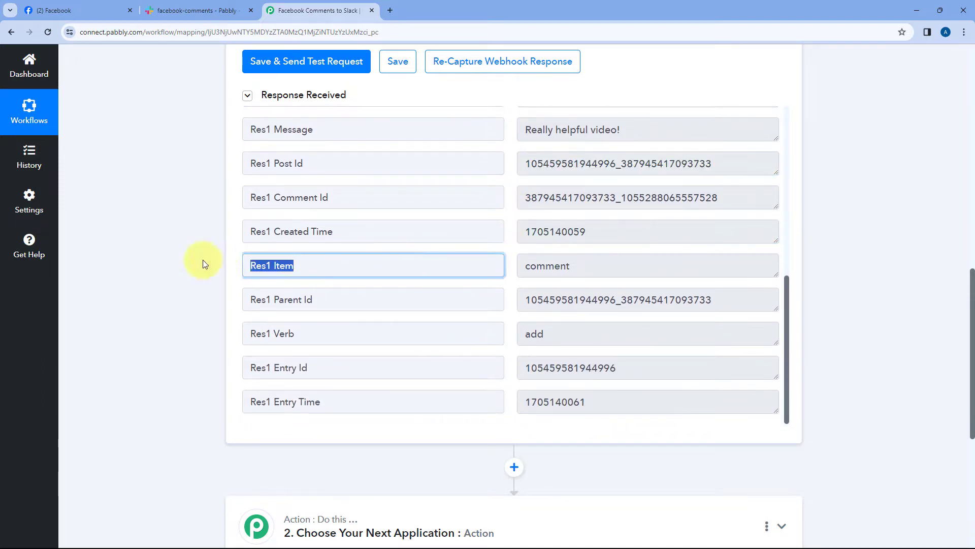
left_click_drag(606, 268, 522, 266)
left_click_drag(246, 330, 471, 336)
left_click_drag(566, 333, 513, 316)
left_click(513, 315)
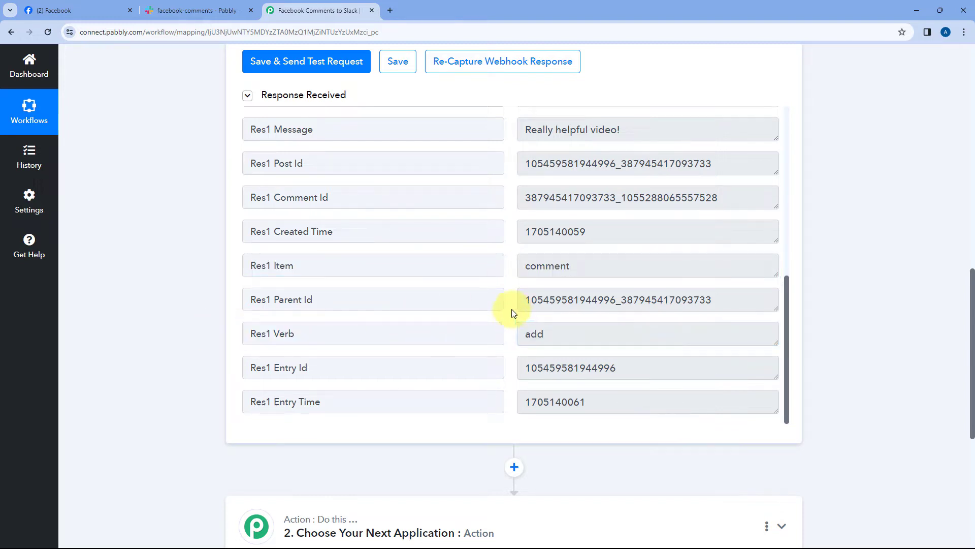
left_click_drag(296, 263, 240, 269)
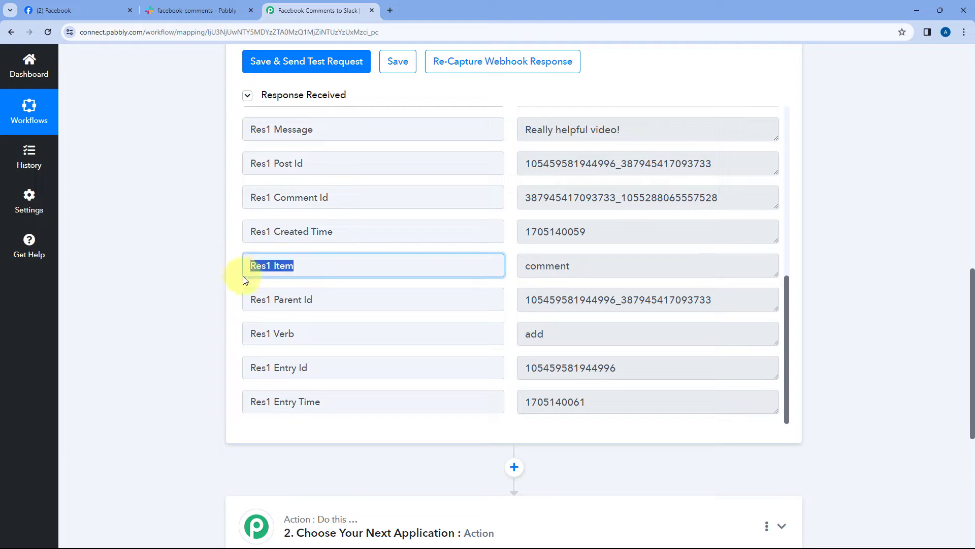
left_click_drag(302, 334, 218, 322)
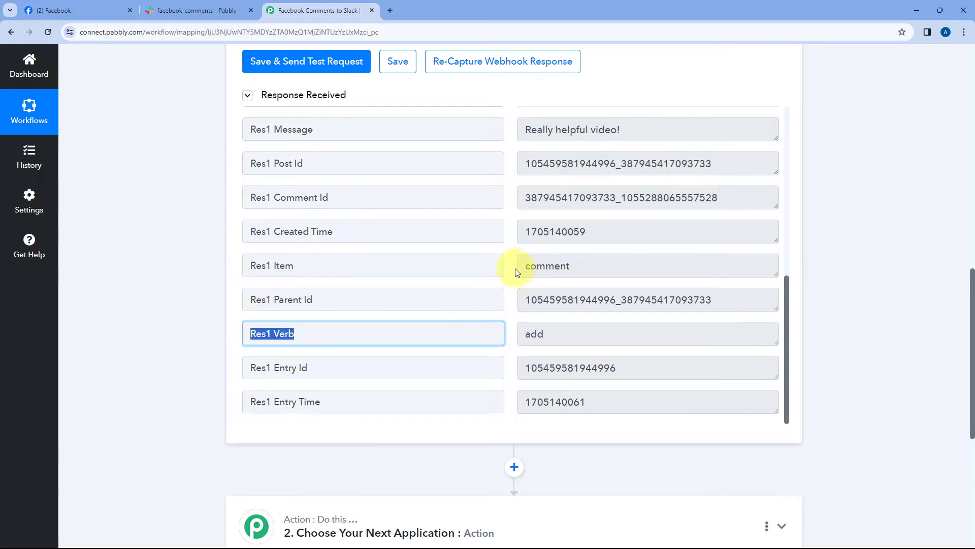
left_click(510, 293)
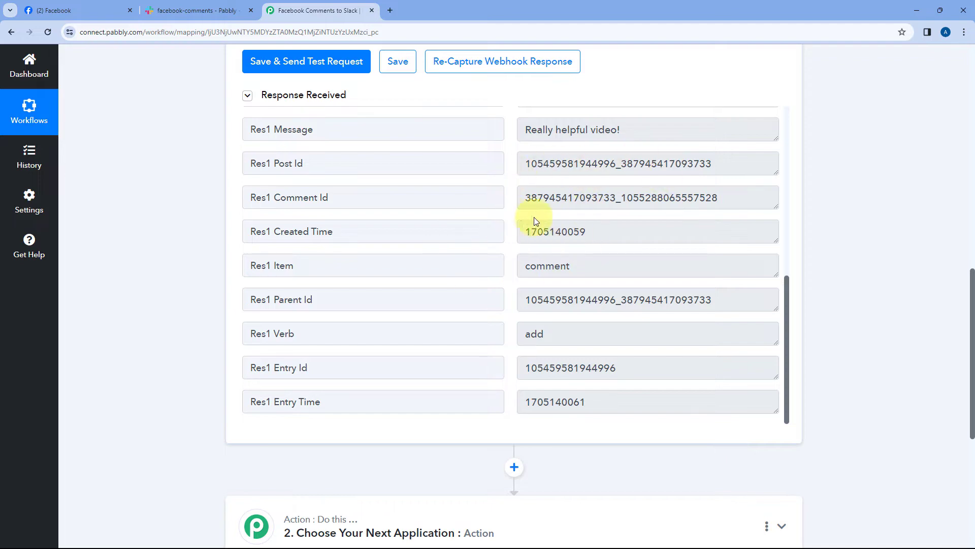
- Read the trigger's Important Note about filtering webhook responses by verb and item
scroll(510, 198, "up", 5)
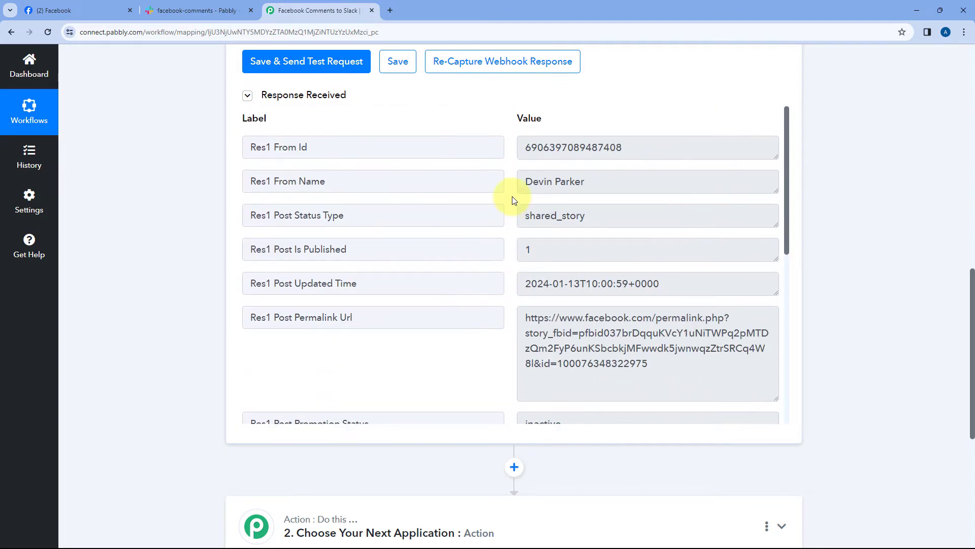
scroll(512, 199, "up", 7)
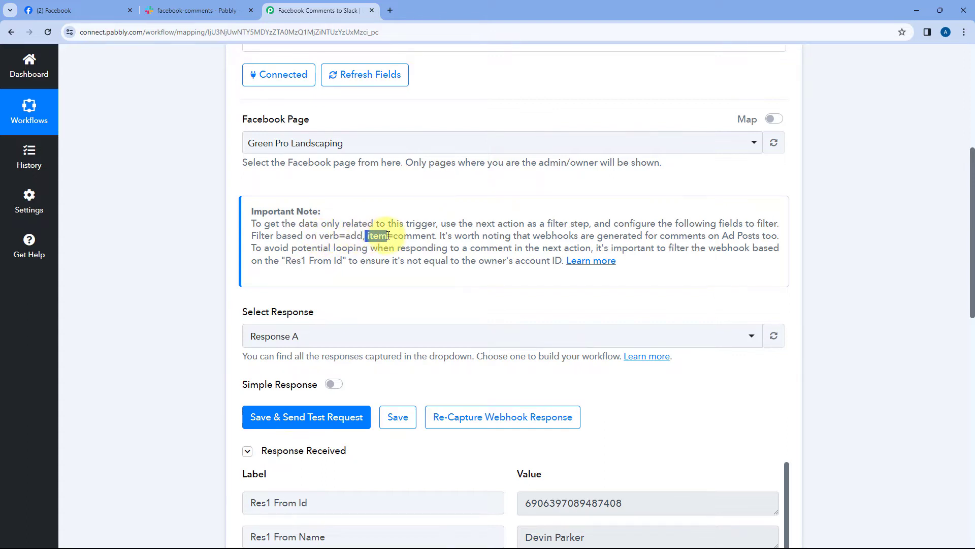
left_click_drag(394, 235, 417, 235)
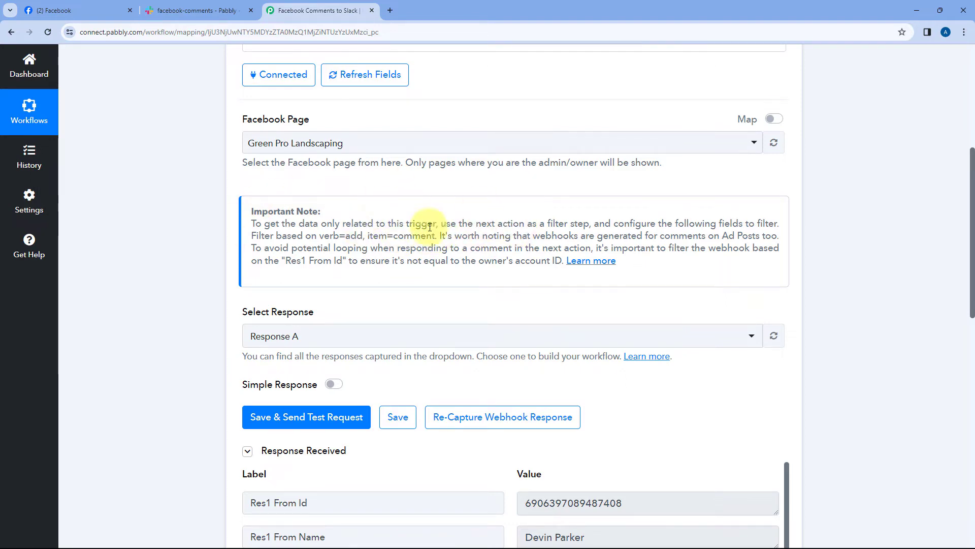
- Set the workflow's second step to Filter by Pabbly with the Filter Values action event and connect it
scroll(207, 261, "down", 10)
scroll(208, 257, "down", 3)
left_click(487, 206)
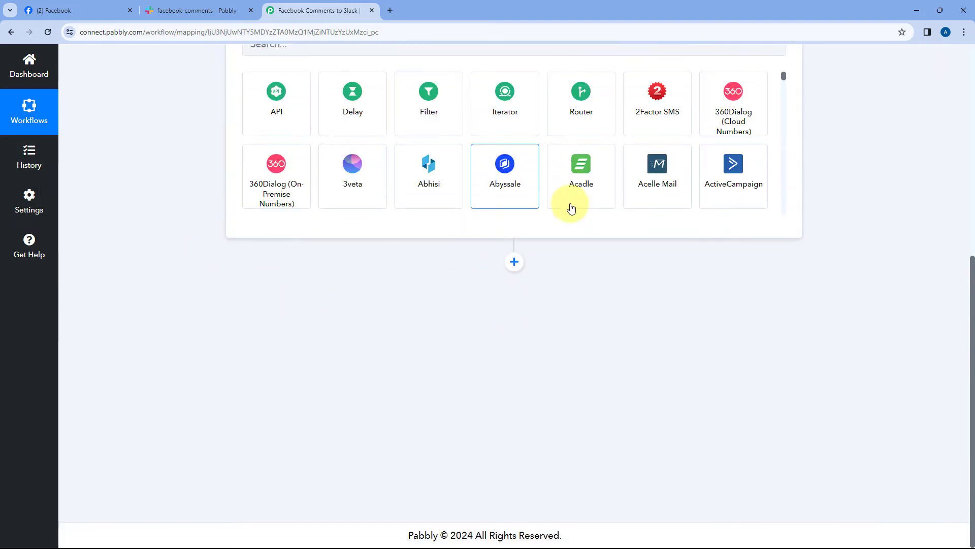
scroll(571, 208, "up", 4)
left_click(433, 340)
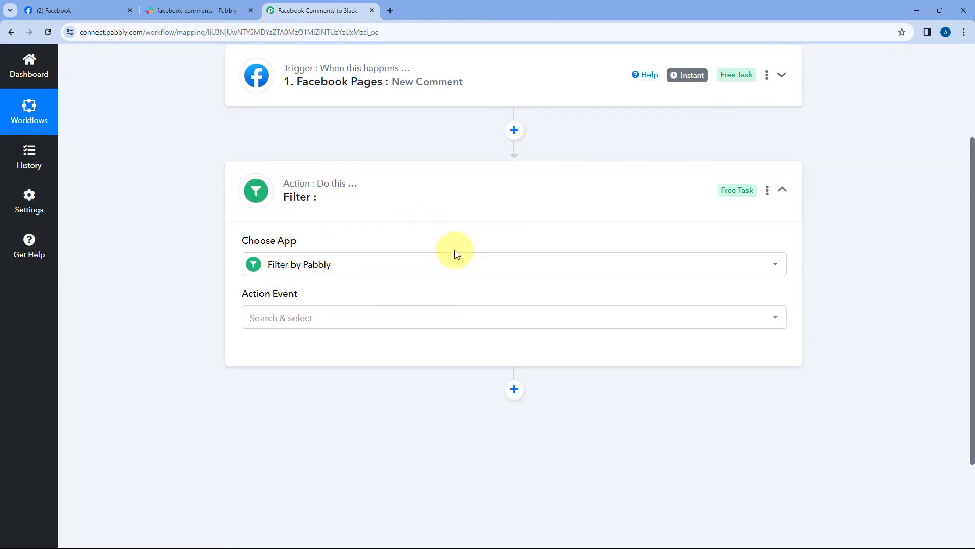
scroll(457, 254, "down", 2)
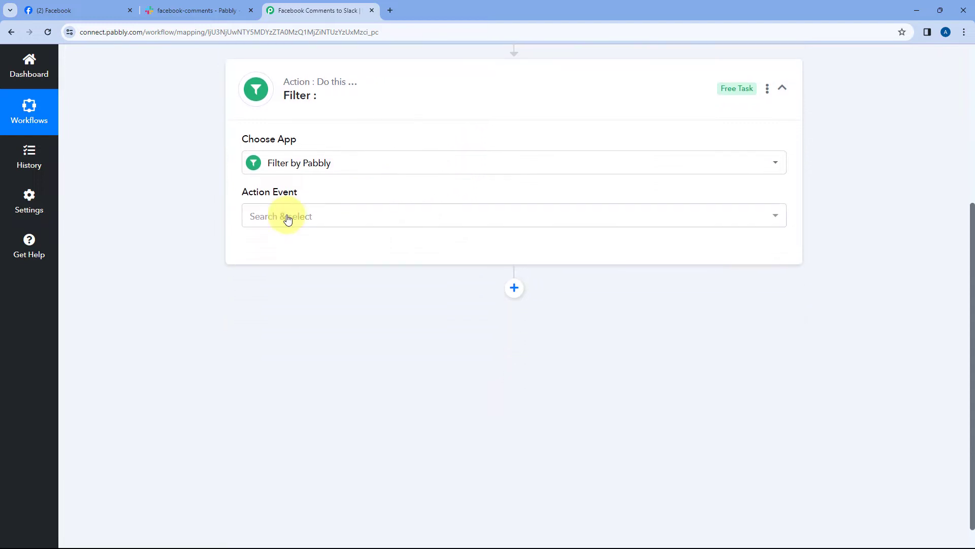
left_click(336, 218)
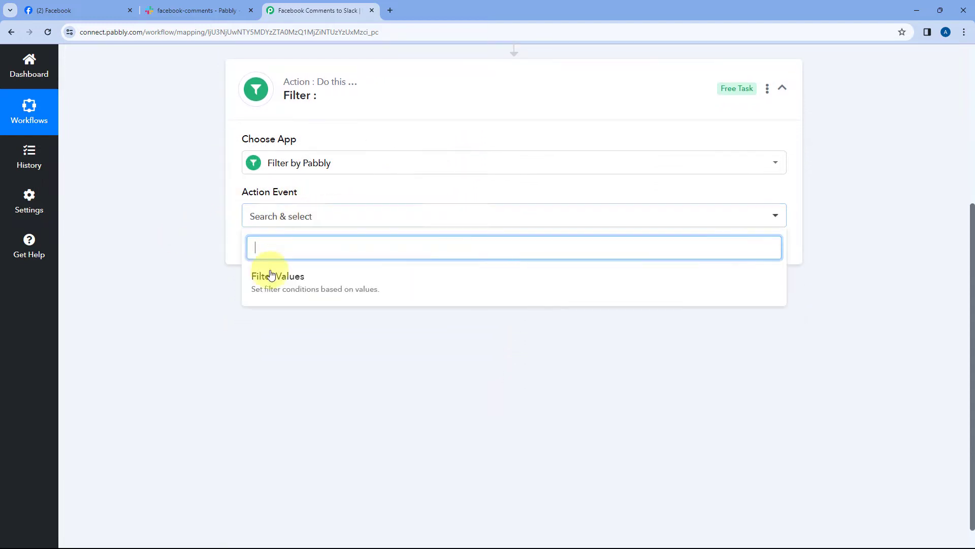
left_click(278, 275)
left_click(279, 255)
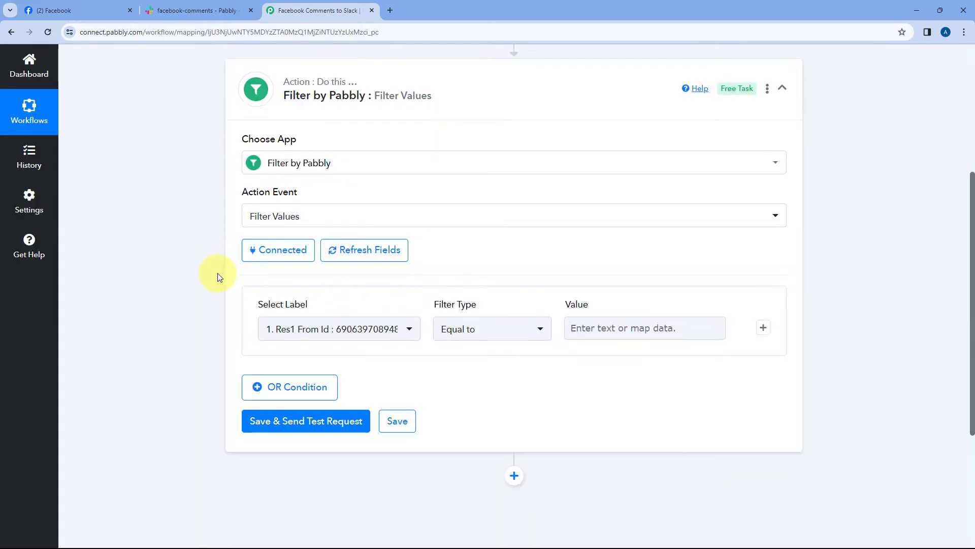
- Set the label of the filter's first condition to Res1 Verb from the Facebook Pages New Comment response
scroll(296, 236, "down", 1)
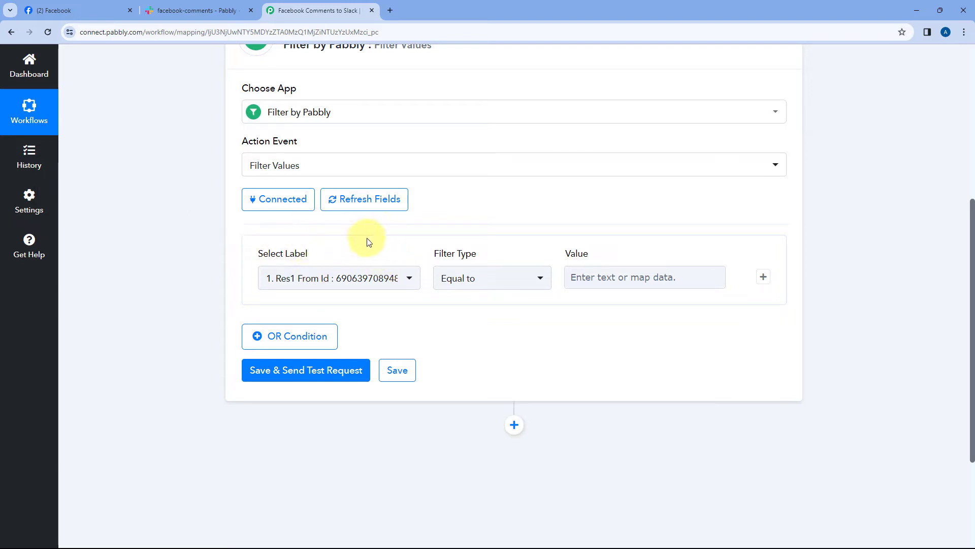
scroll(378, 242, "down", 1)
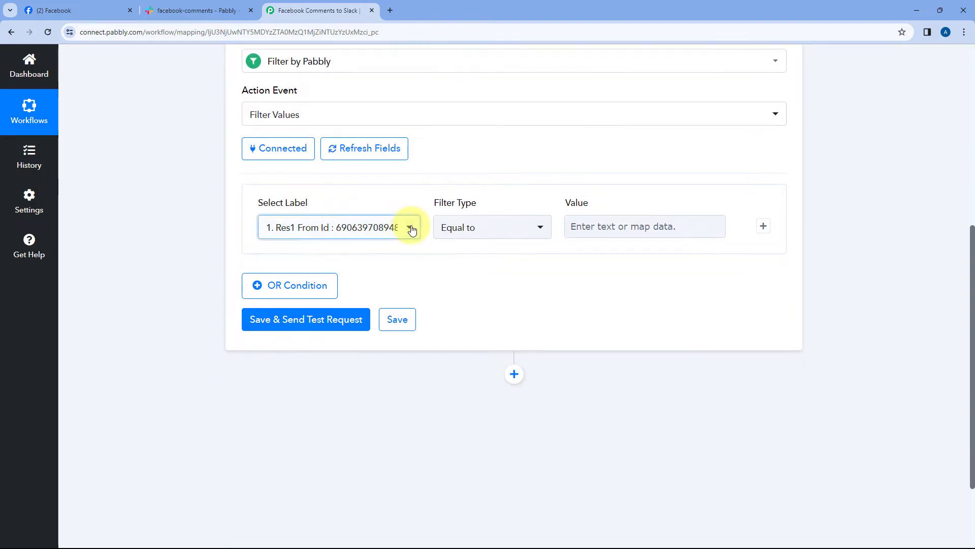
left_click(409, 227)
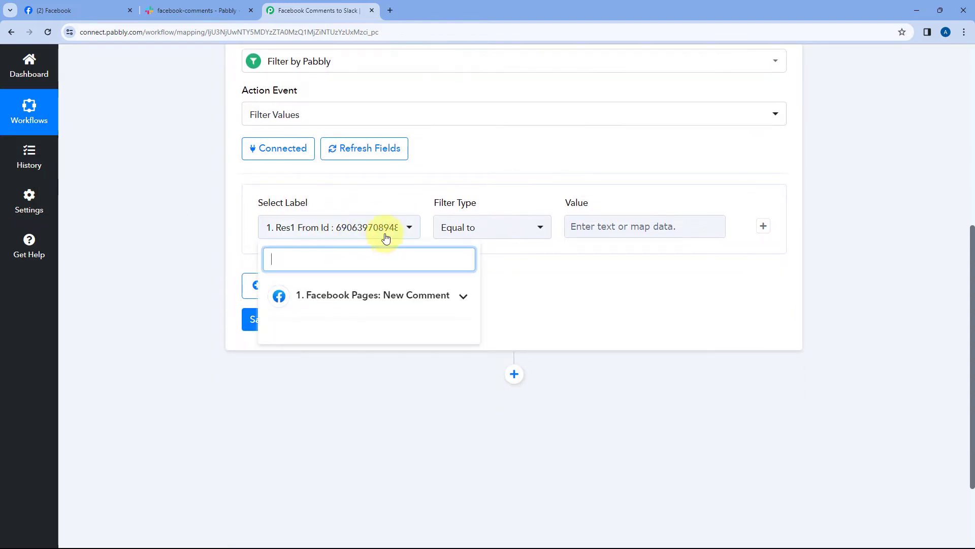
left_click(461, 300)
scroll(218, 283, "down", 2)
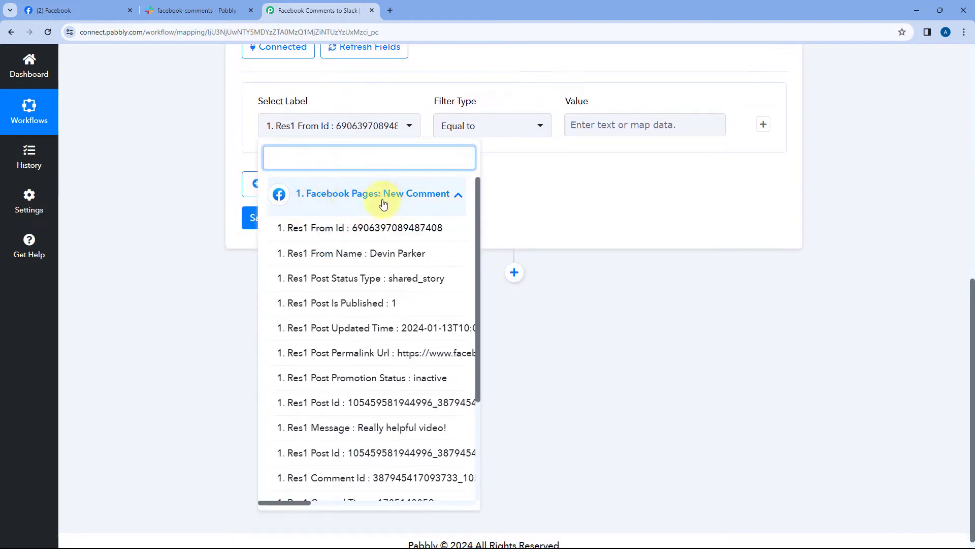
scroll(174, 175, "up", 8)
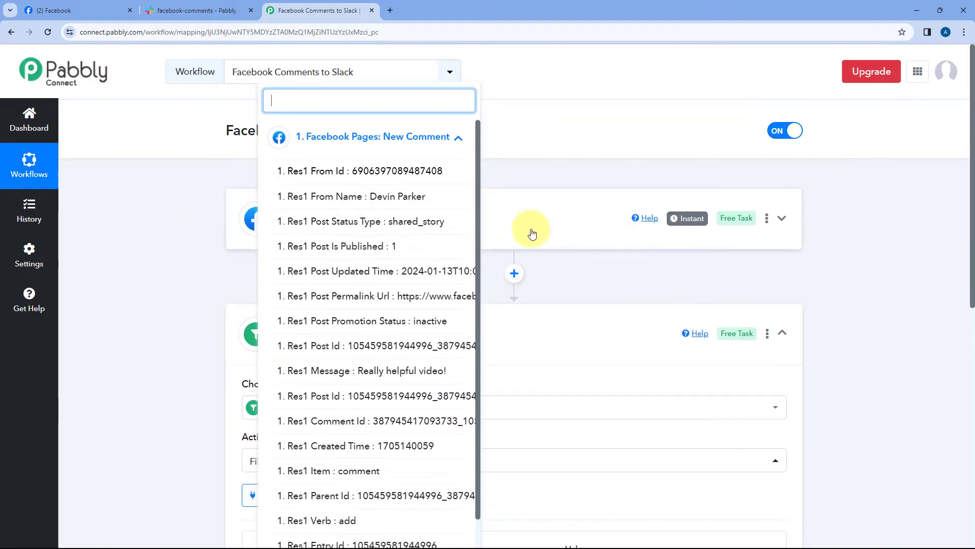
scroll(523, 224, "down", 8)
scroll(374, 279, "down", 3)
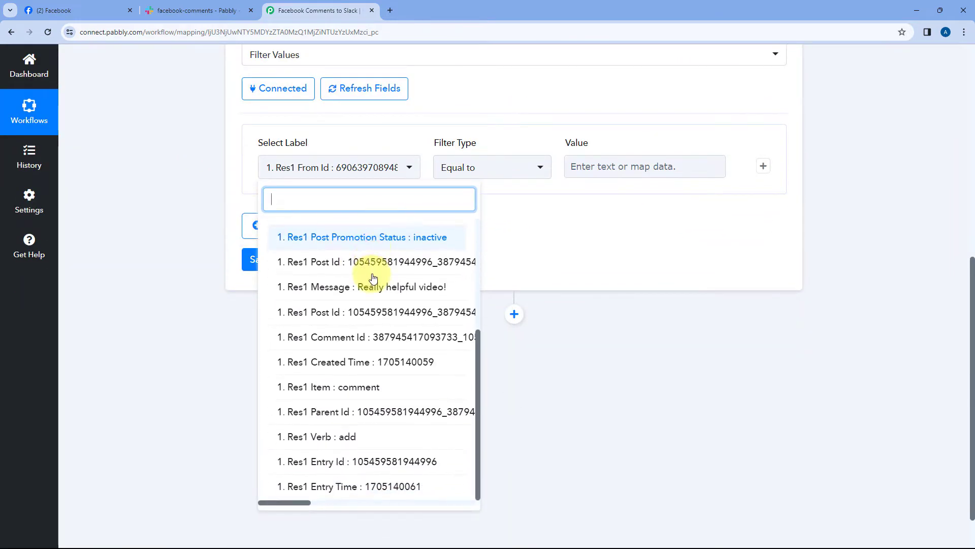
scroll(381, 282, "up", 3)
scroll(375, 292, "down", 3)
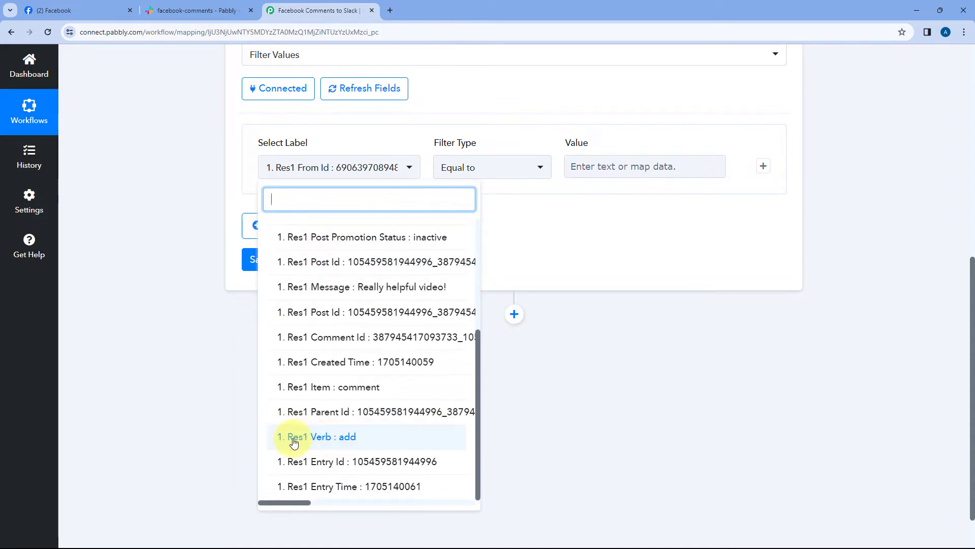
left_click(319, 436)
- Reread the verb and item filter values in the Facebook Pages trigger's Important Note
scroll(190, 294, "up", 8)
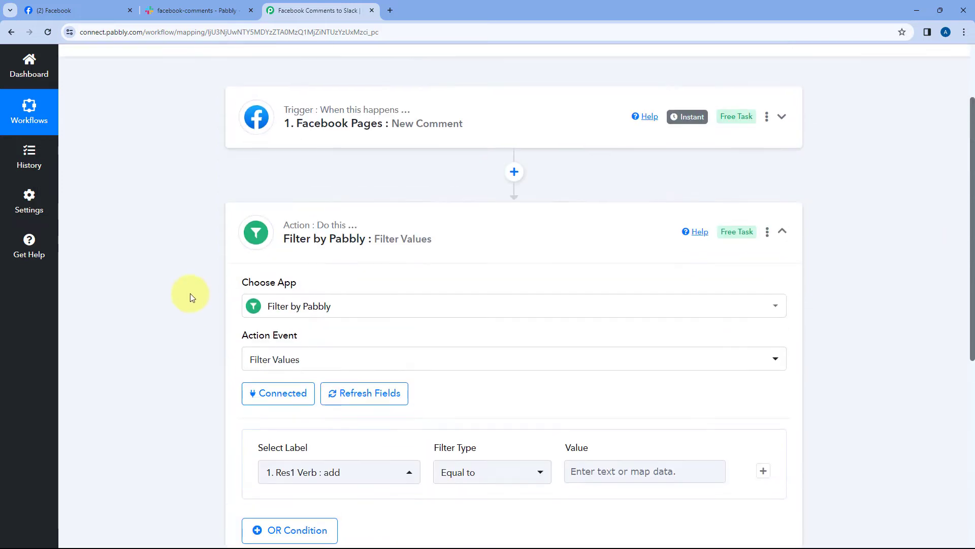
left_click(351, 247)
scroll(224, 302, "down", 5)
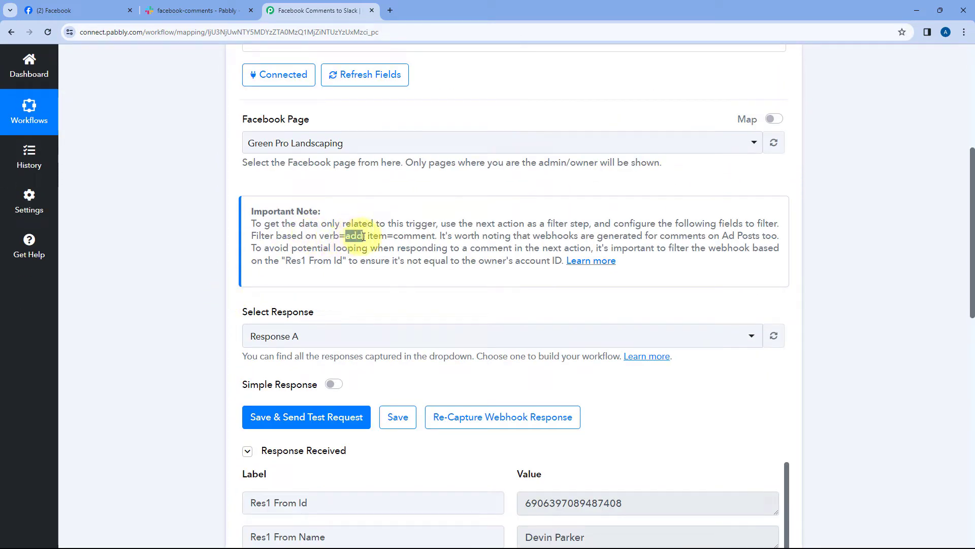
double_click(401, 239)
scroll(208, 255, "down", 7)
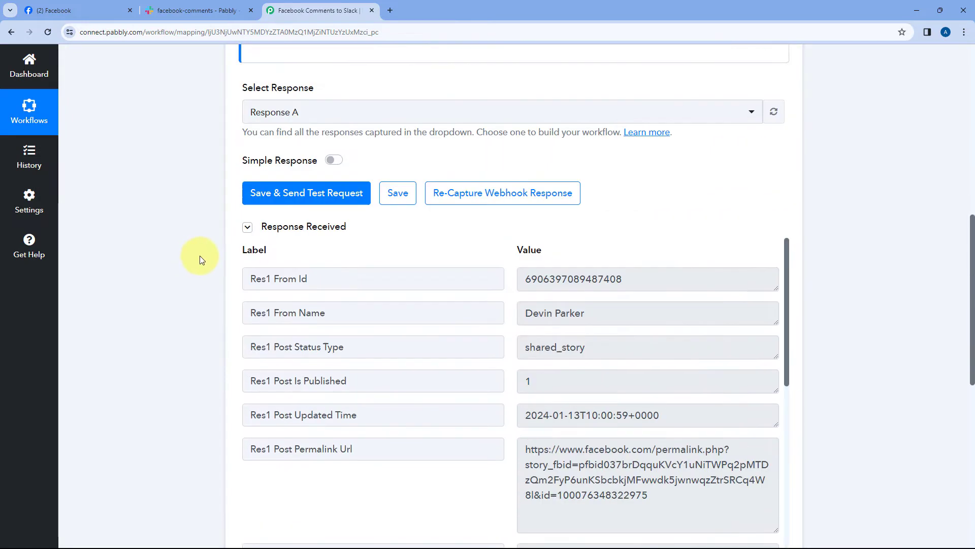
scroll(203, 262, "down", 5)
- Reopen the Filter by Pabbly step and enter "add" as the value for the Res1 Verb condition
left_click(320, 246)
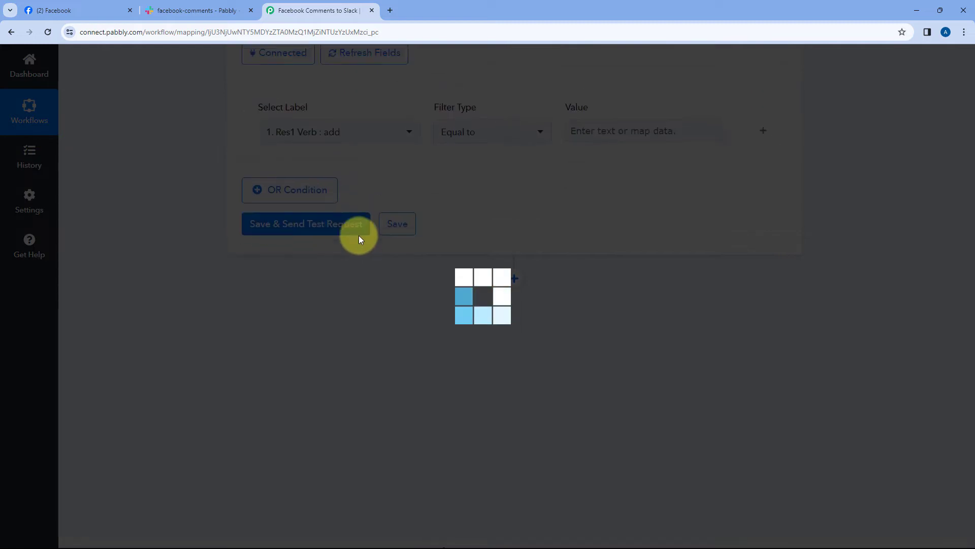
scroll(391, 260, "down", 4)
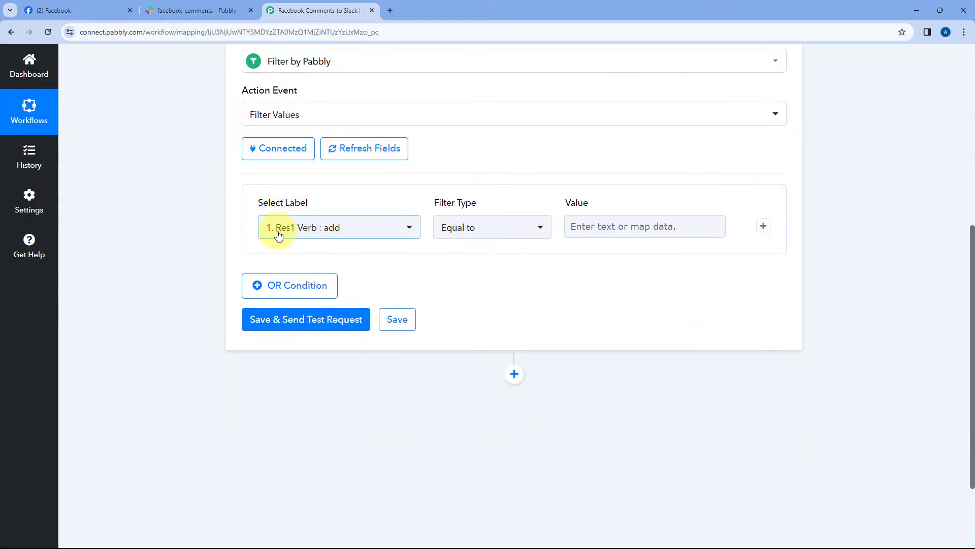
left_click(592, 226)
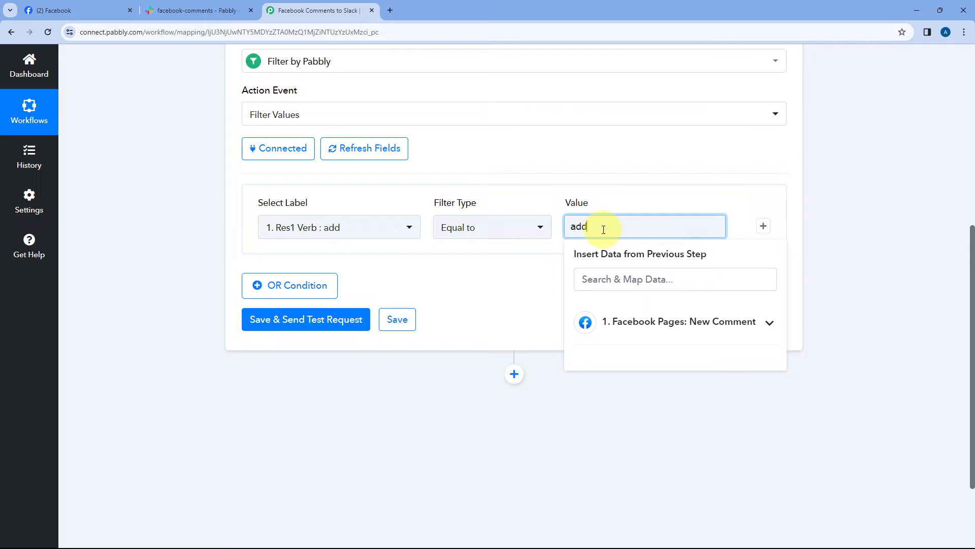
left_click(554, 249)
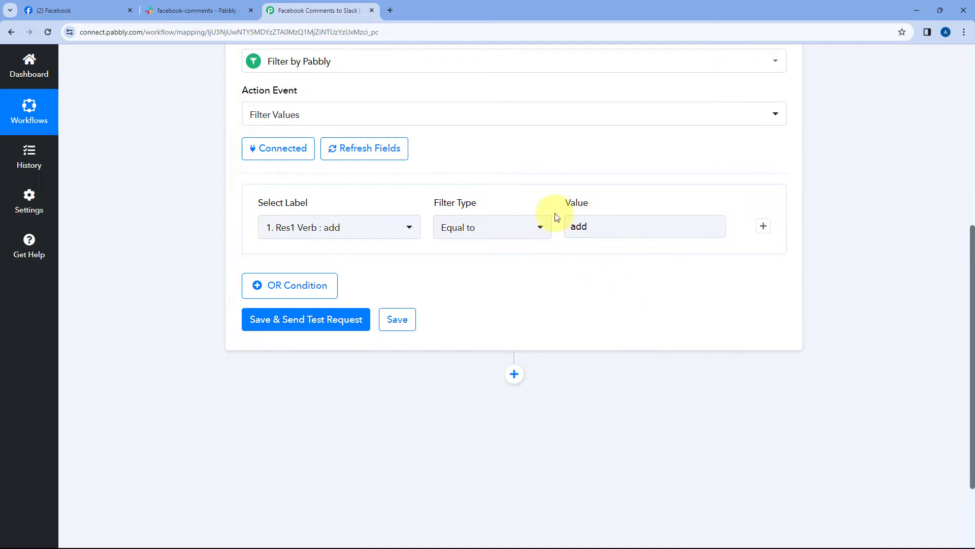
- Add a second filter condition requiring Res1 Item to be equal to "comment"
left_click(763, 226)
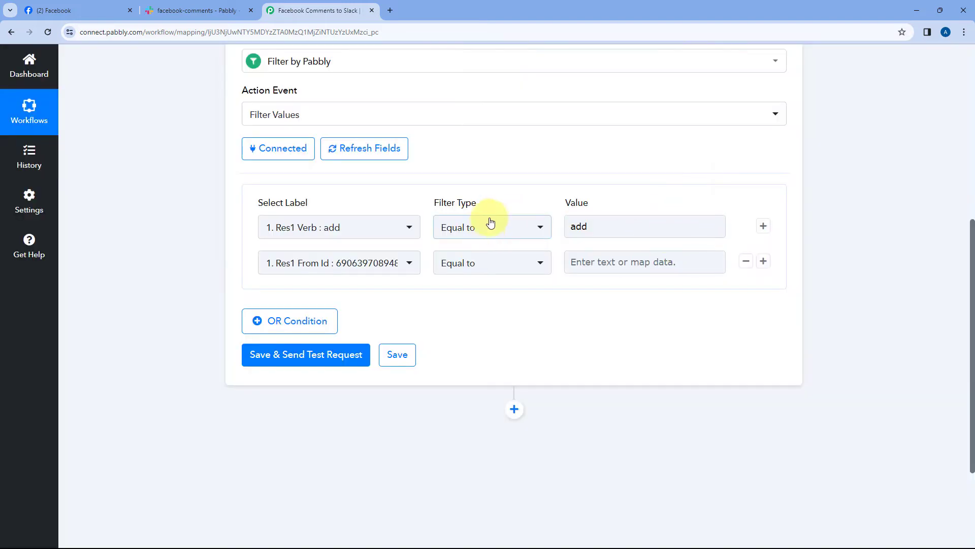
left_click(409, 263)
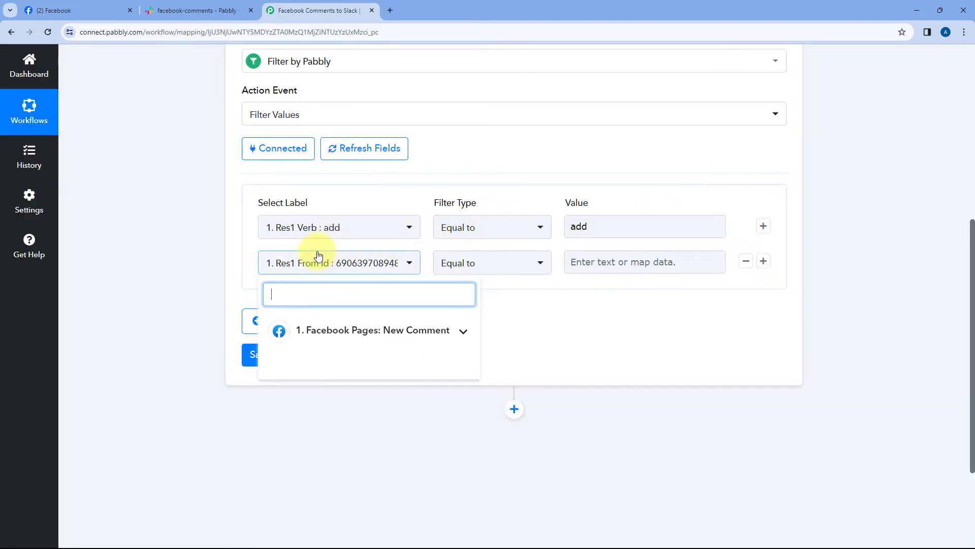
left_click(399, 326)
scroll(343, 369, "down", 5)
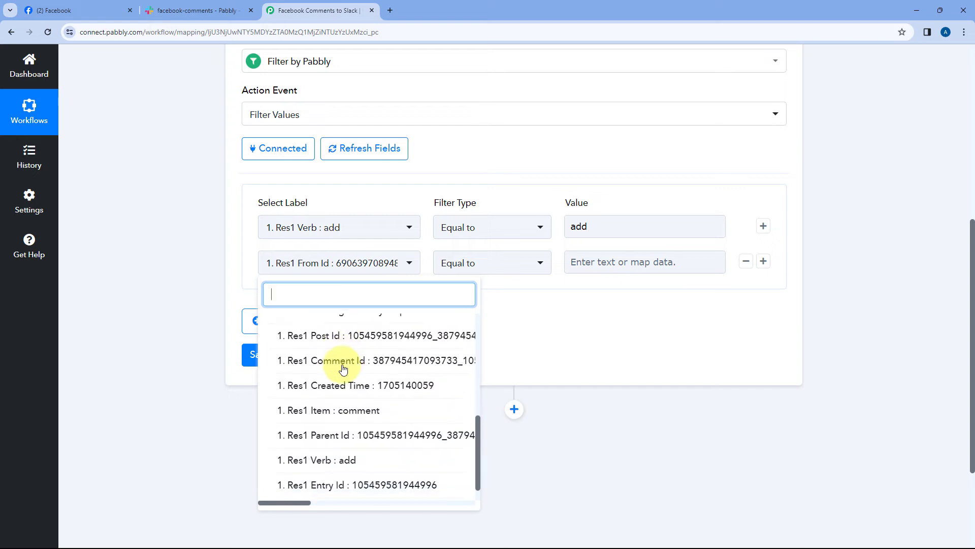
left_click(308, 411)
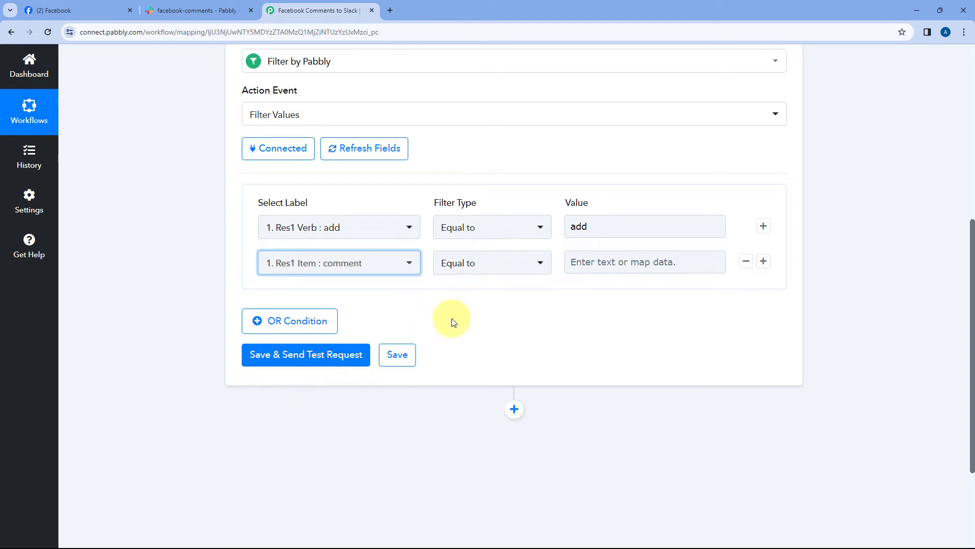
left_click(617, 263)
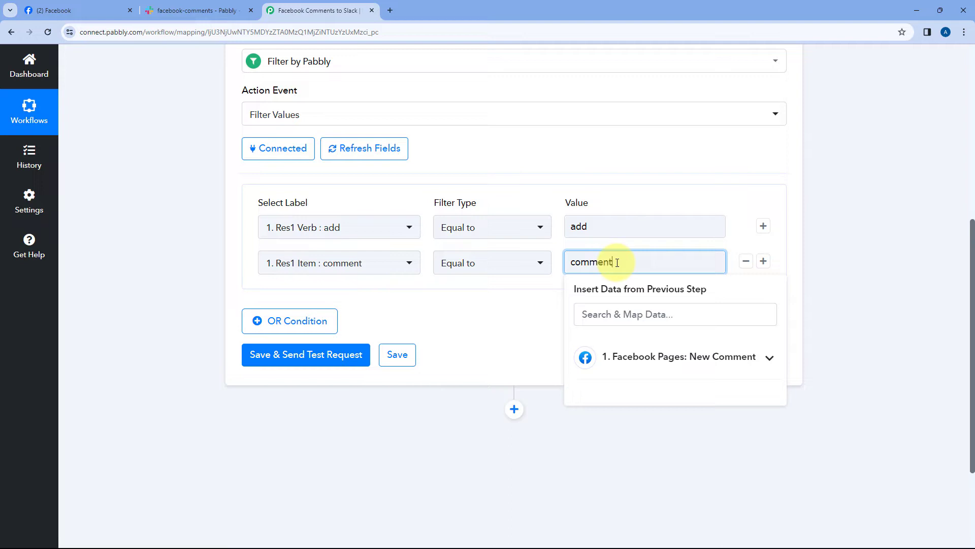
left_click(490, 290)
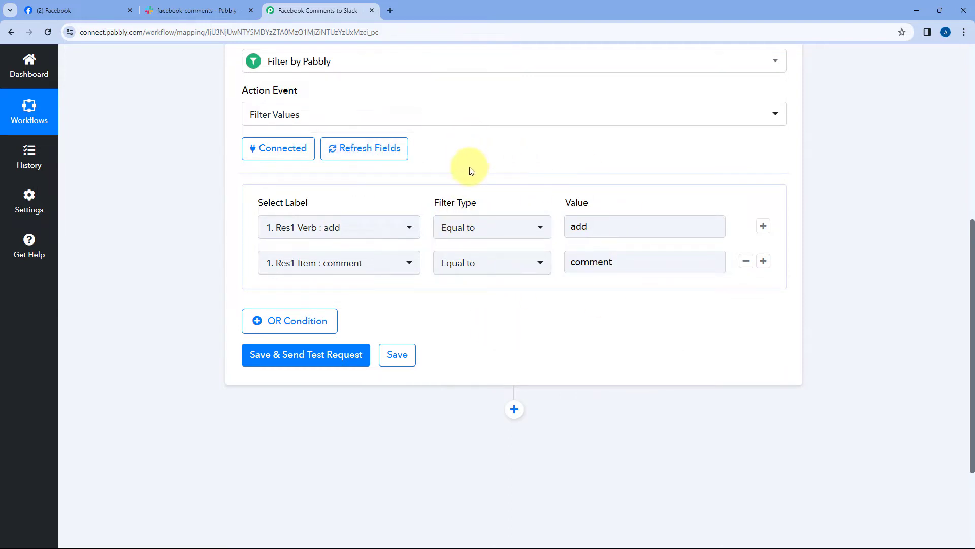
- Review the values of both filter conditions and check the facebook-comments channel in Slack, returning to the Pabbly Connect workflow
left_click(619, 259)
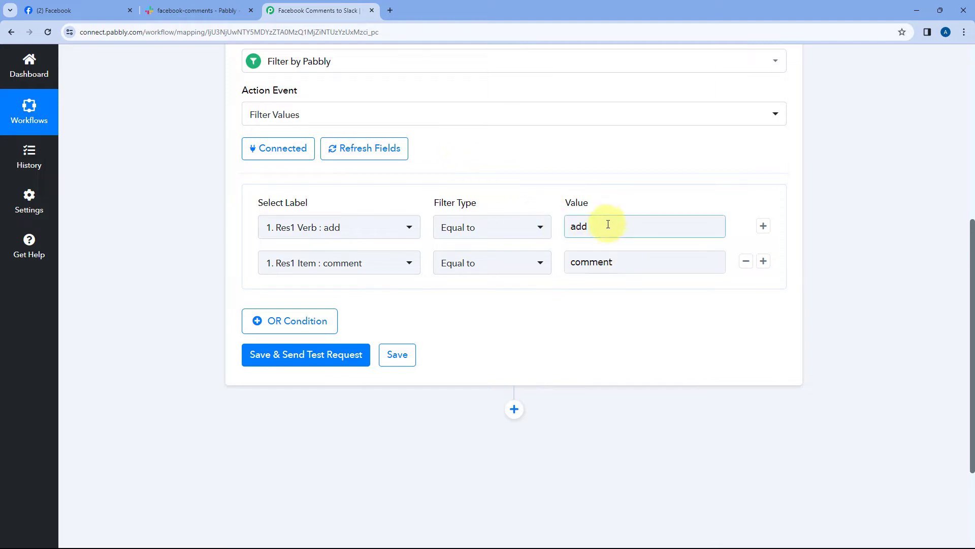
left_click_drag(584, 262, 555, 224)
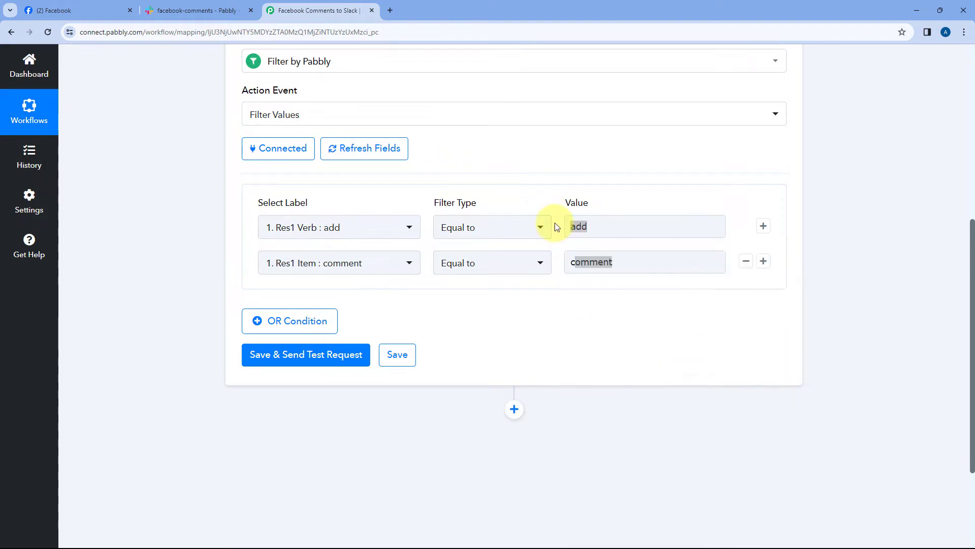
left_click(222, 11)
left_click(308, 13)
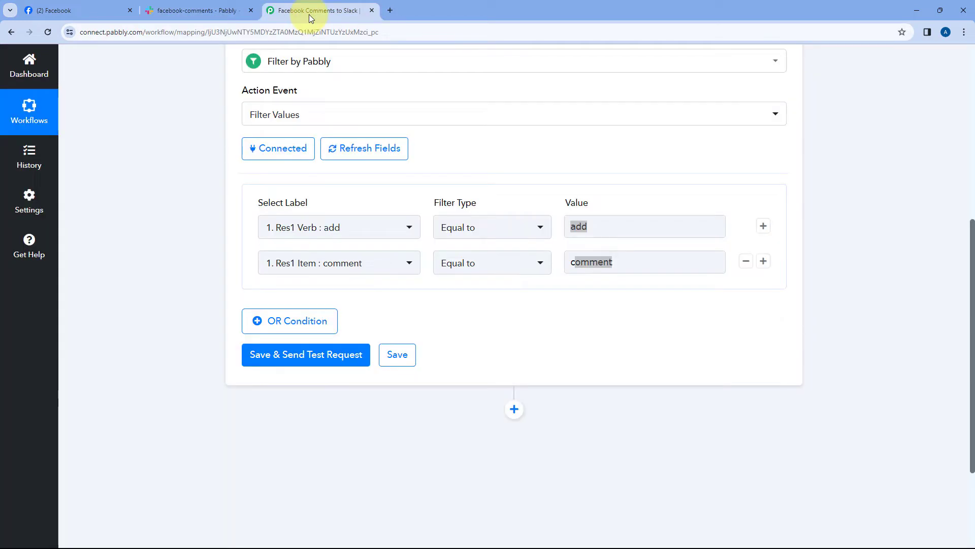
left_click(569, 224)
key("Tab")
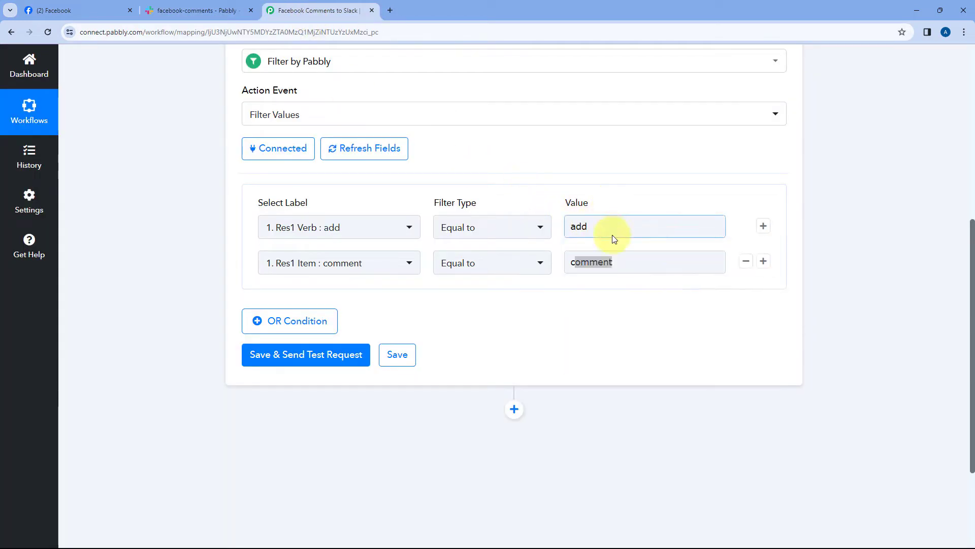
left_click(567, 201)
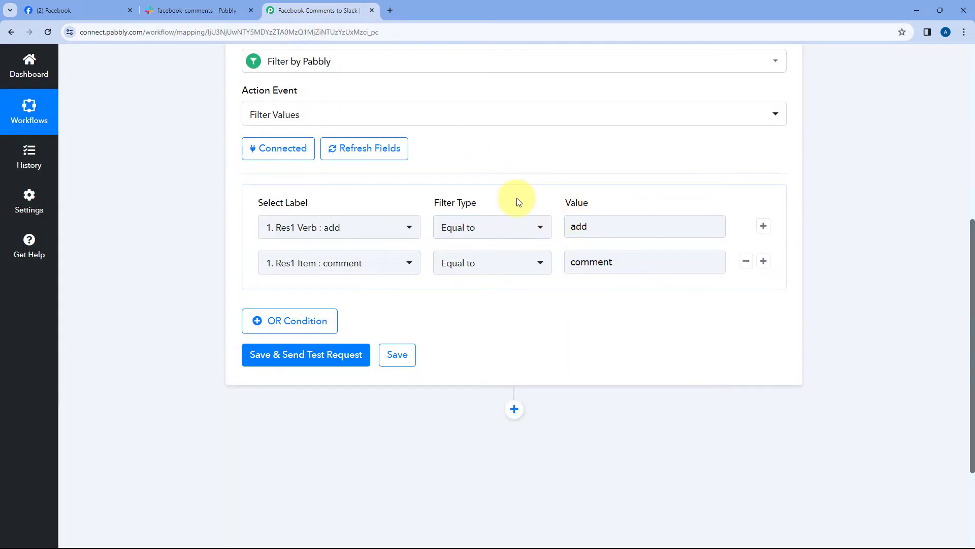
left_click(187, 10)
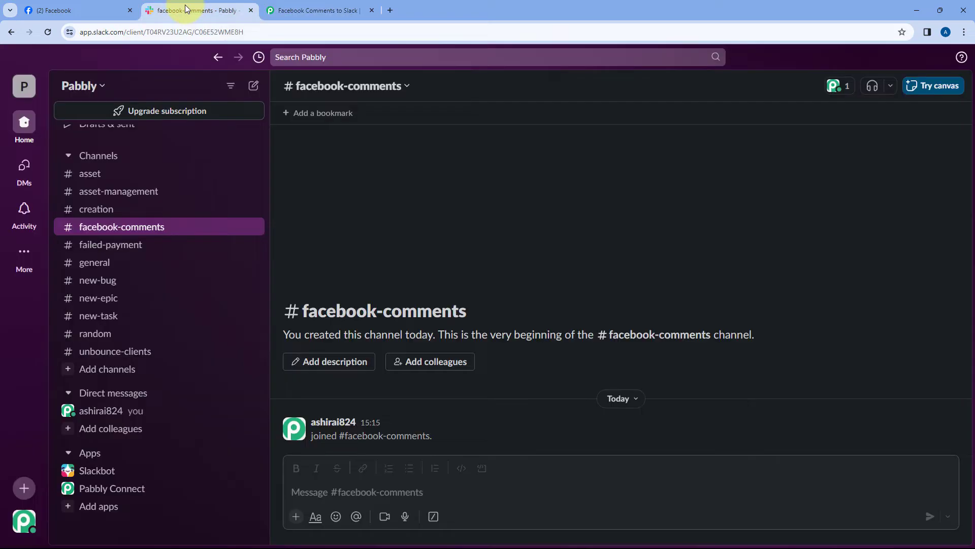
left_click(318, 11)
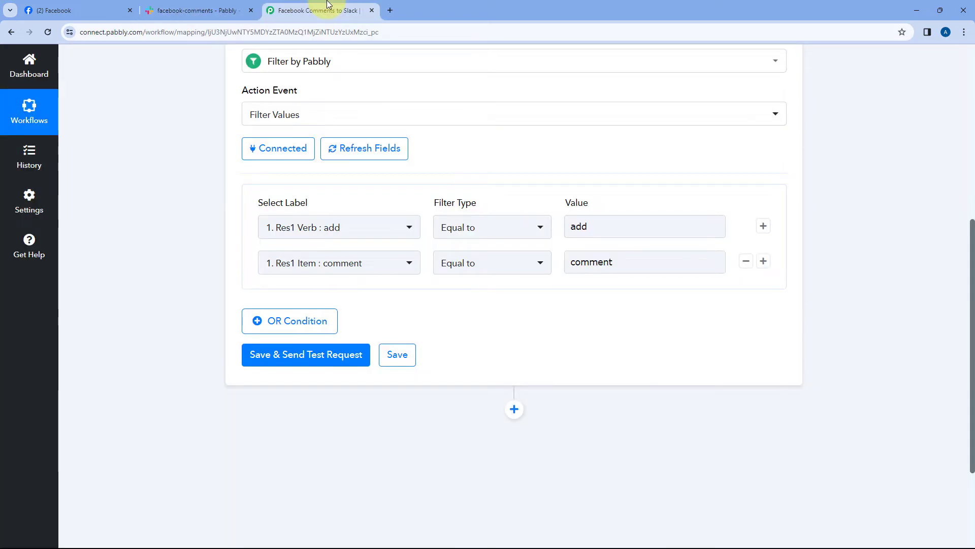
- Read the trigger's Important Note about filtering Res1 From Id as not equal to the owner's account ID
scroll(483, 151, "up", 7)
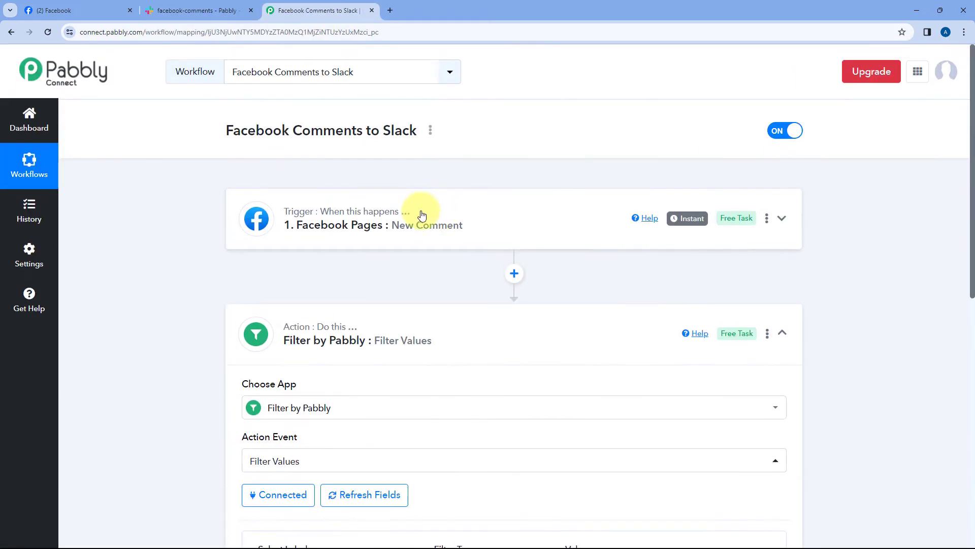
scroll(171, 243, "down", 6)
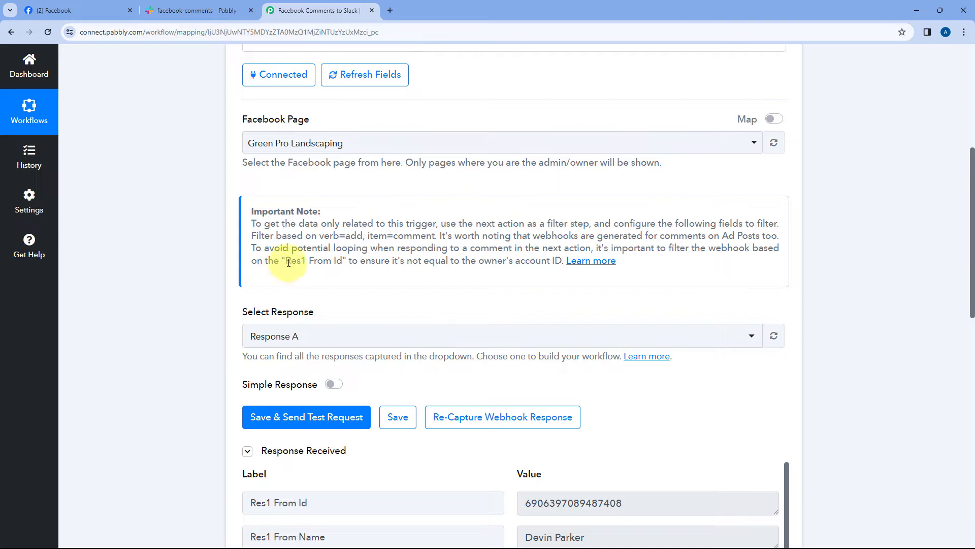
left_click_drag(288, 261, 335, 263)
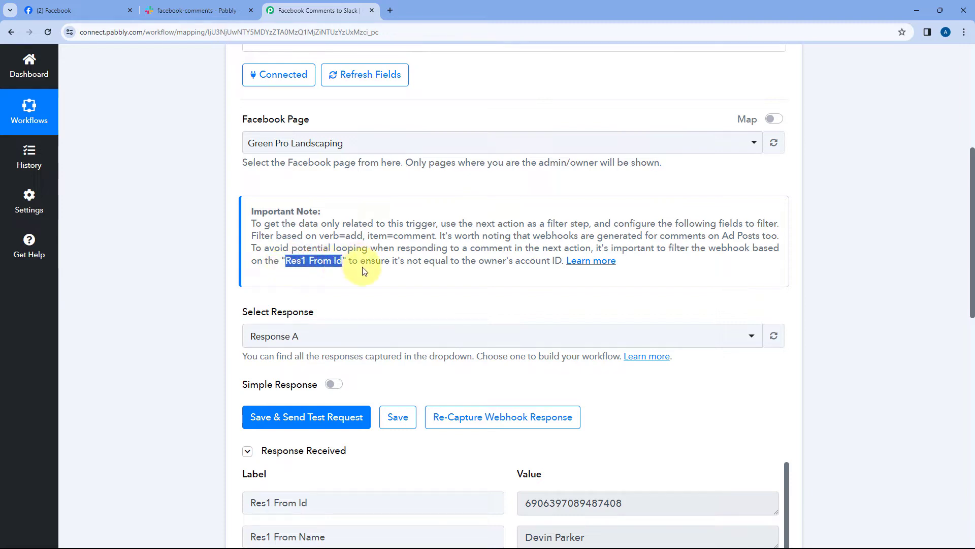
left_click_drag(404, 261, 457, 262)
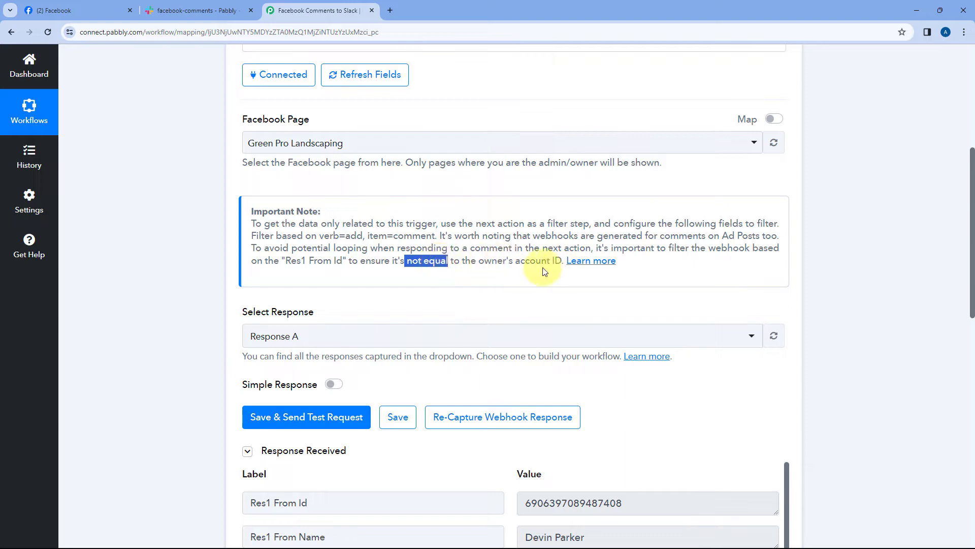
left_click(390, 258)
scroll(202, 255, "down", 7)
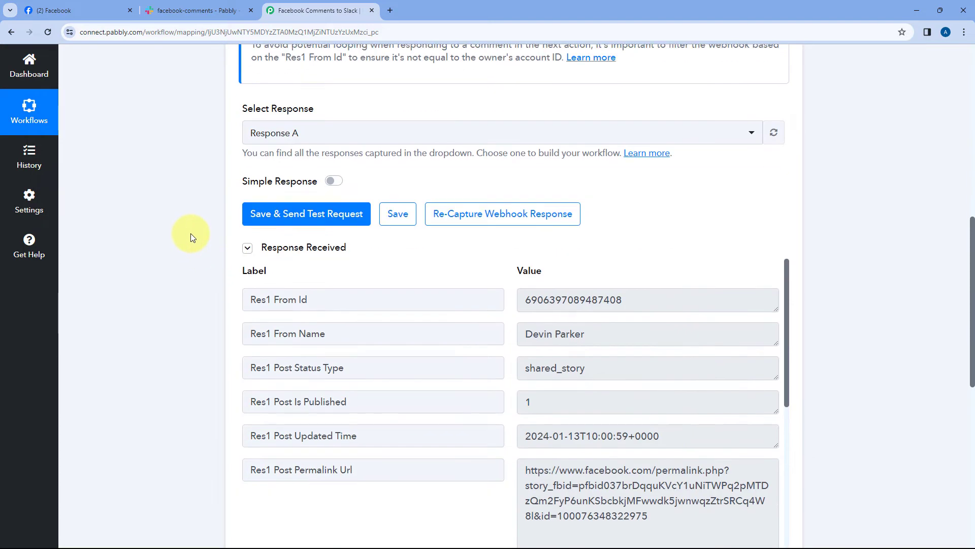
- Locate and highlight the Res1 From Id label in the trigger's received response
left_click_drag(325, 145, 274, 147)
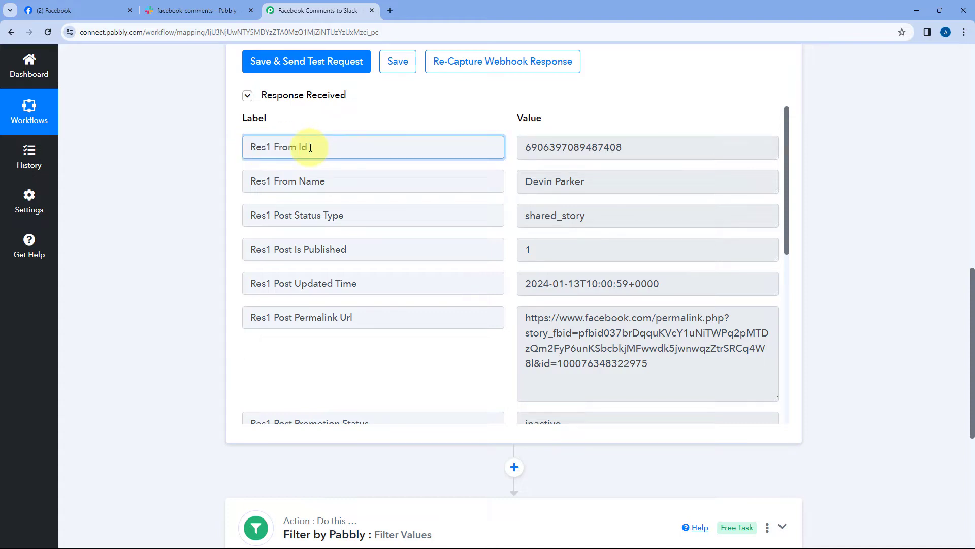
left_click_drag(310, 147, 246, 144)
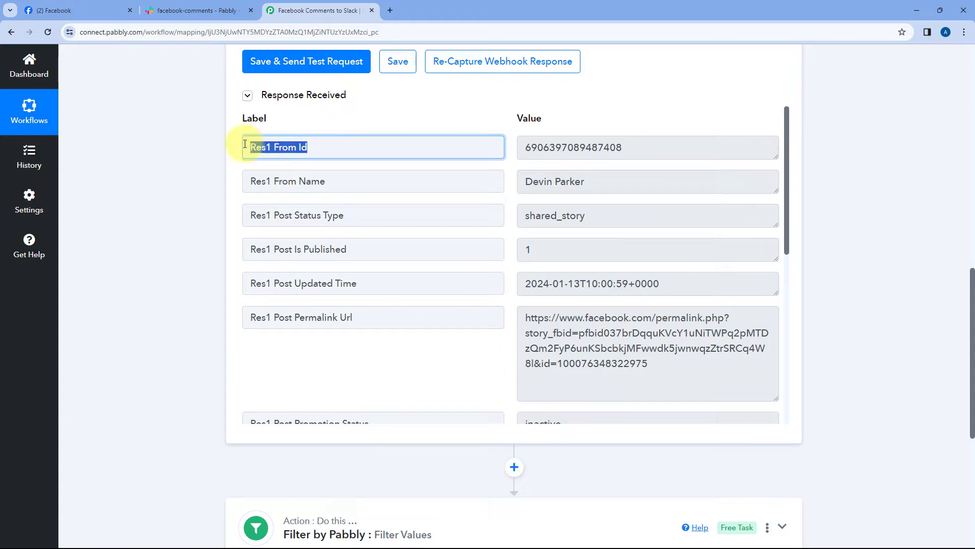
left_click_drag(310, 147, 246, 144)
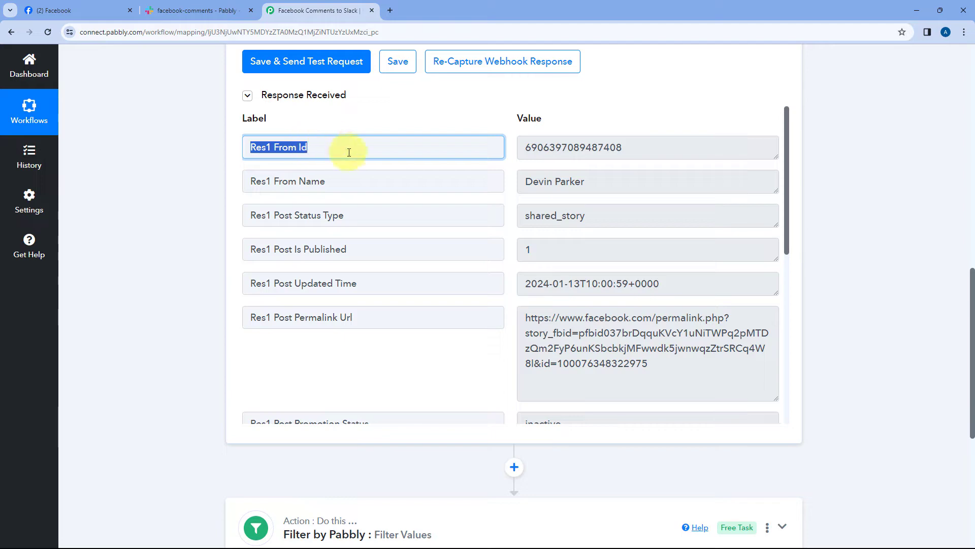
- Identify the owner's account ID in the first part of the Res1 Post Id value, viewing the Green Pro Landscaping page on Facebook alongside
left_click(519, 145)
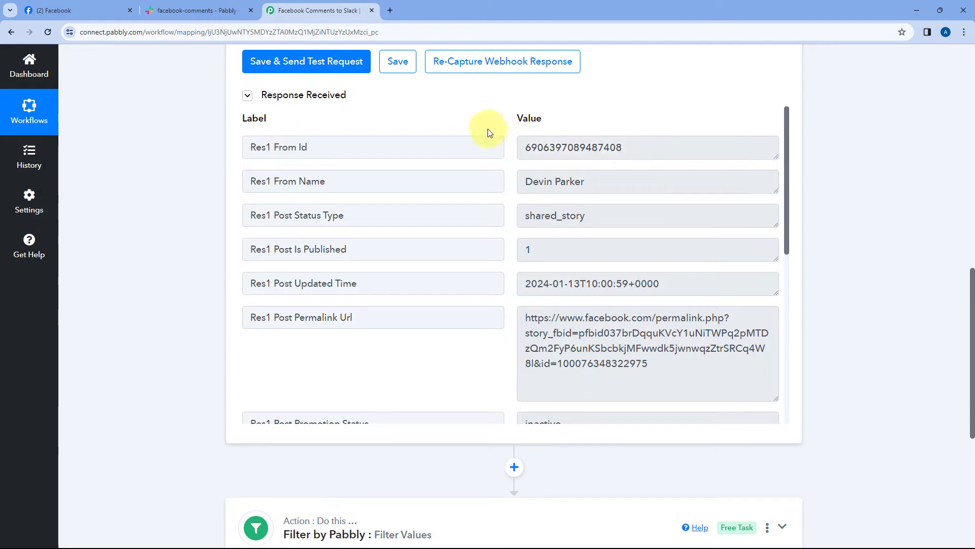
left_click(102, 10)
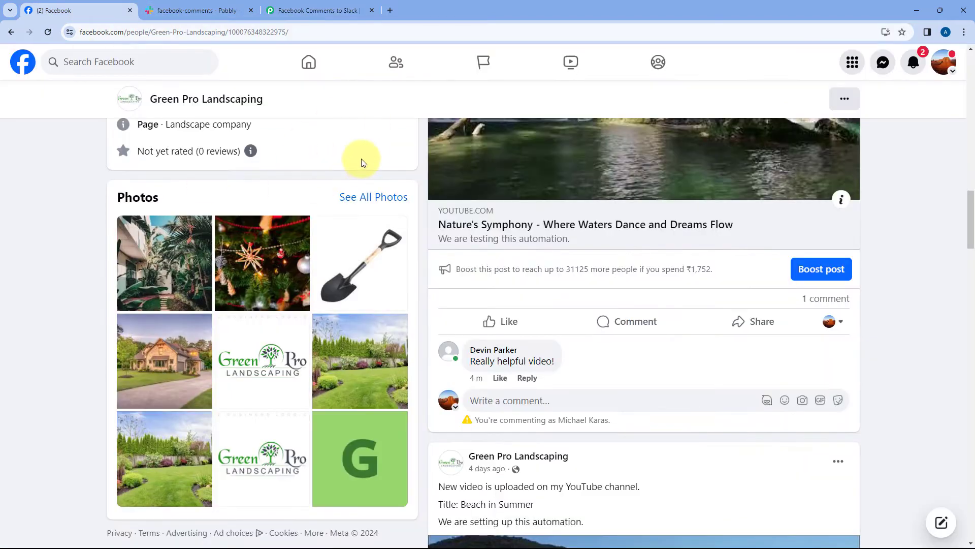
left_click(325, 9)
scroll(497, 234, "down", 4)
scroll(496, 238, "down", 1)
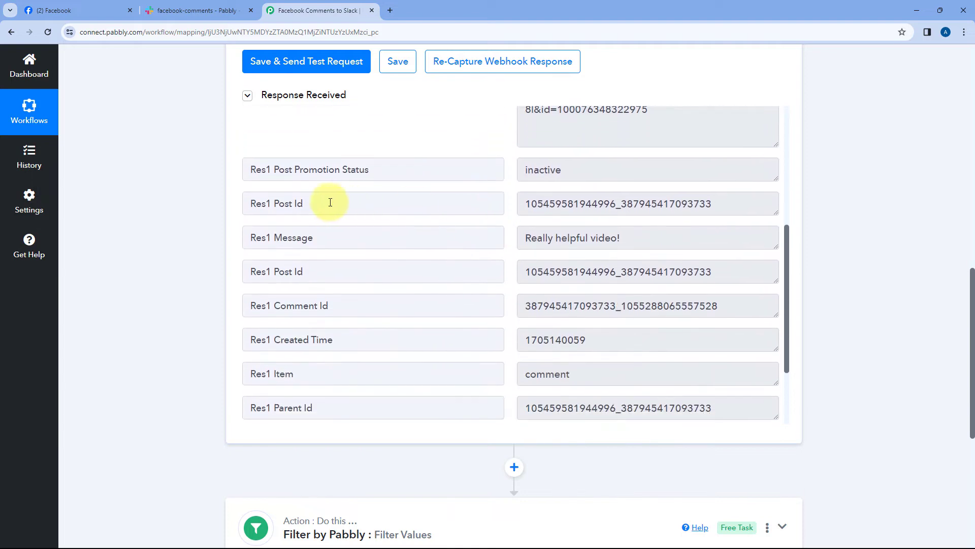
left_click_drag(524, 205, 615, 205)
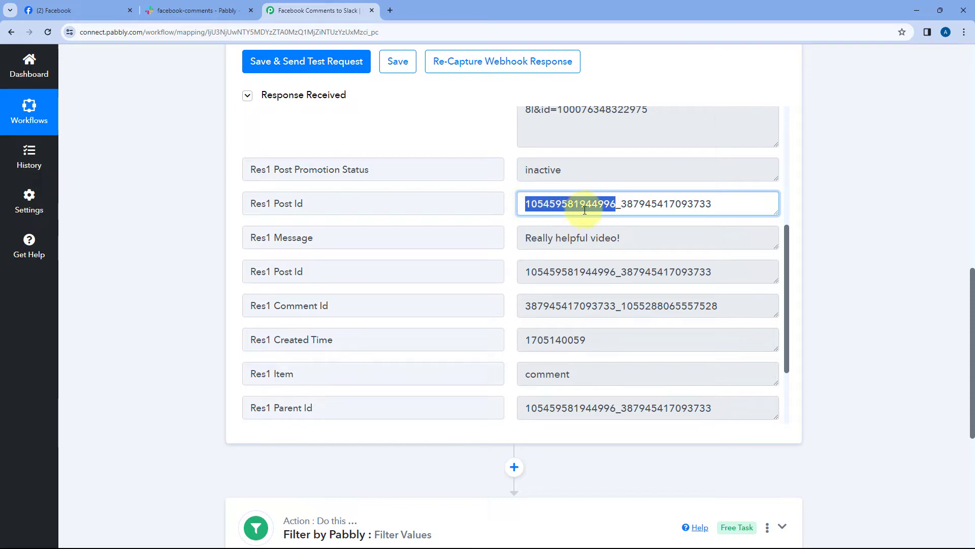
left_click(108, 9)
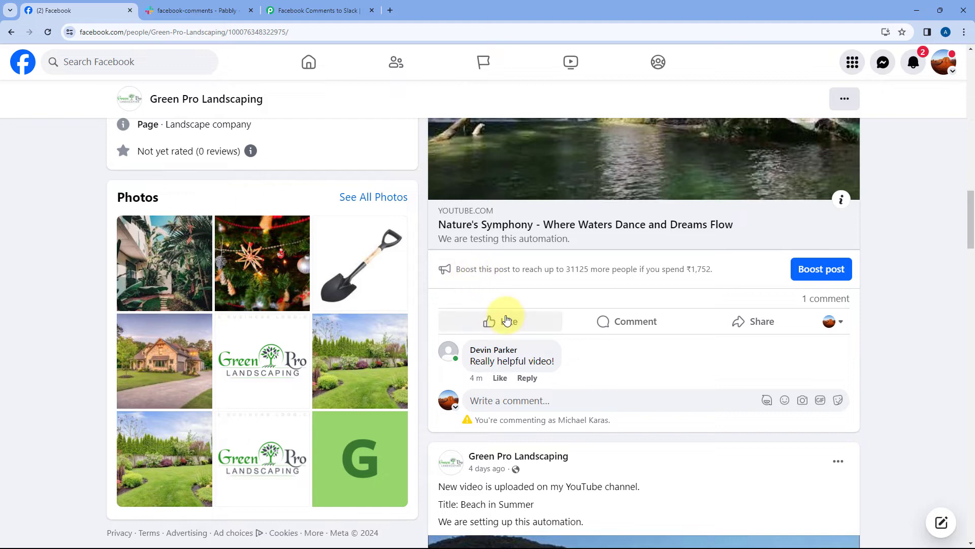
left_click(316, 10)
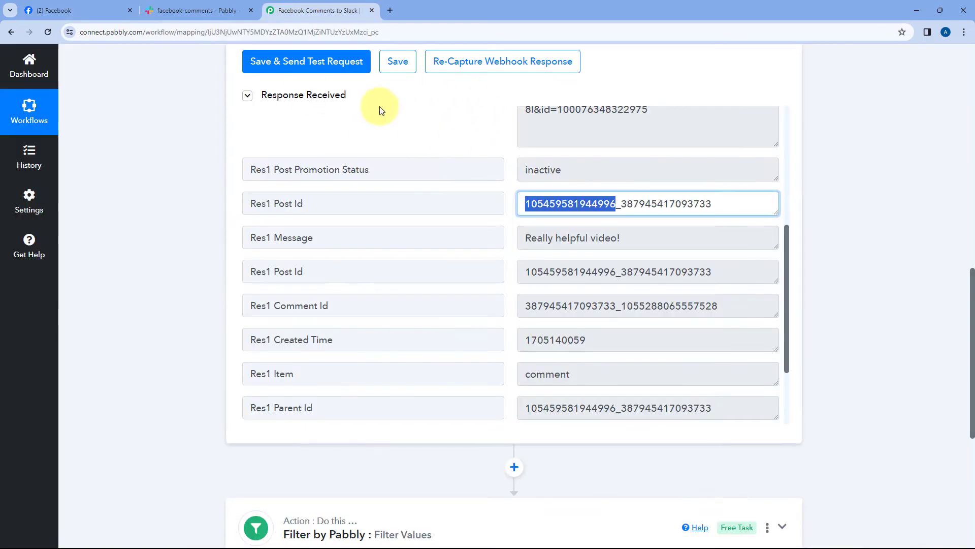
- Examine the Res1 From Id entry in the trigger response, the comment on the Facebook page and the facebook-comments channel in Slack
scroll(610, 214, "up", 3)
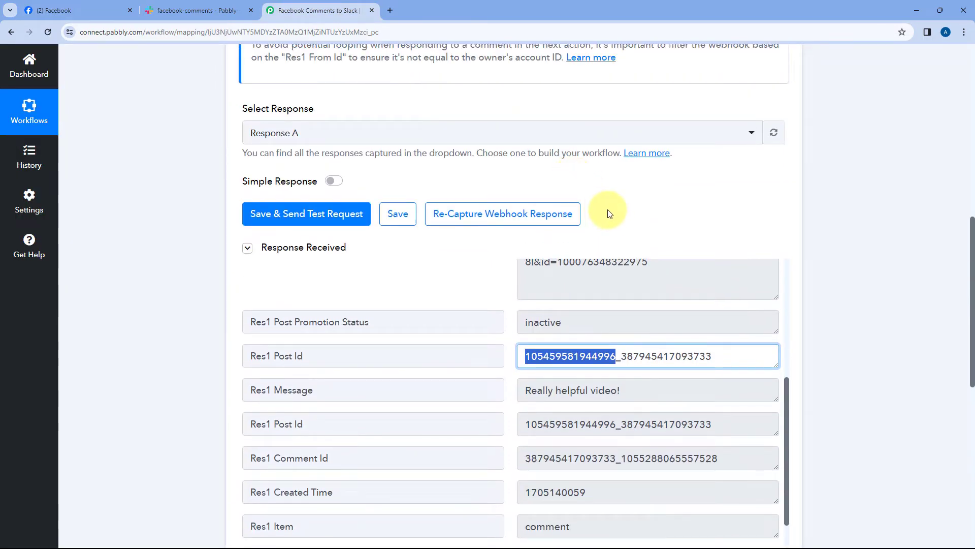
scroll(462, 213, "up", 2)
scroll(497, 215, "down", 4)
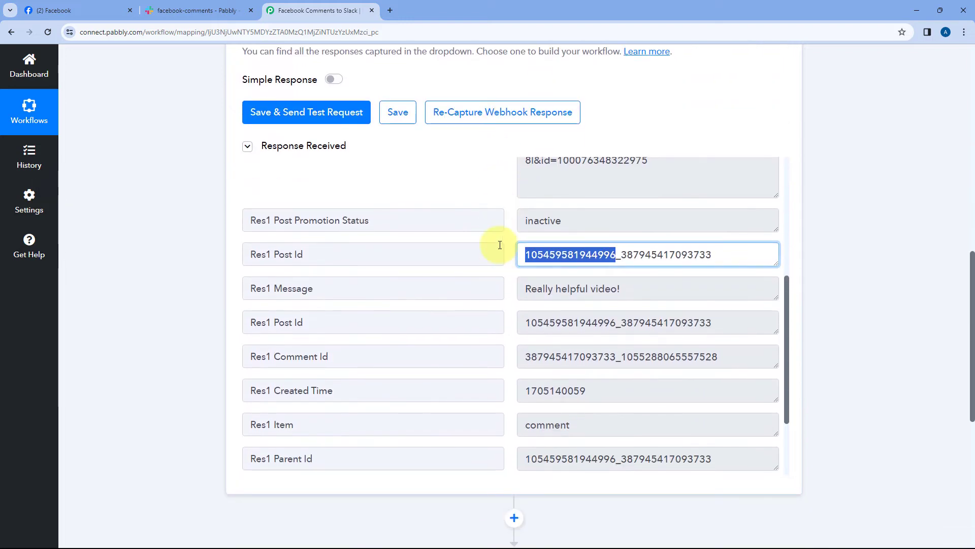
scroll(500, 245, "up", 5)
left_click_drag(337, 196, 264, 196)
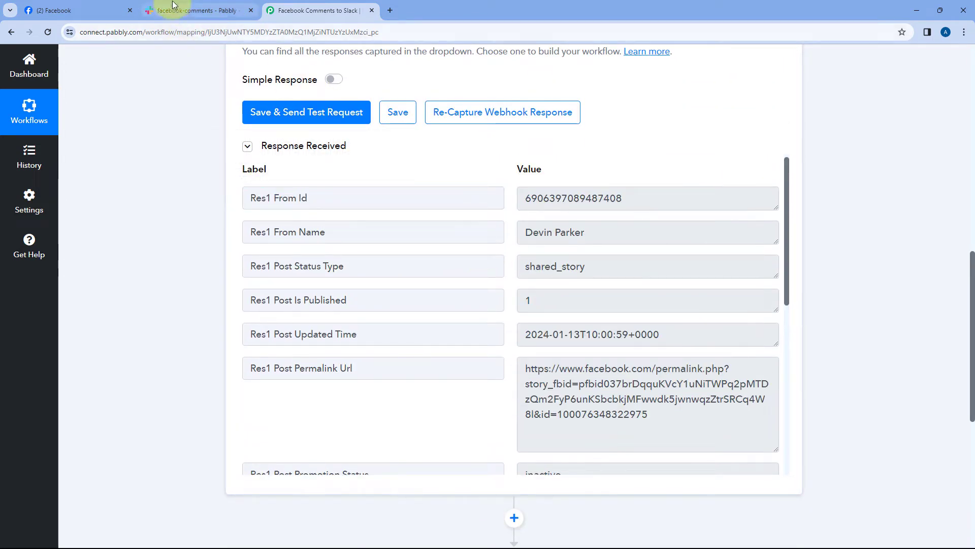
left_click(76, 10)
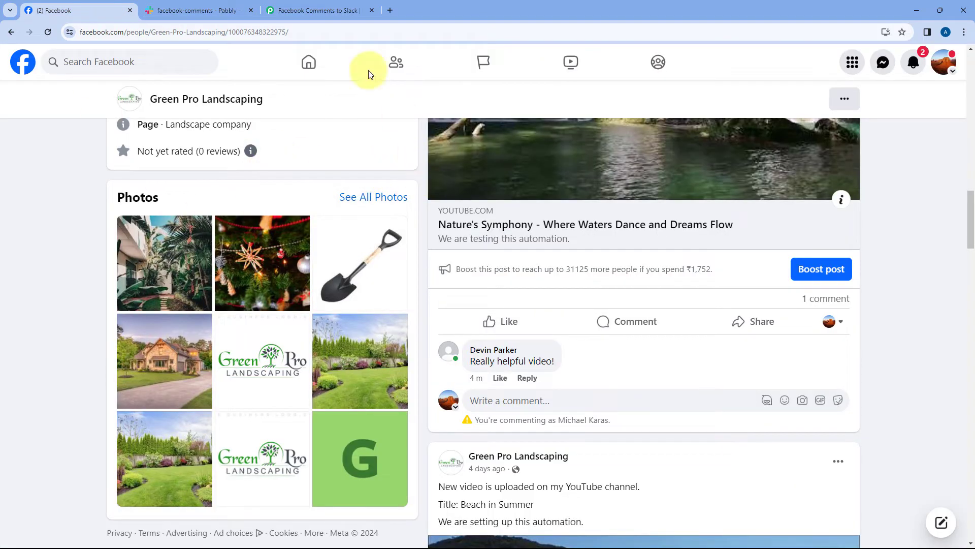
left_click(223, 11)
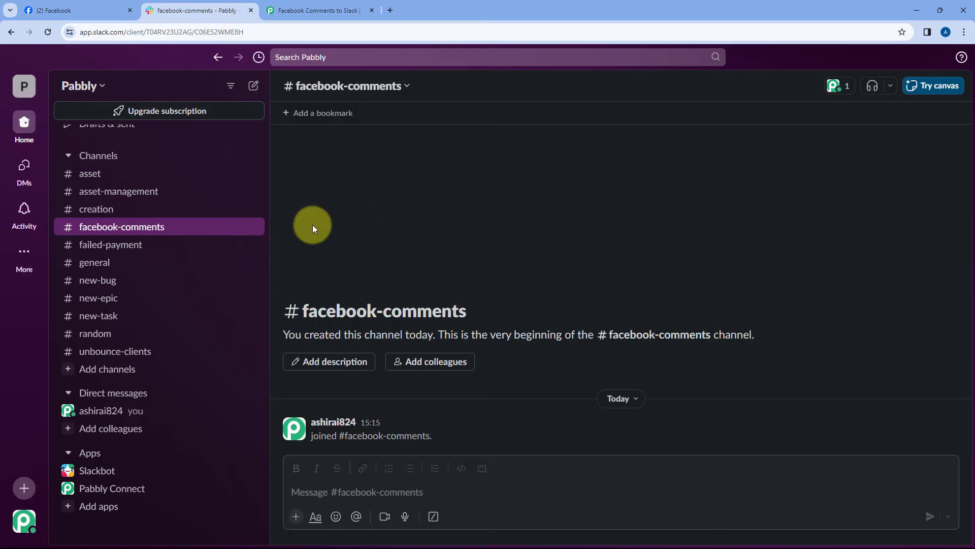
left_click(304, 9)
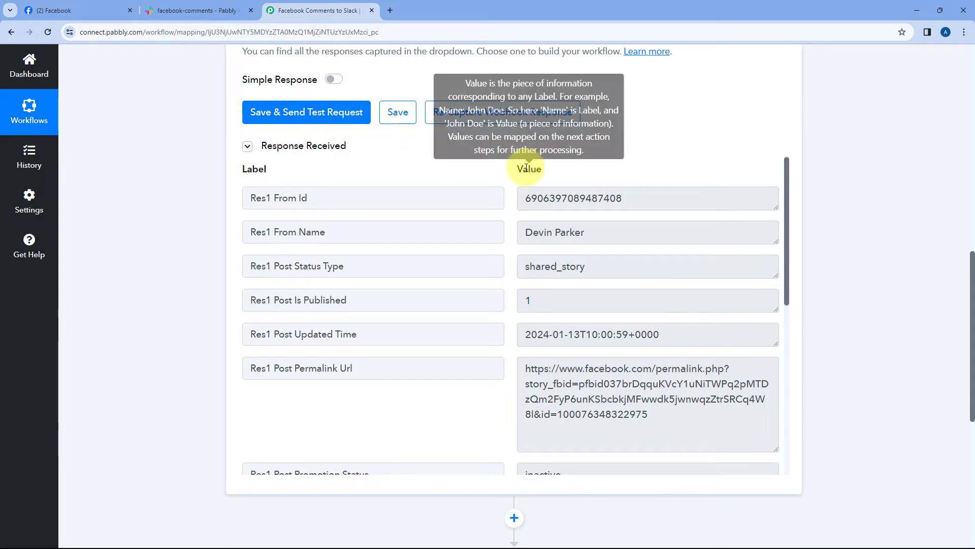
- Copy the owner's account ID from the part of the Res1 Post Id value before the underscore in the trigger response
scroll(513, 205, "down", 2)
scroll(508, 206, "up", 2)
left_click_drag(312, 196, 260, 200)
left_click(457, 191)
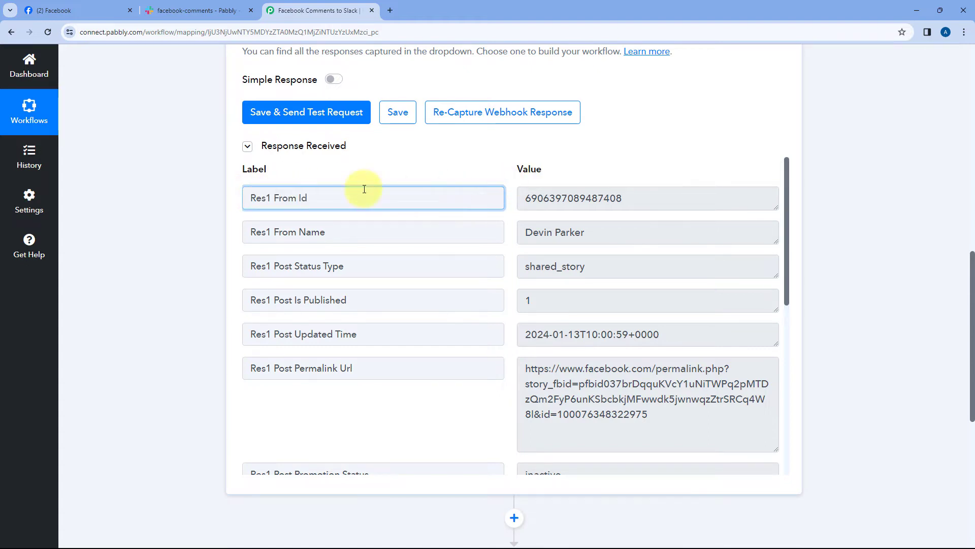
scroll(531, 198, "down", 6)
left_click_drag(526, 203, 616, 205)
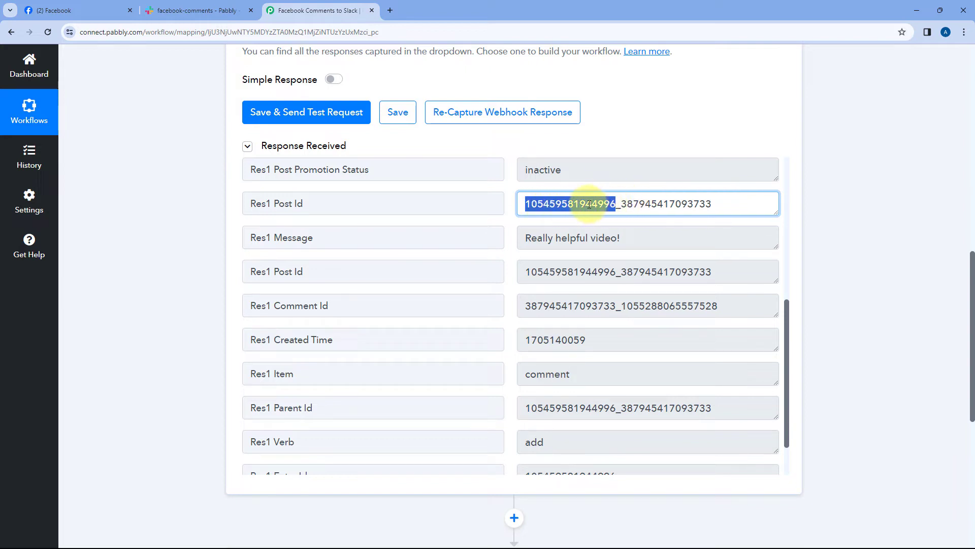
right_click(545, 217)
left_click(563, 224)
left_click(553, 208)
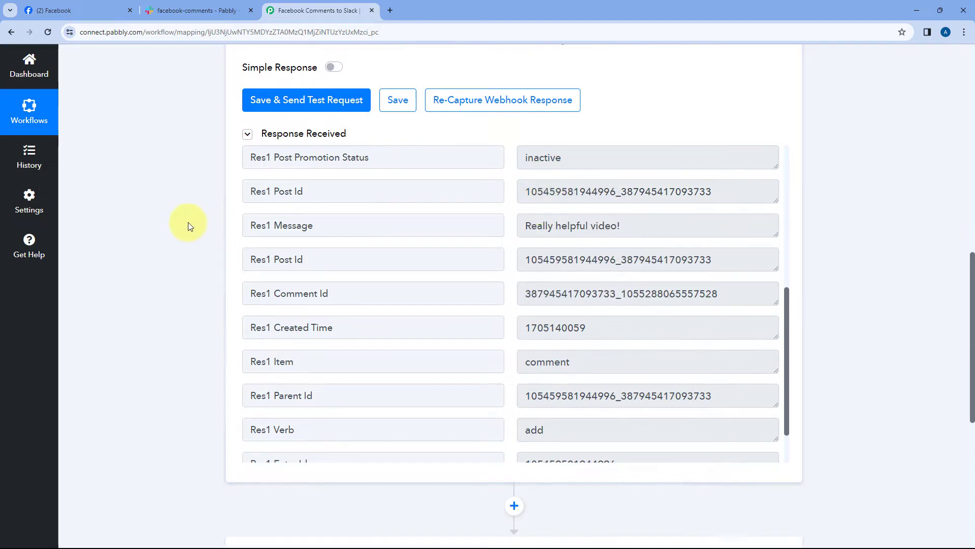
- Add a third filter condition in the Filter by Pabbly step using the Res1 From Id label
scroll(192, 222, "down", 5)
left_click(429, 191)
scroll(186, 175, "up", 6)
scroll(188, 180, "down", 4)
left_click(763, 262)
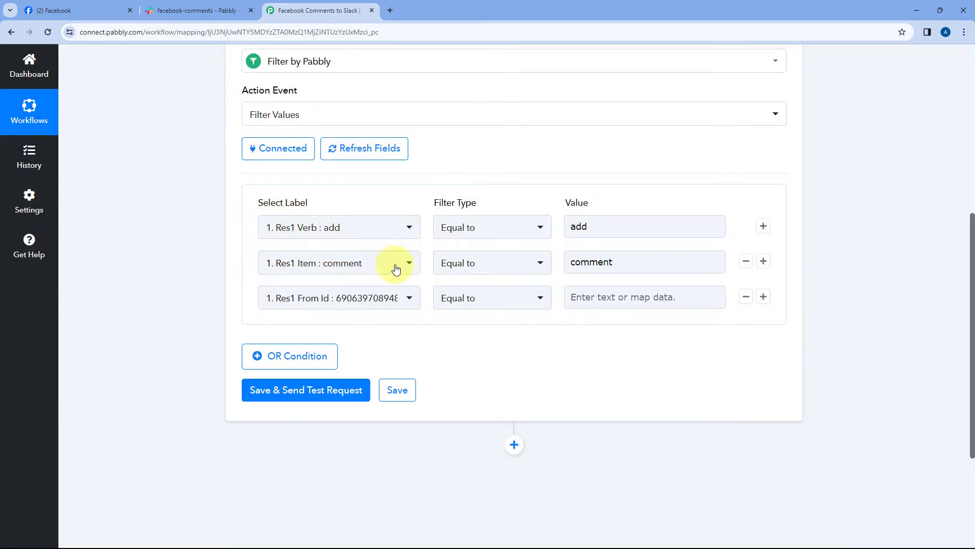
left_click(381, 296)
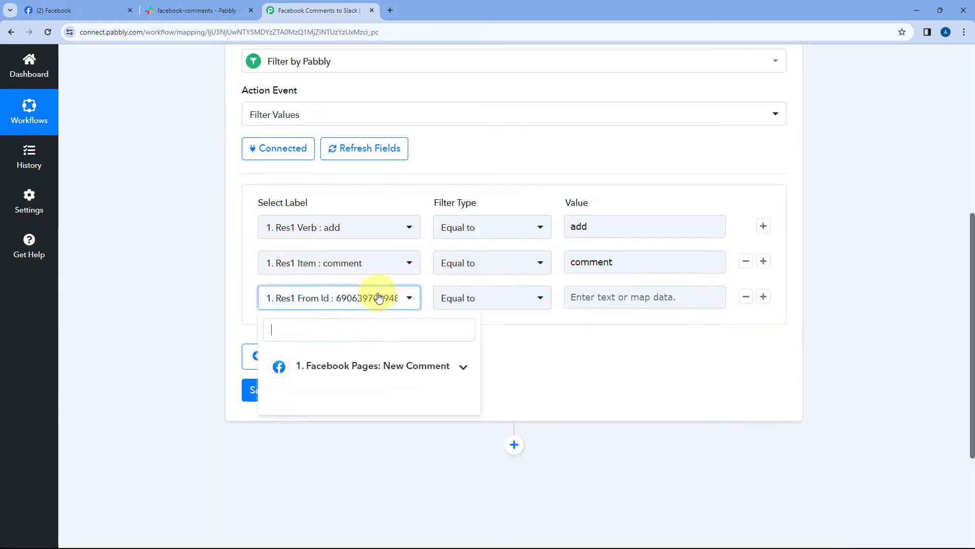
scroll(404, 232, "down", 3)
left_click(405, 232)
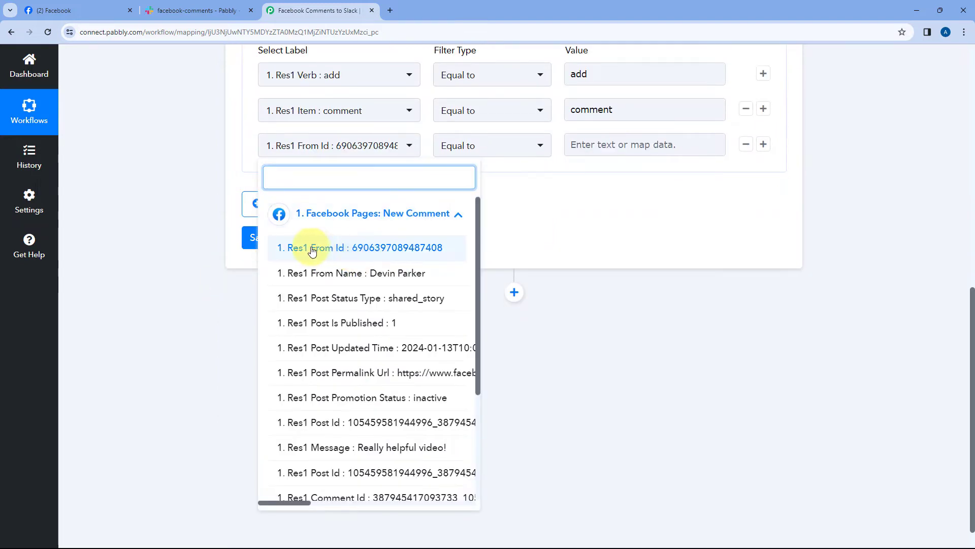
left_click(331, 259)
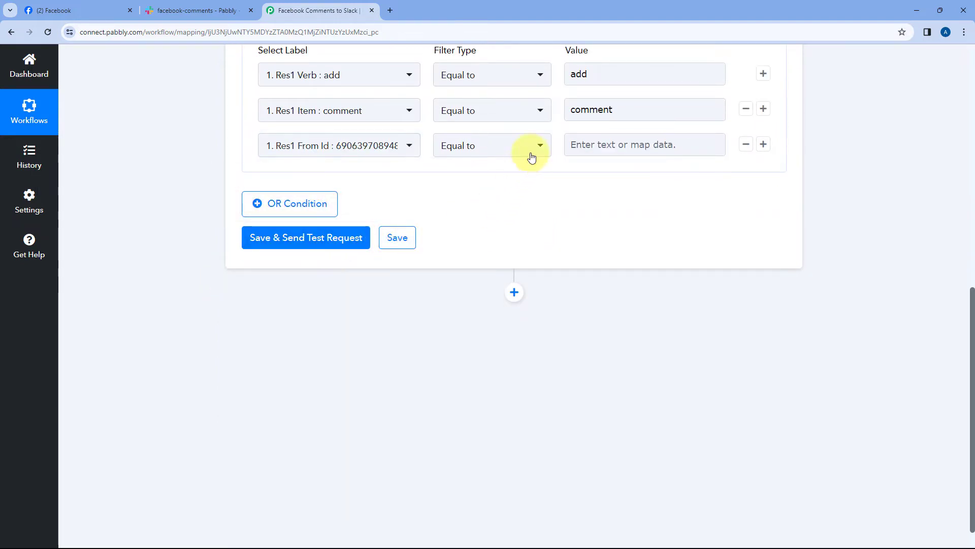
- Set the third condition's filter type to "Does not equal to" and paste the owner's account ID as its value
scroll(529, 156, "up", 2)
left_click(516, 254)
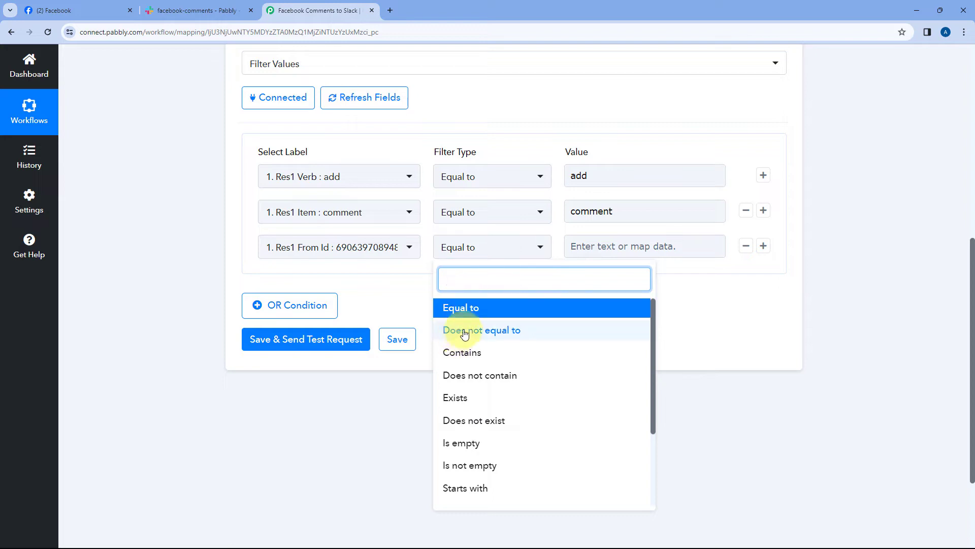
left_click(477, 270)
left_click(589, 247)
right_click(599, 249)
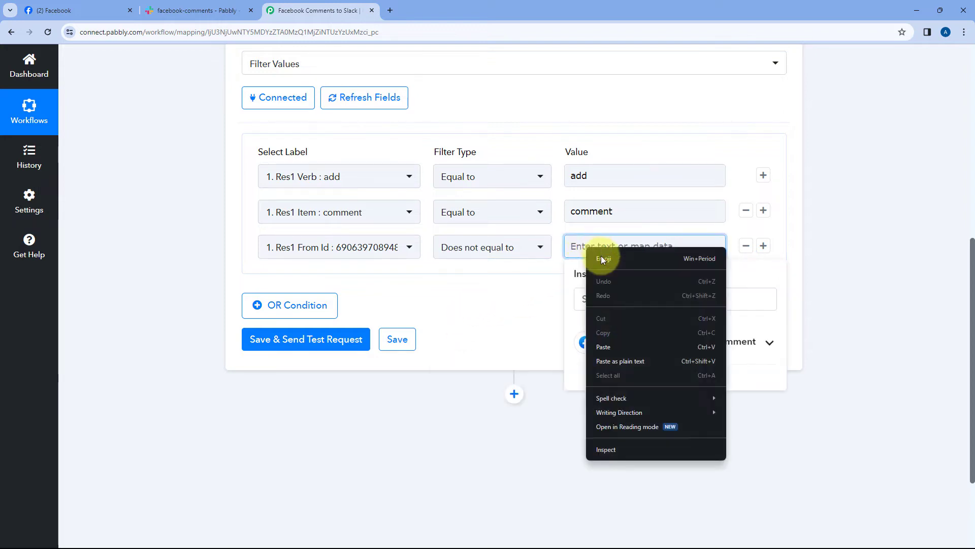
left_click(599, 347)
left_click(512, 282)
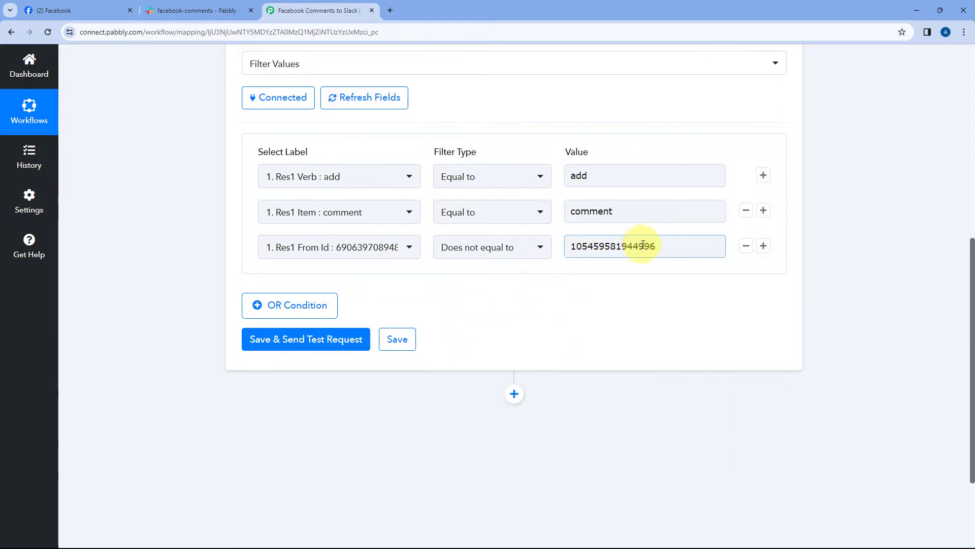
- Save the filter step, send a test request and check the message in its response
left_click(510, 112)
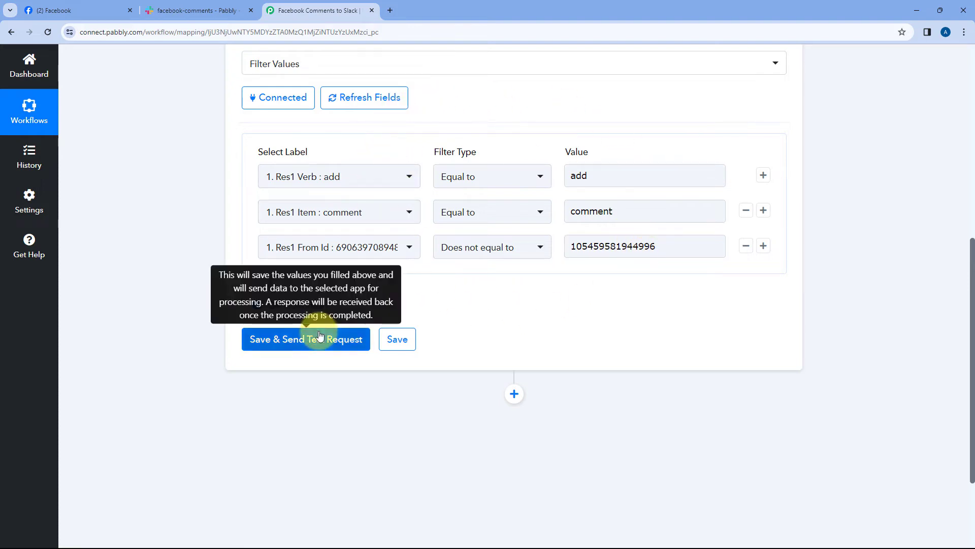
left_click(362, 339)
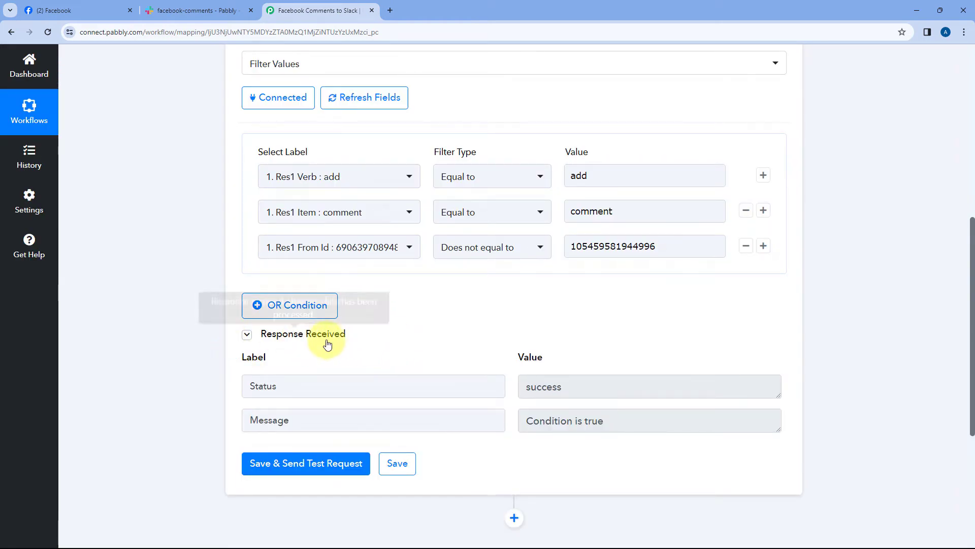
left_click_drag(642, 424, 518, 418)
left_click(505, 353)
- Review the three filter conditions and the Facebook Pages trigger they apply to
scroll(505, 353, "up", 1)
scroll(473, 189, "up", 7)
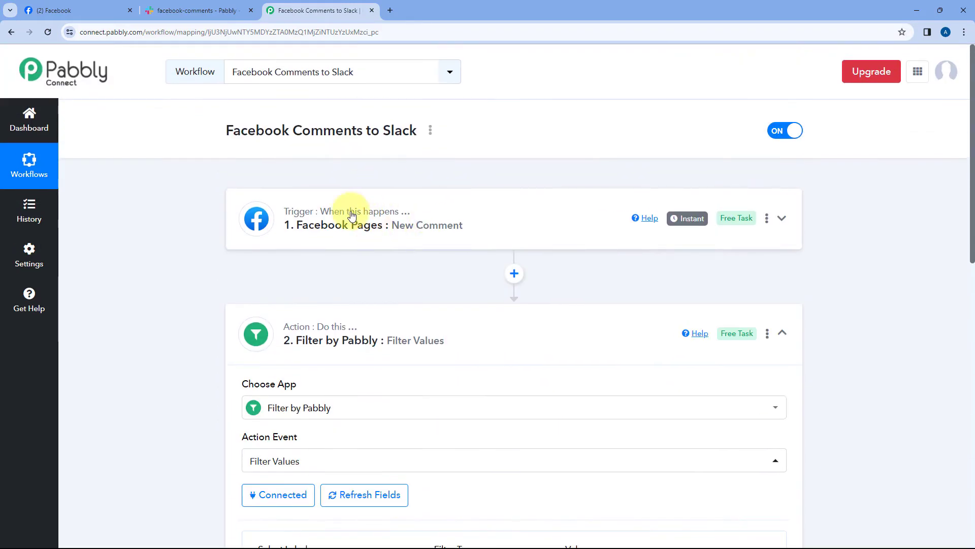
scroll(481, 219, "down", 8)
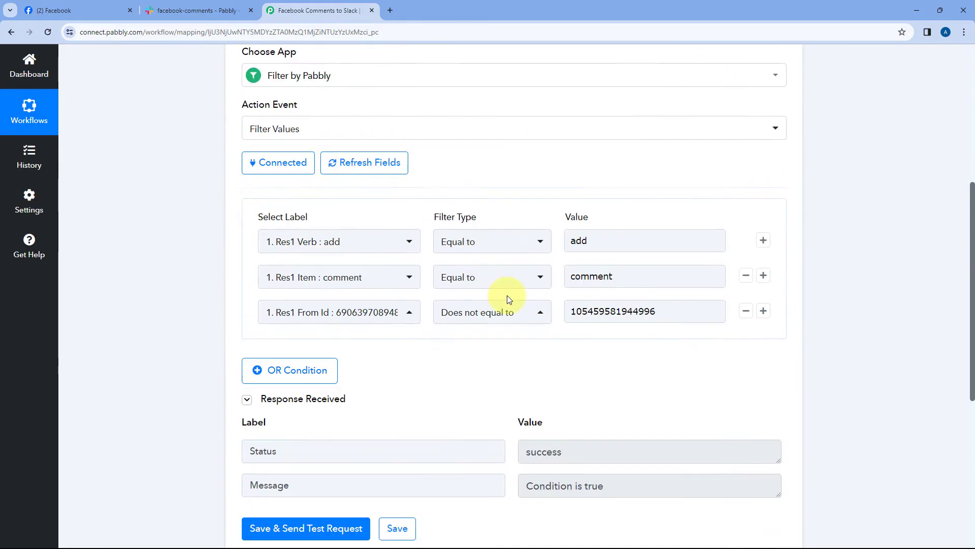
left_click(605, 198)
left_click(564, 239)
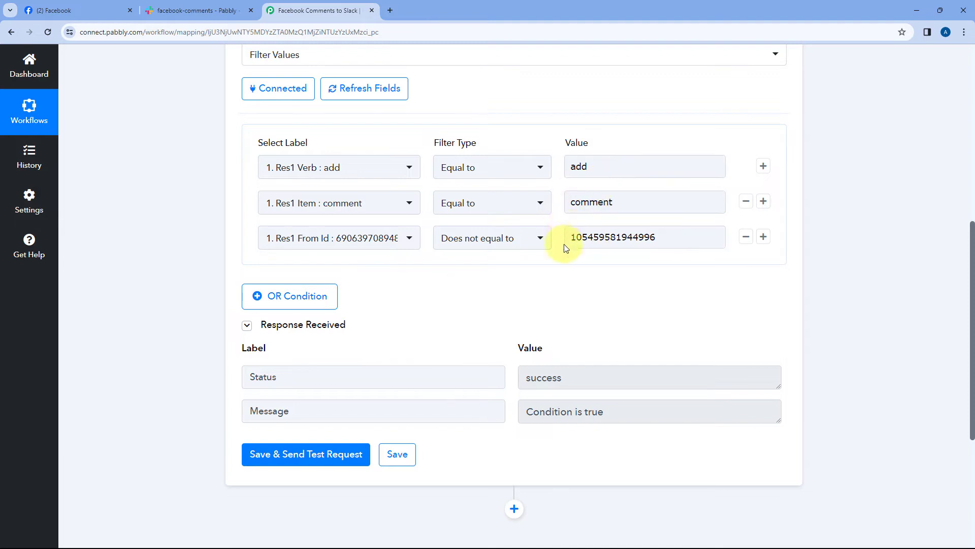
left_click(631, 266)
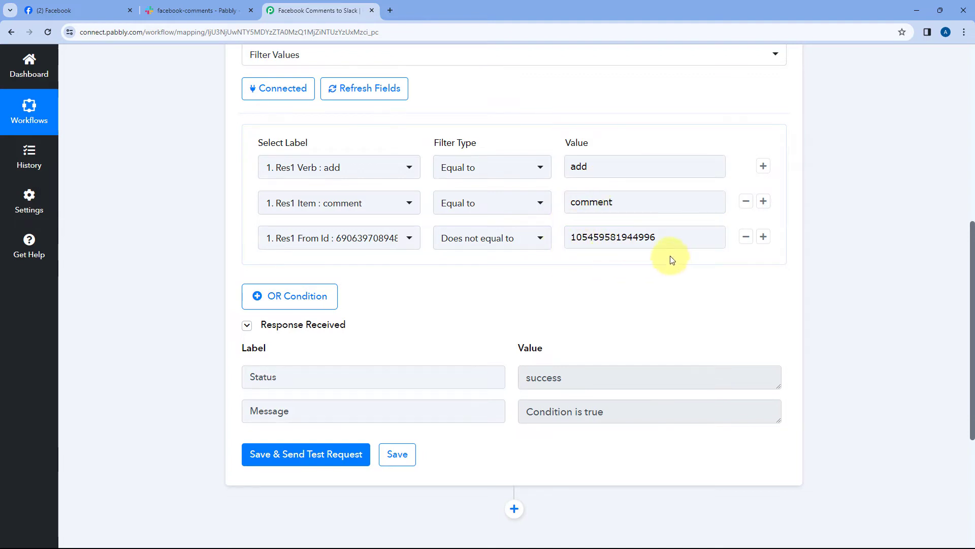
scroll(578, 273, "down", 3)
scroll(623, 268, "up", 8)
- Collapse the filter step and look over the Facebook Pages trigger's settings, including its selected page and Important Note
left_click(428, 195)
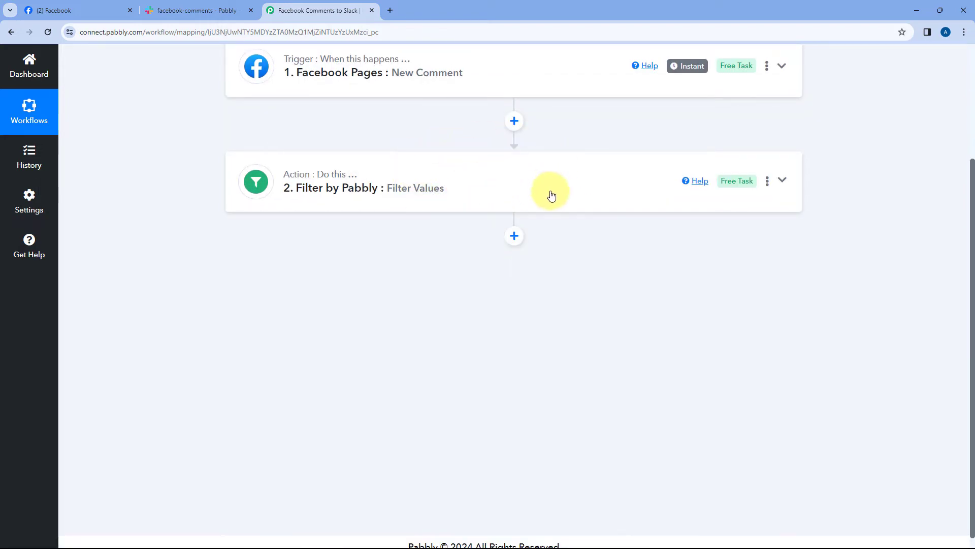
left_click(473, 80)
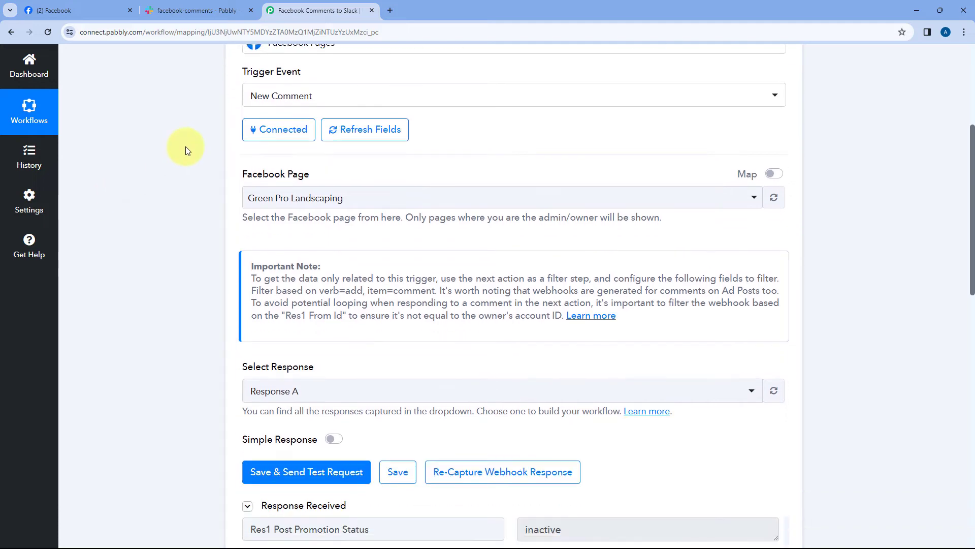
scroll(332, 177, "up", 2)
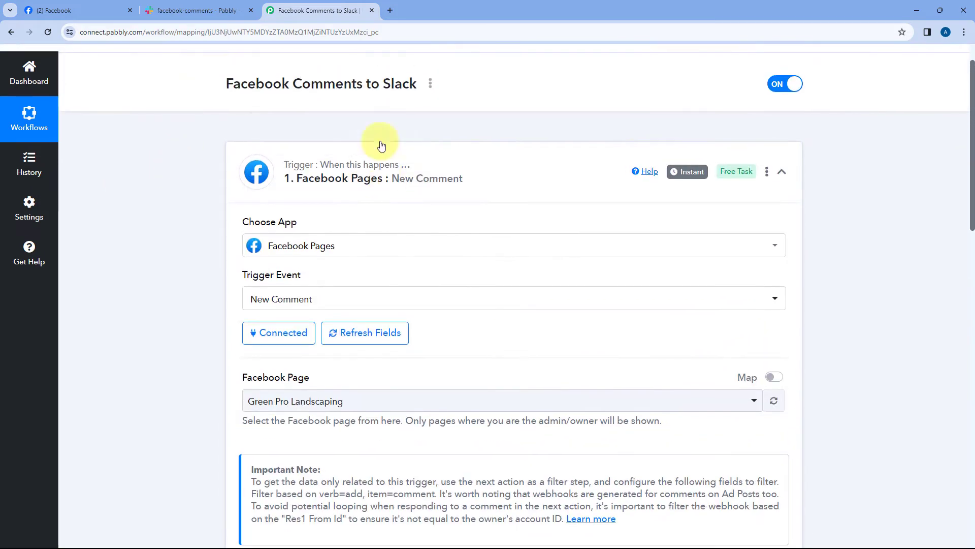
key("ctrl+shift+Tab")
key("ctrl+Tab")
scroll(603, 297, "down", 2)
- Add an action step after the filter and choose Slack as its app
left_click(513, 240)
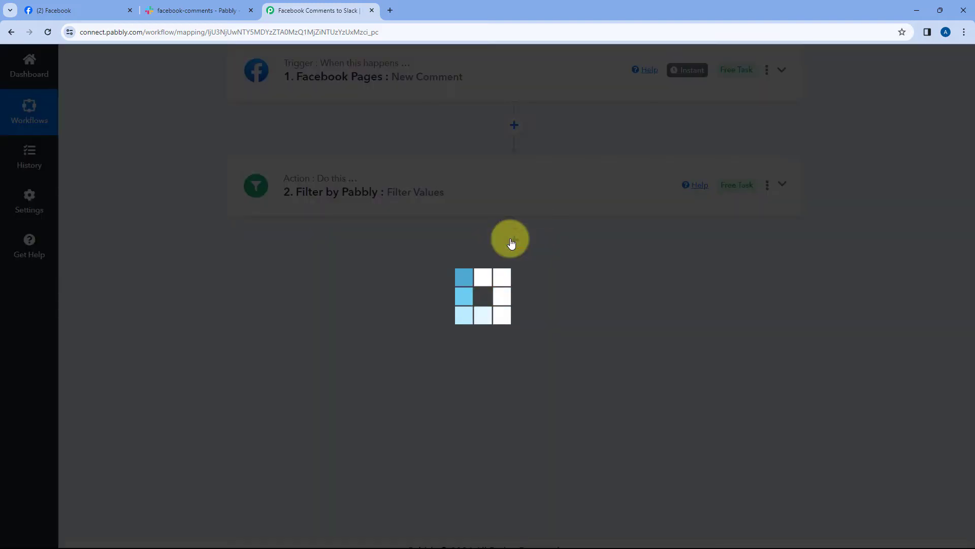
scroll(293, 245, "down", 2)
type("Salc")
key("BackSpace")
key("BackSpace")
key("BackSpace")
type("lack")
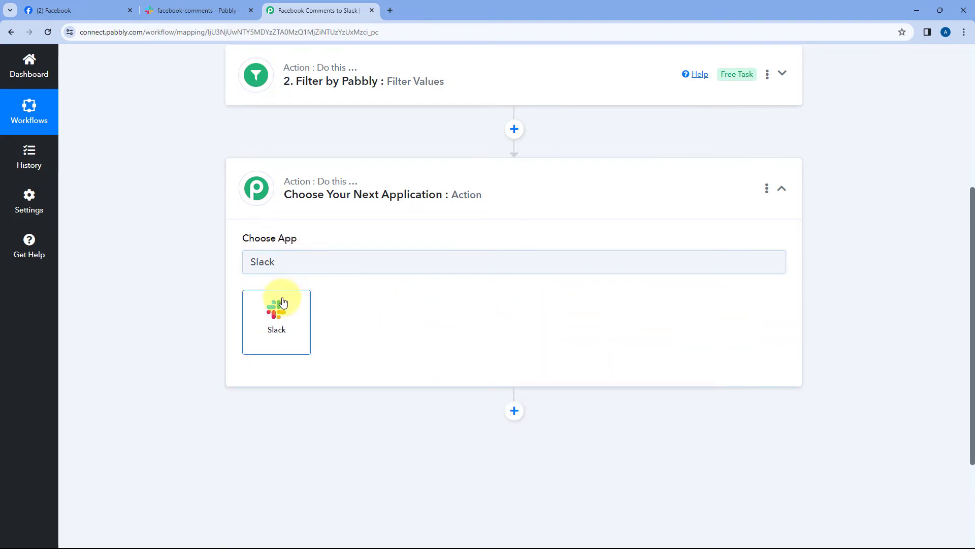
left_click(284, 303)
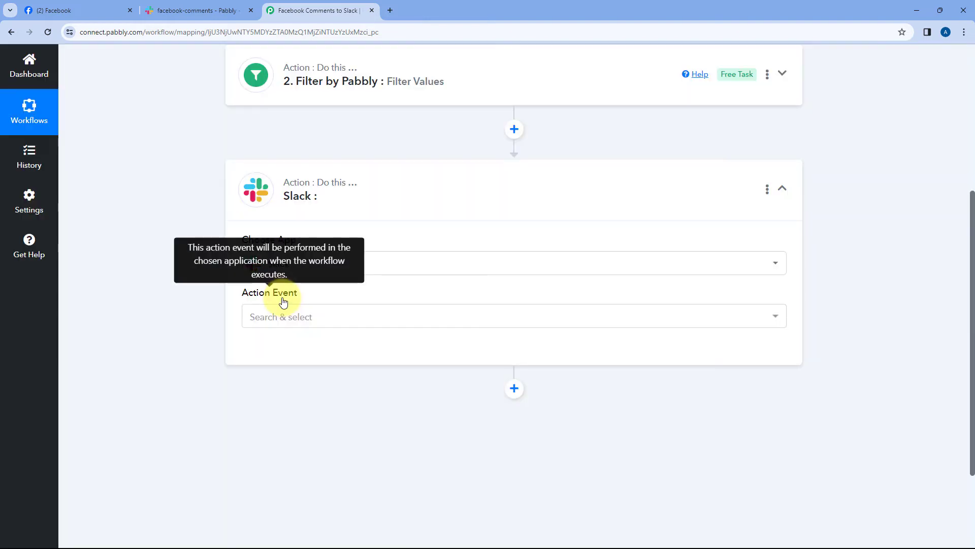
- Set the Slack step's action event to Send Channel Message
left_click(297, 317)
scroll(205, 316, "down", 3)
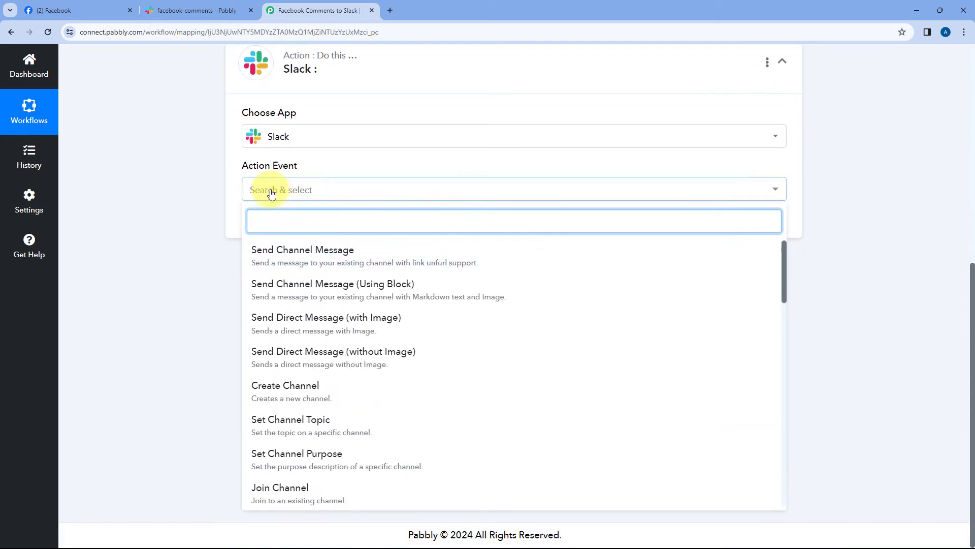
left_click(309, 262)
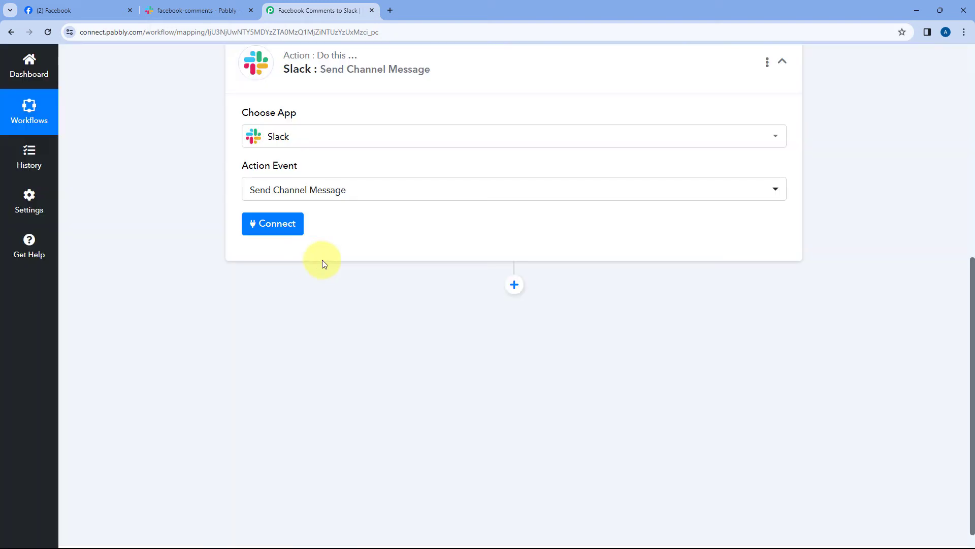
- Start connecting a Slack account to the action step as a new connection
left_click(276, 222)
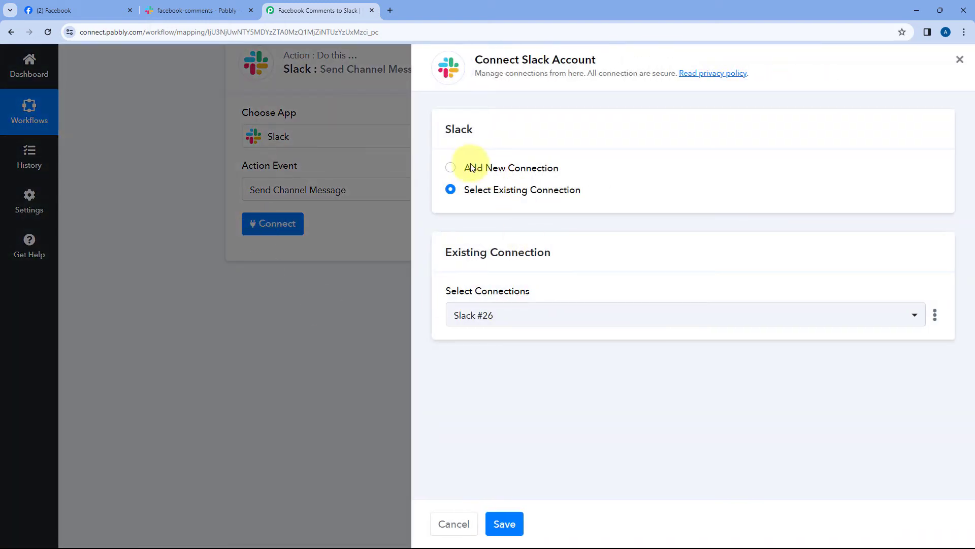
left_click(450, 167)
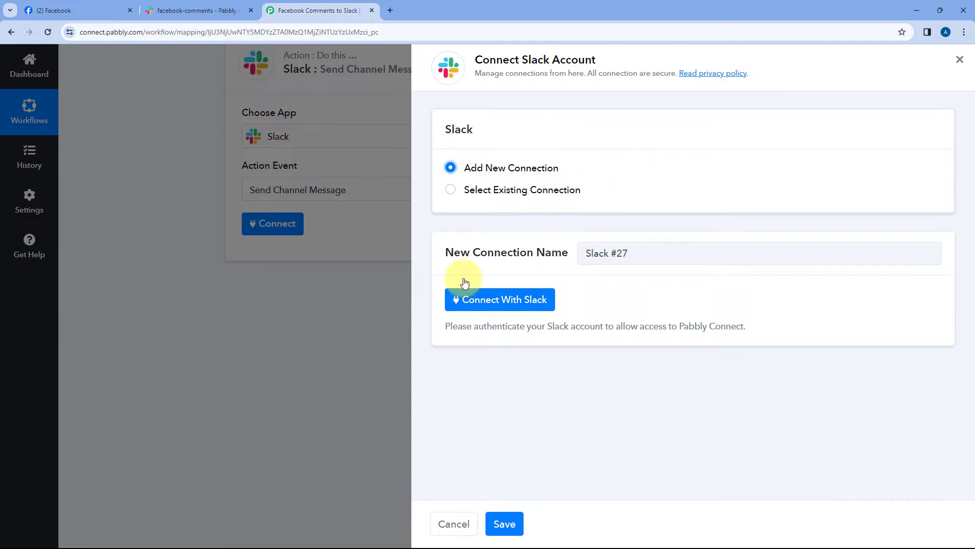
left_click(505, 300)
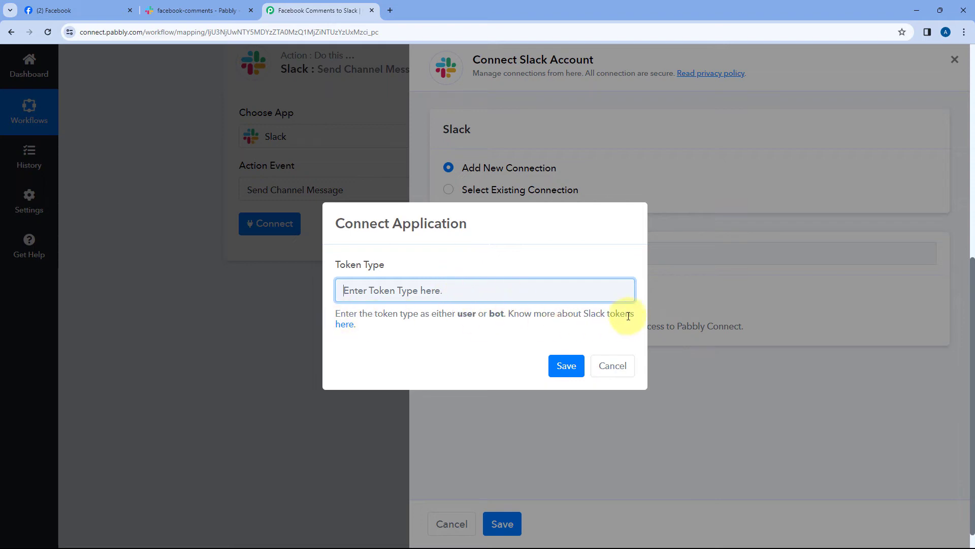
- Open the forum help thread on Slack tokens and review the permissions listed for the user and bot token types
left_click(350, 326)
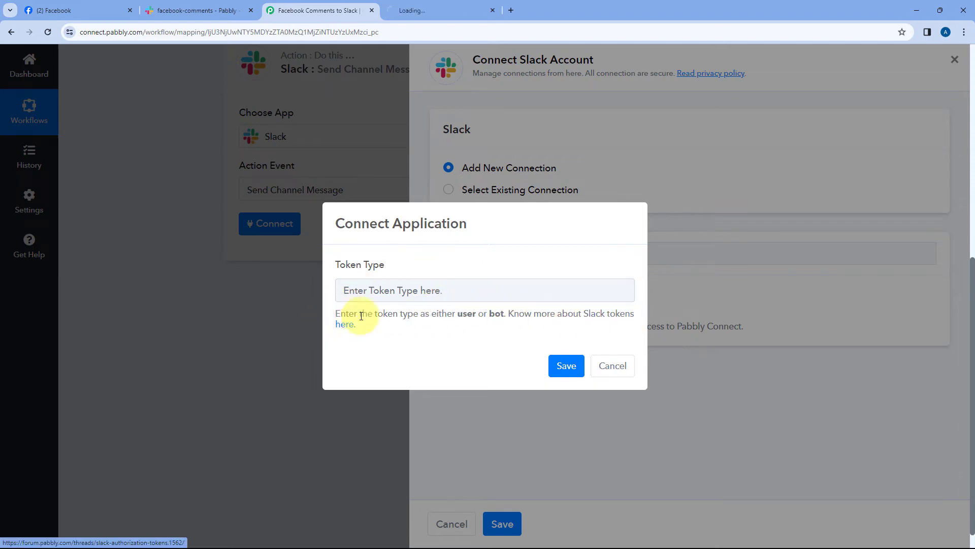
left_click(421, 12)
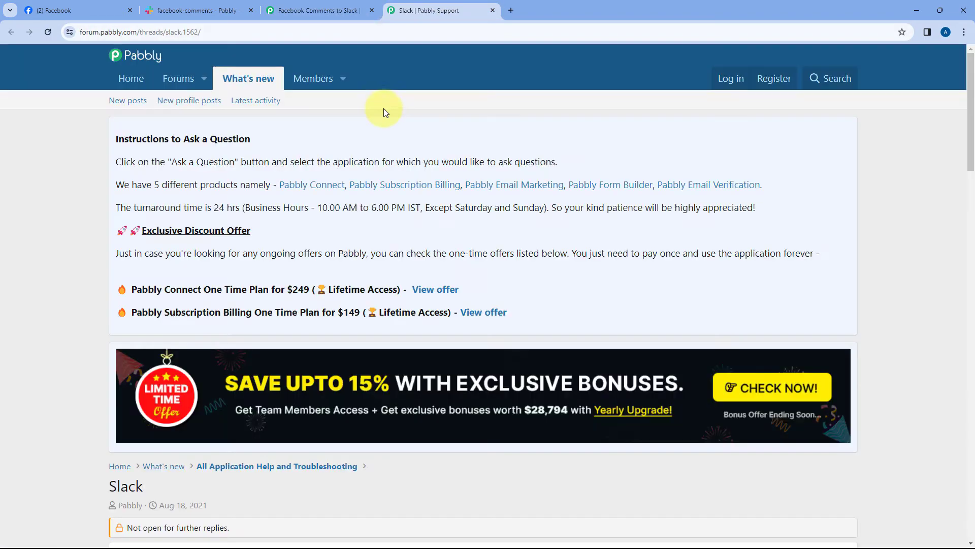
scroll(478, 183, "down", 8)
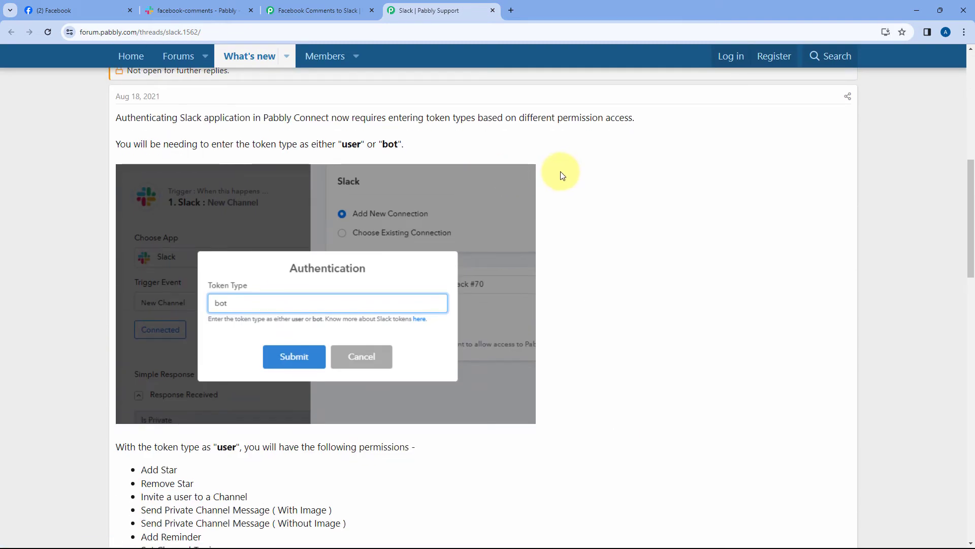
scroll(560, 175, "down", 5)
scroll(513, 212, "down", 9)
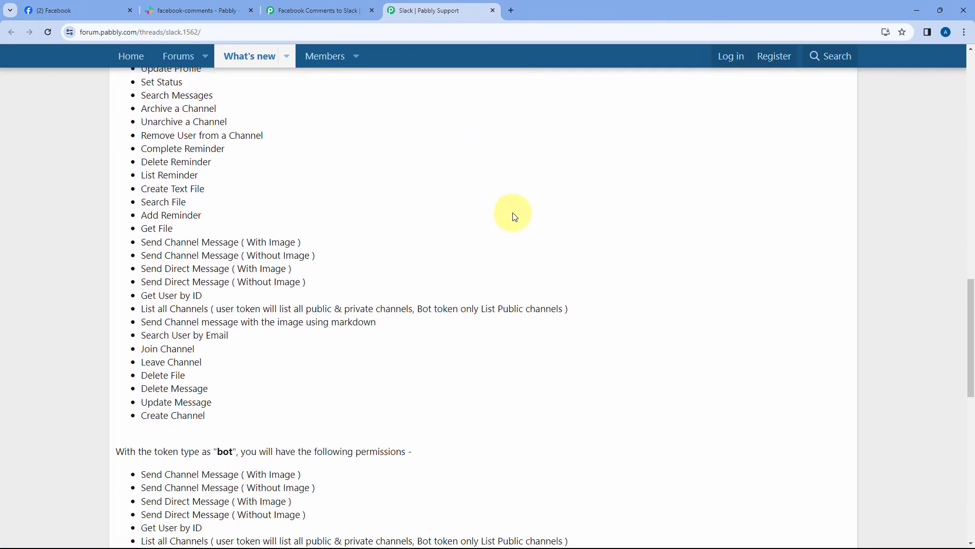
scroll(514, 215, "down", 3)
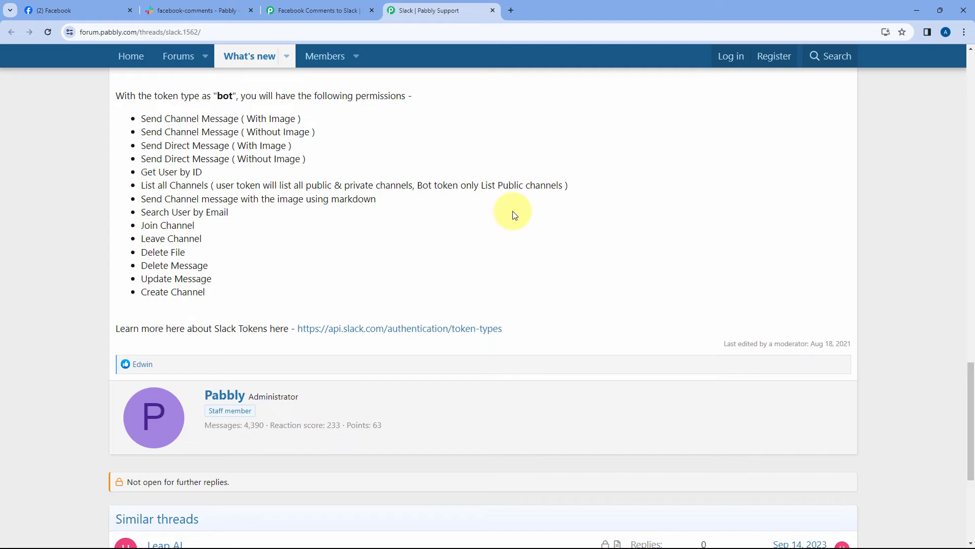
scroll(513, 213, "up", 16)
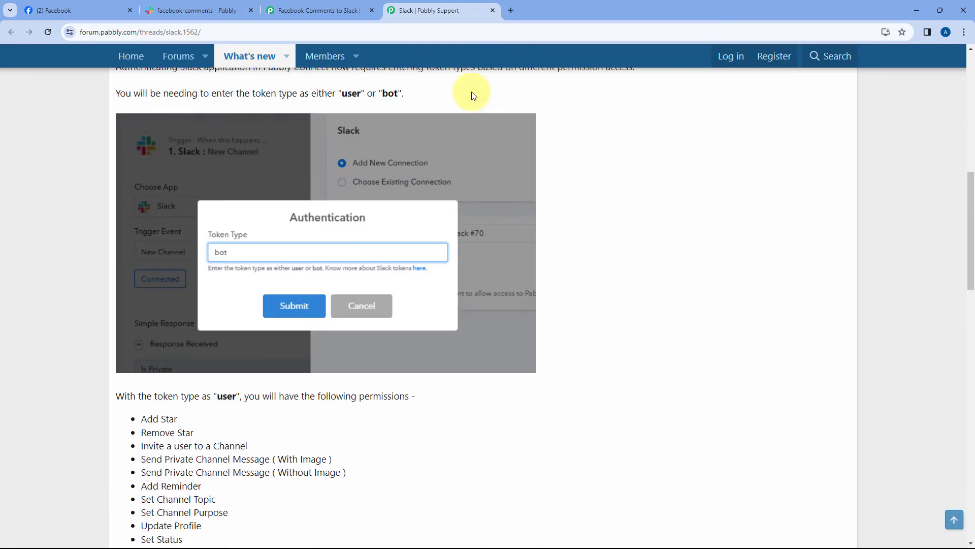
- Return to the workflow, submit bot as the Slack token type and authorize Pabbly Connect to access the Pabbly workspace
left_click(343, 10)
left_click(405, 293)
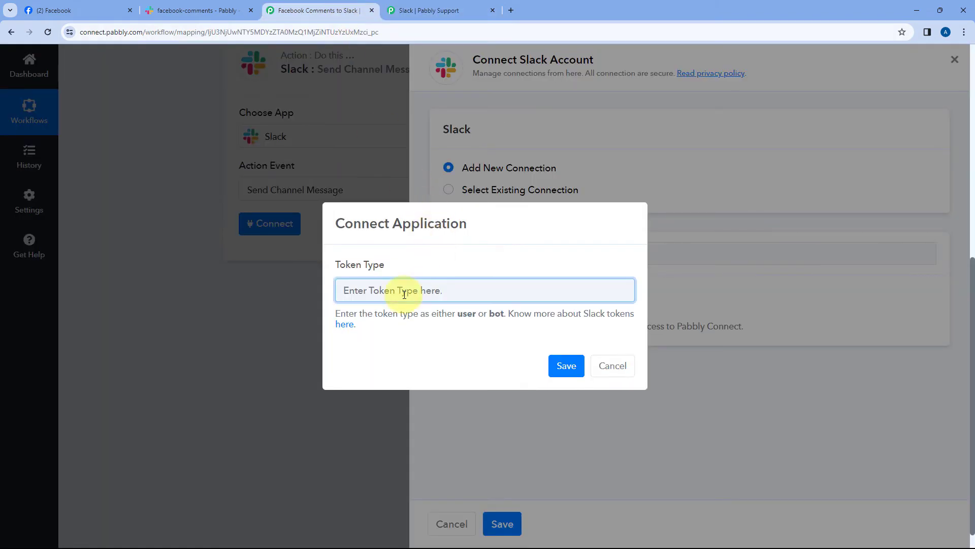
type("bot")
left_click(564, 365)
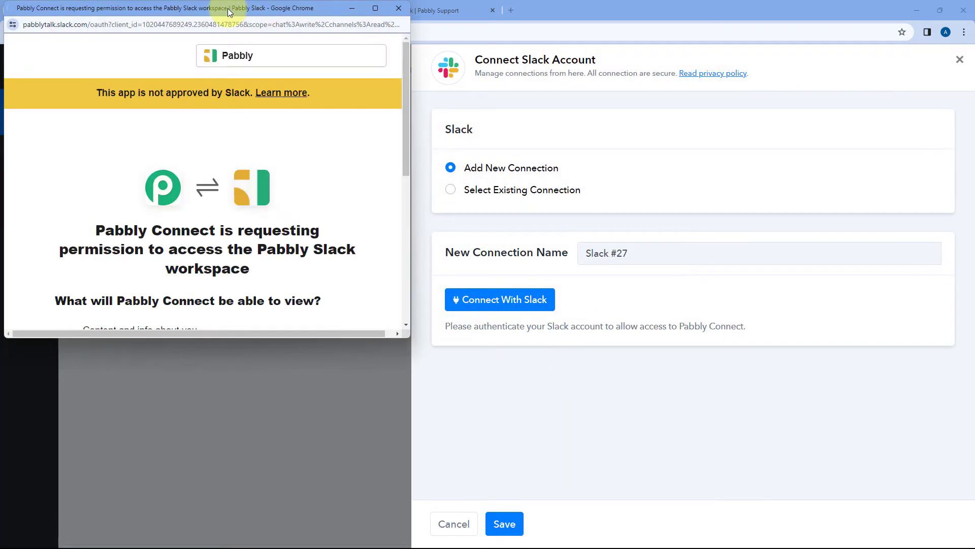
left_click_drag(229, 11, 226, 45)
left_click(201, 10)
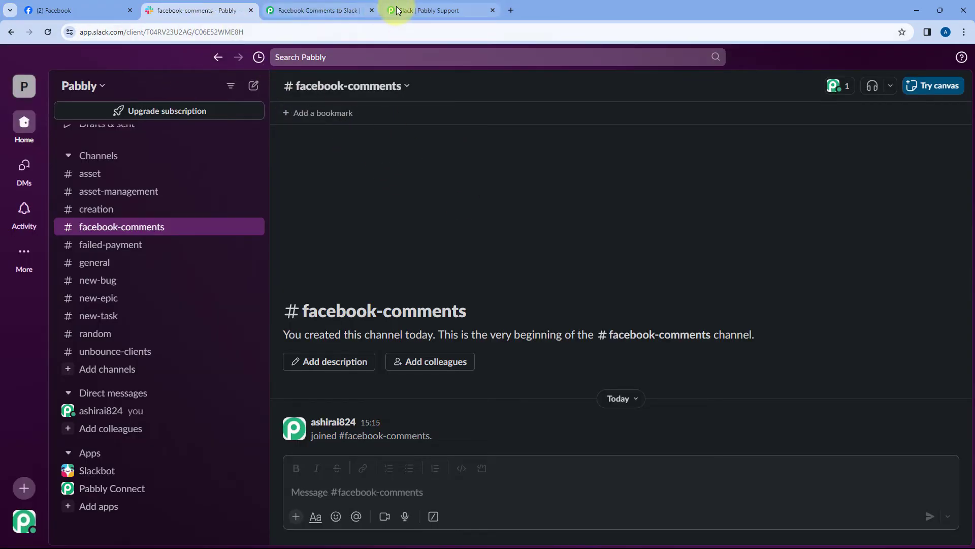
left_click(337, 7)
- Check the target channel's name in Slack and select facebook-comments as the channel for the message
scroll(248, 199, "down", 5)
scroll(249, 199, "down", 2)
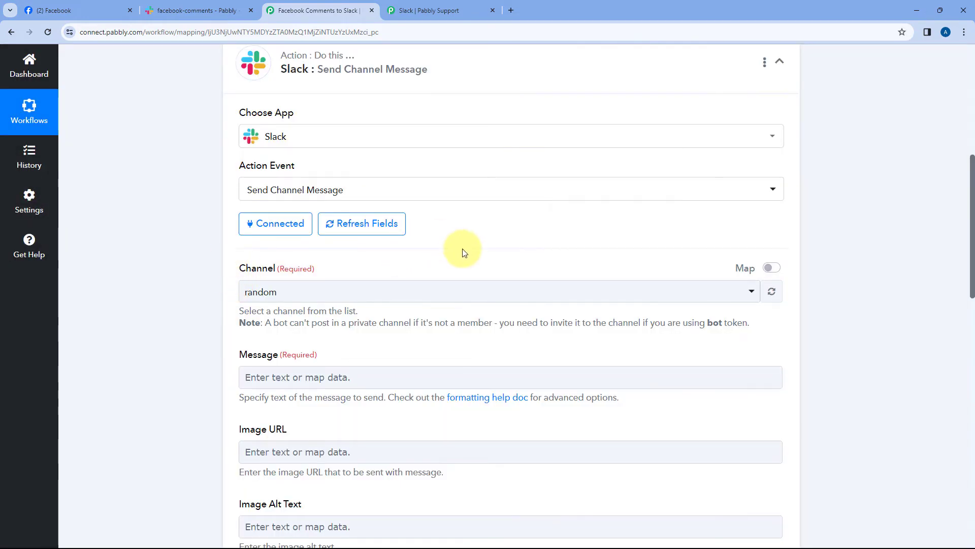
scroll(465, 246, "down", 2)
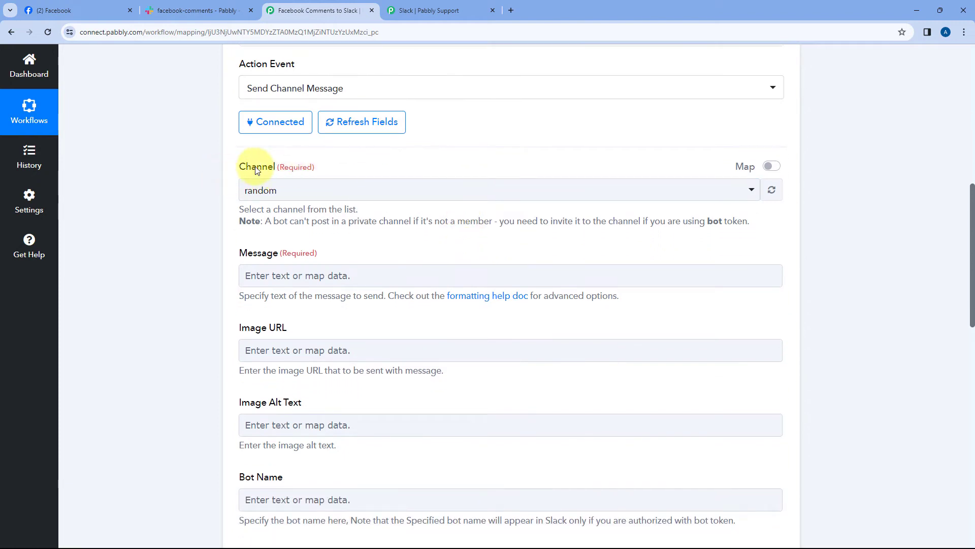
left_click(348, 183)
scroll(238, 187, "down", 3)
scroll(238, 187, "up", 1)
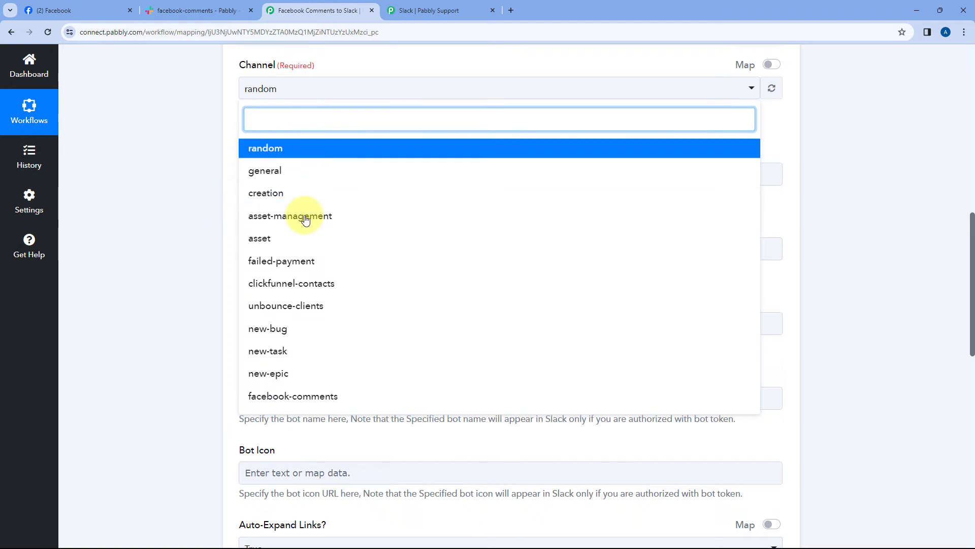
left_click(152, 11)
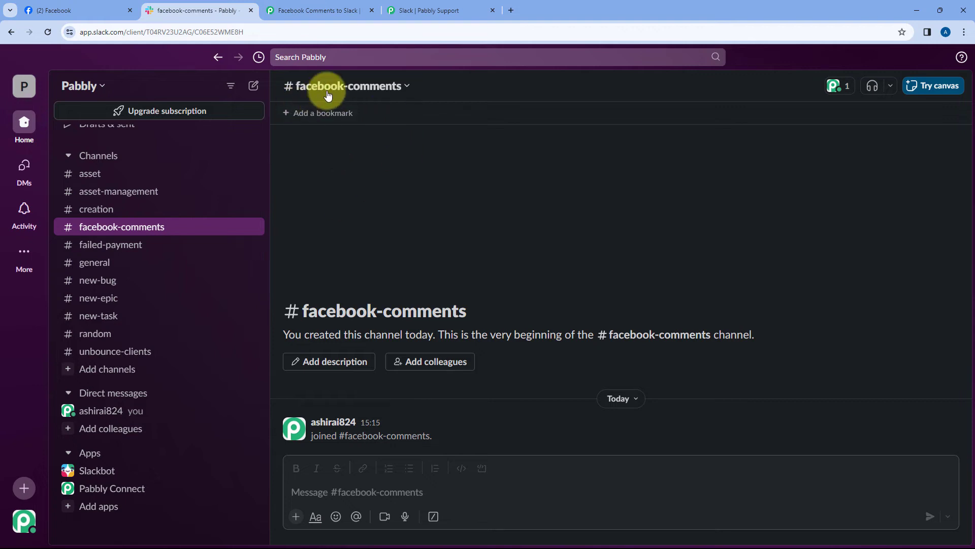
left_click(315, 10)
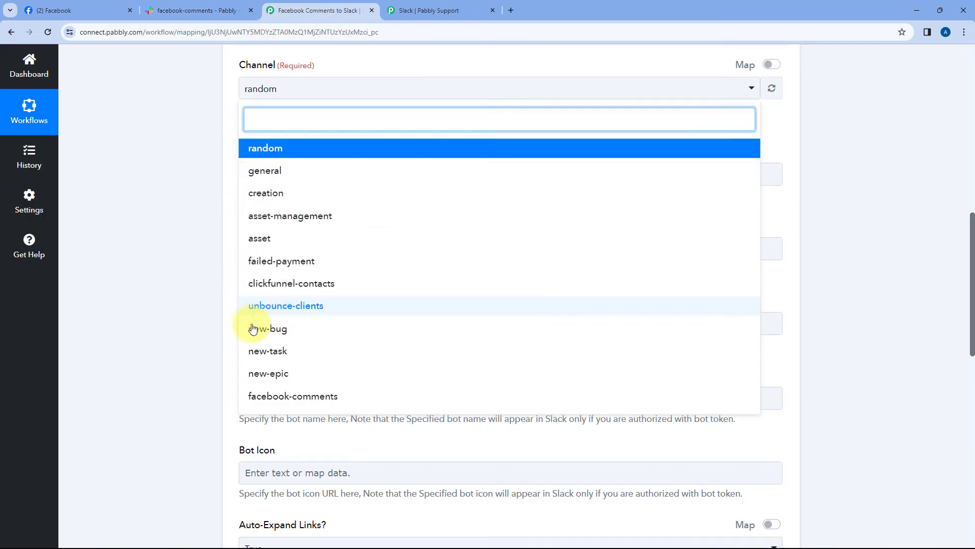
left_click(283, 397)
scroll(208, 188, "up", 2)
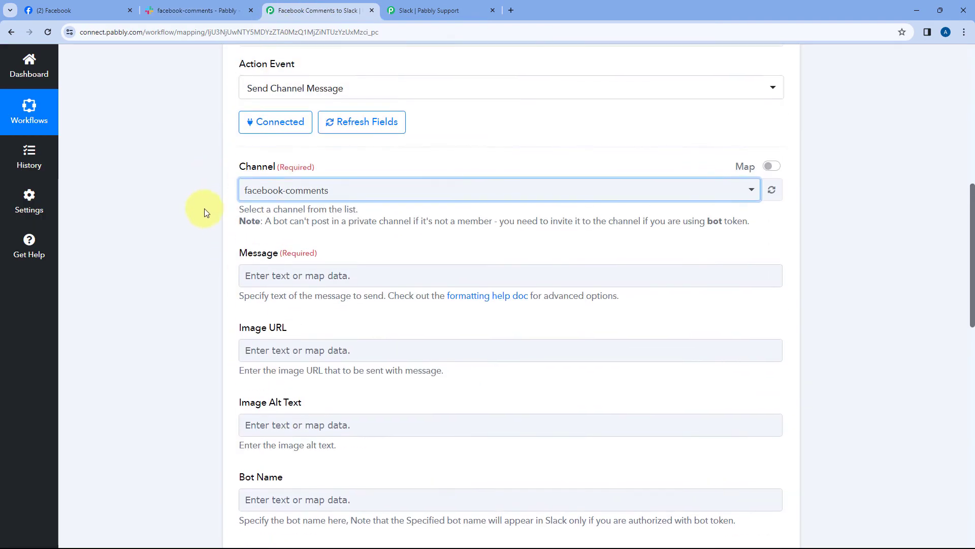
- Begin the message with "Hello," and, on a new line, "We have received a new comment on Facebook.", followed by a blank line
scroll(349, 164, "down", 2)
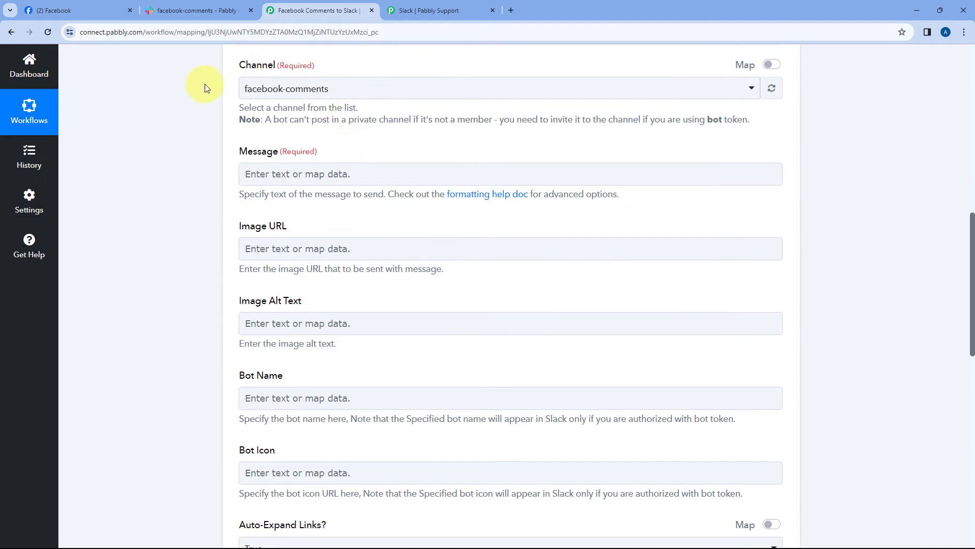
scroll(304, 77, "down", 1)
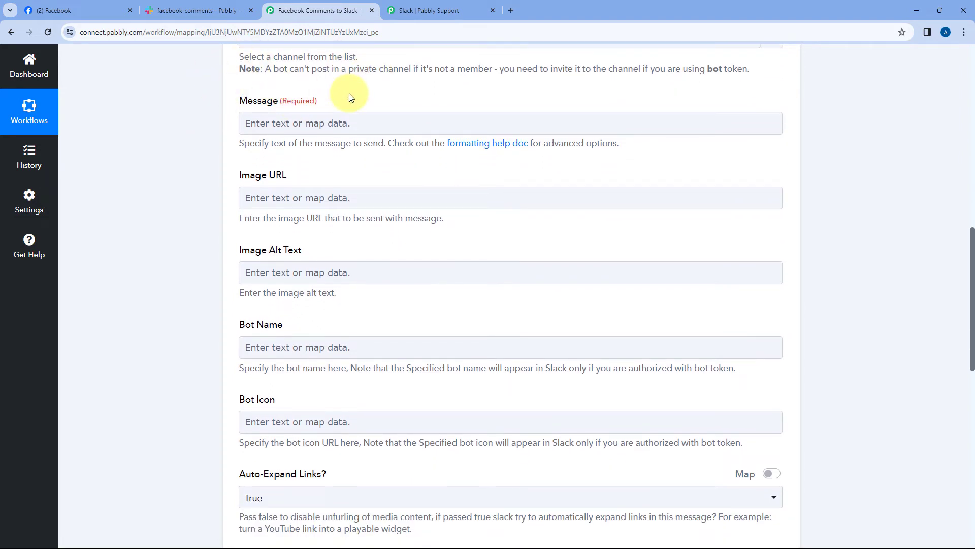
left_click(201, 11)
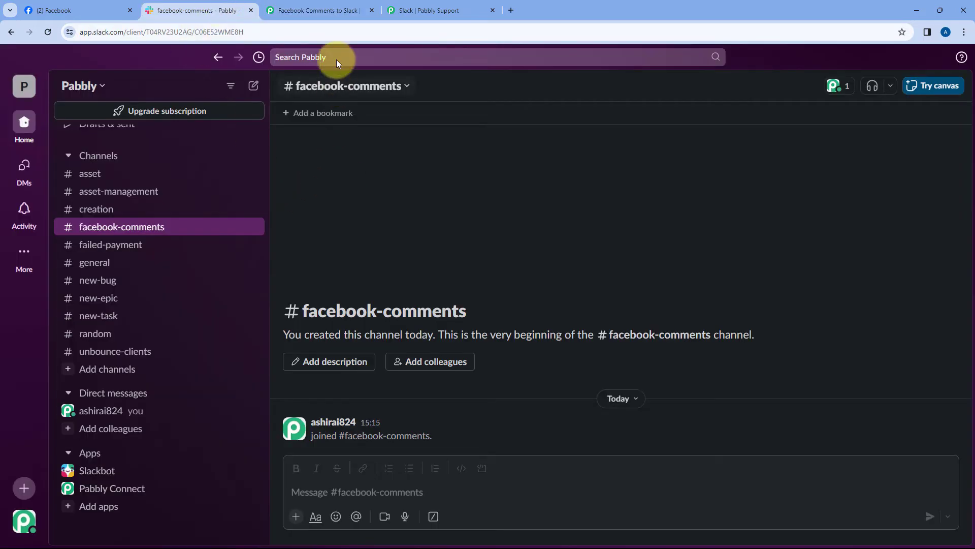
left_click(301, 6)
left_click(303, 129)
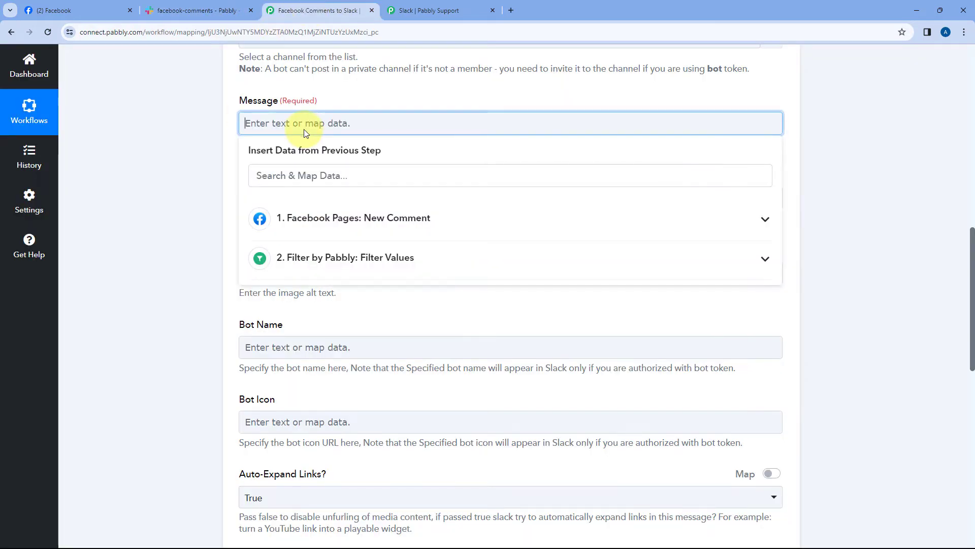
type("Hello,")
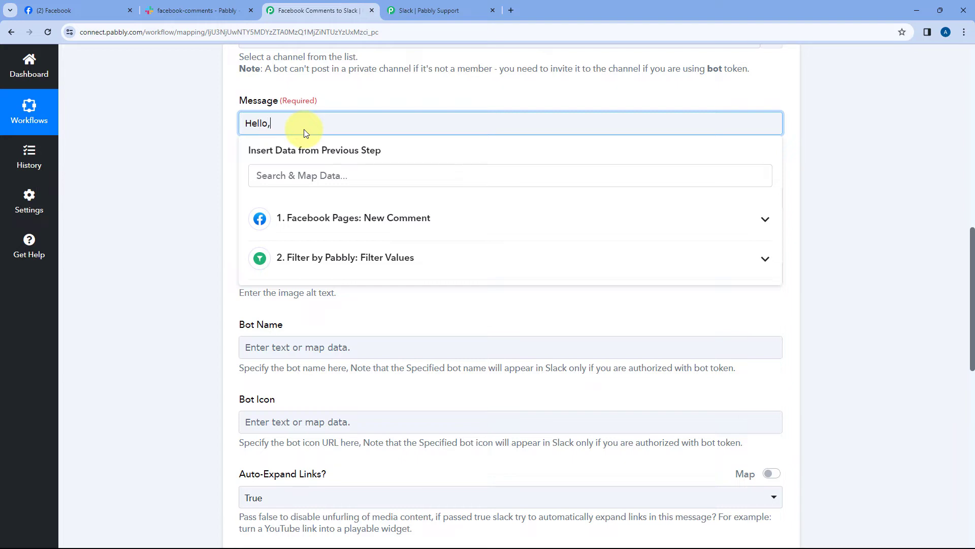
key("Return")
type("We have received a new ")
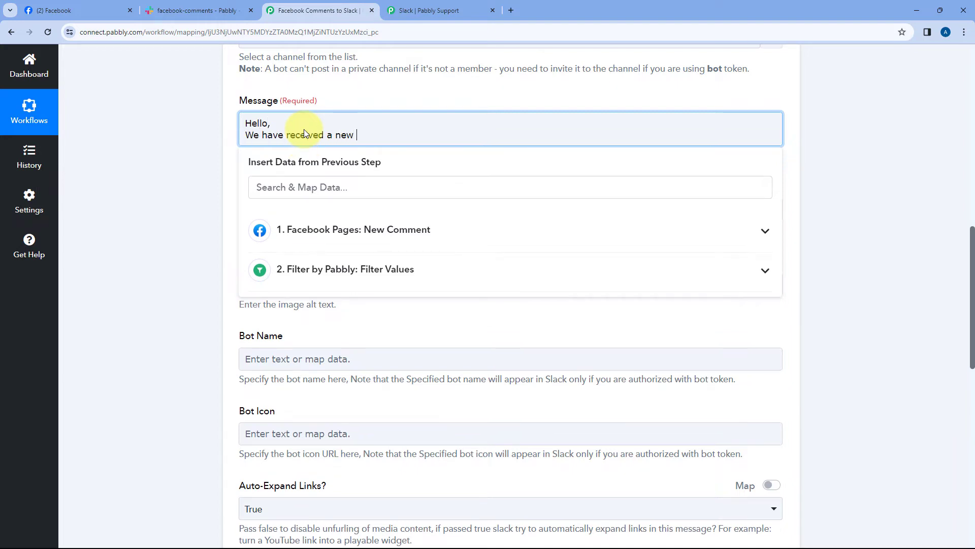
type("comment on Facebook")
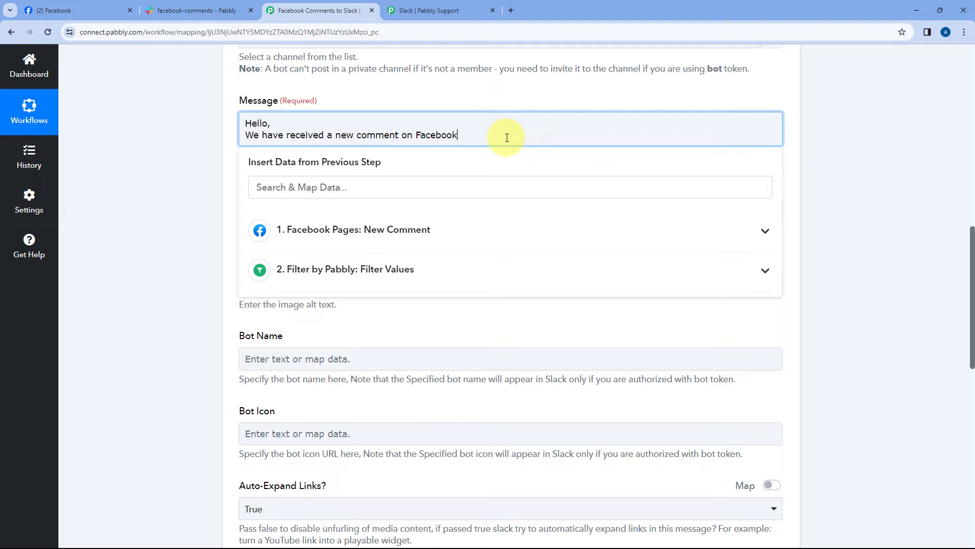
type(".")
key("Return")
key("Return")
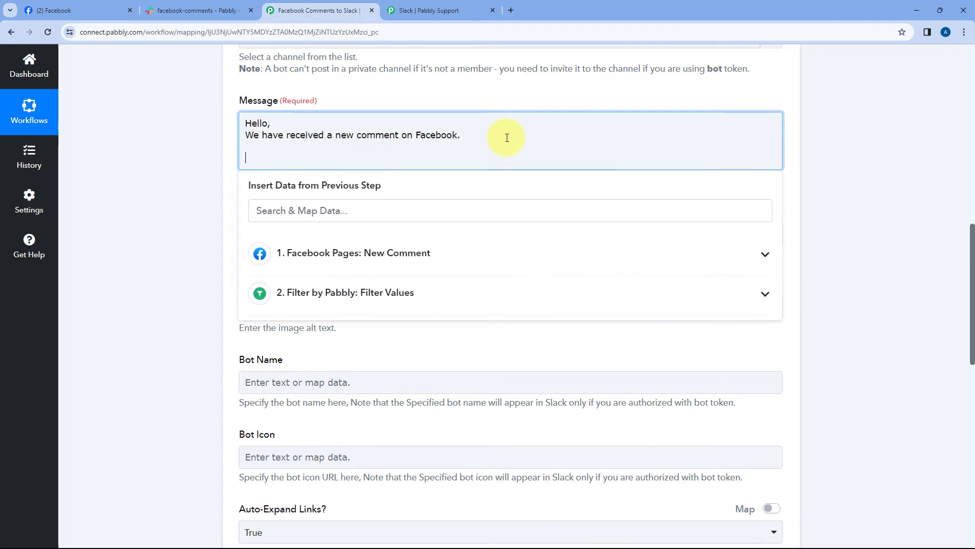
- Add the labels "From Name:", "Comment:" and "Post URL:" to the message on separate lines
type("From N")
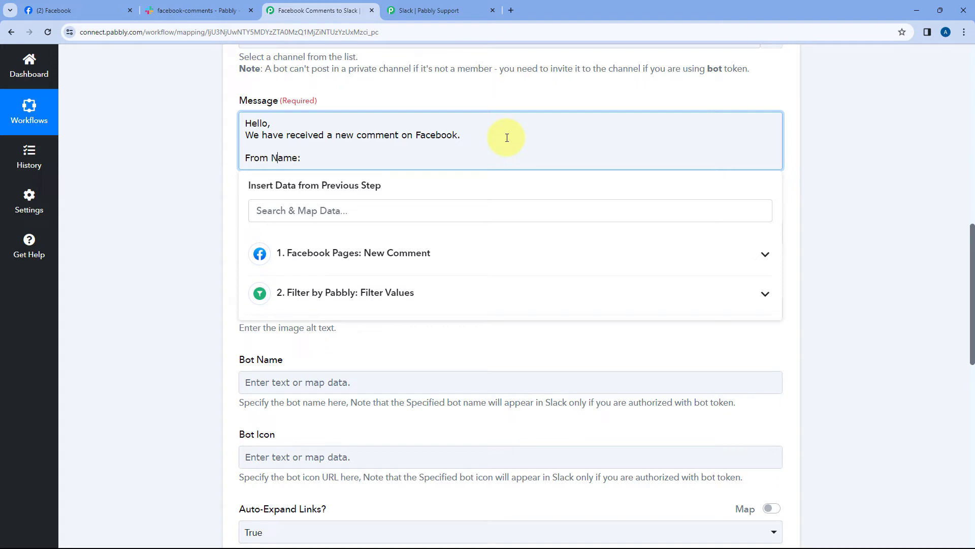
type("ame:")
key("Return")
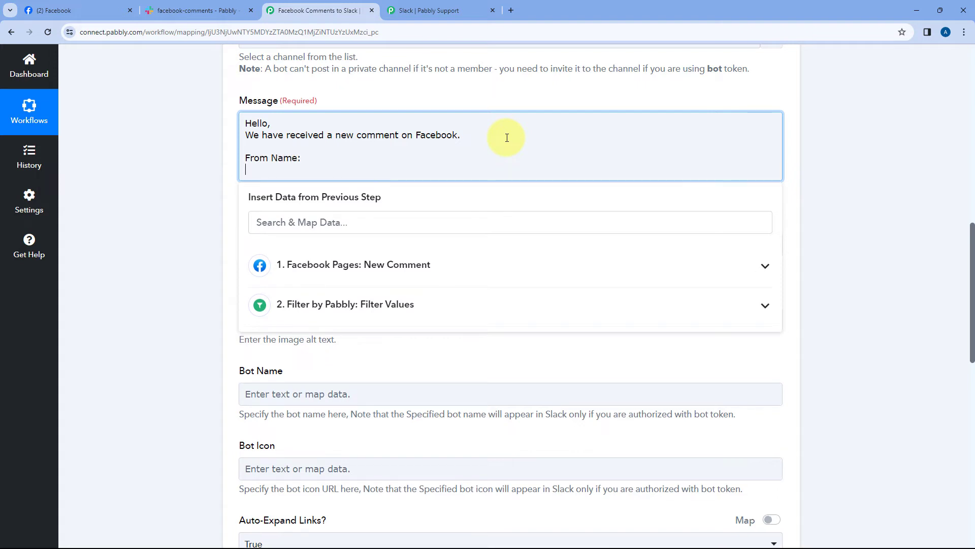
type("Comment")
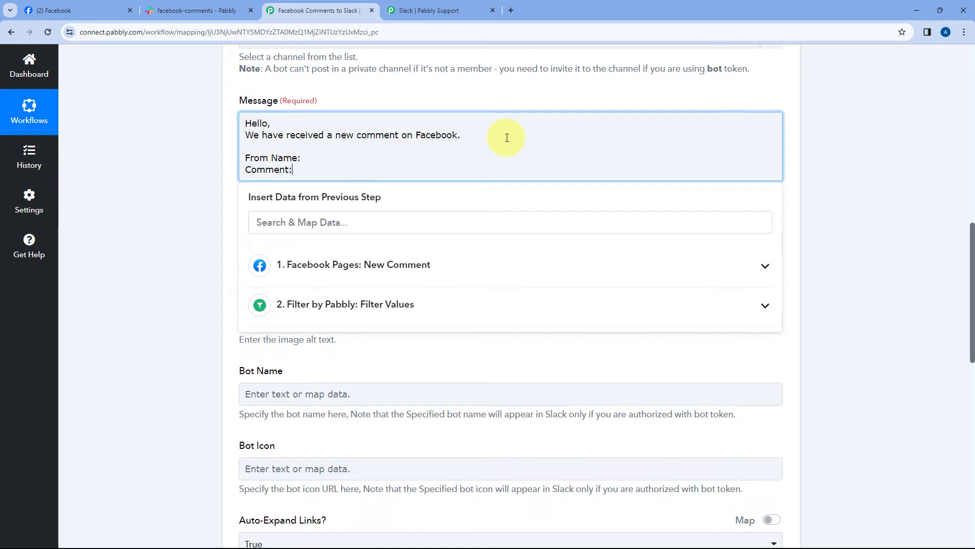
type(":")
key("Return")
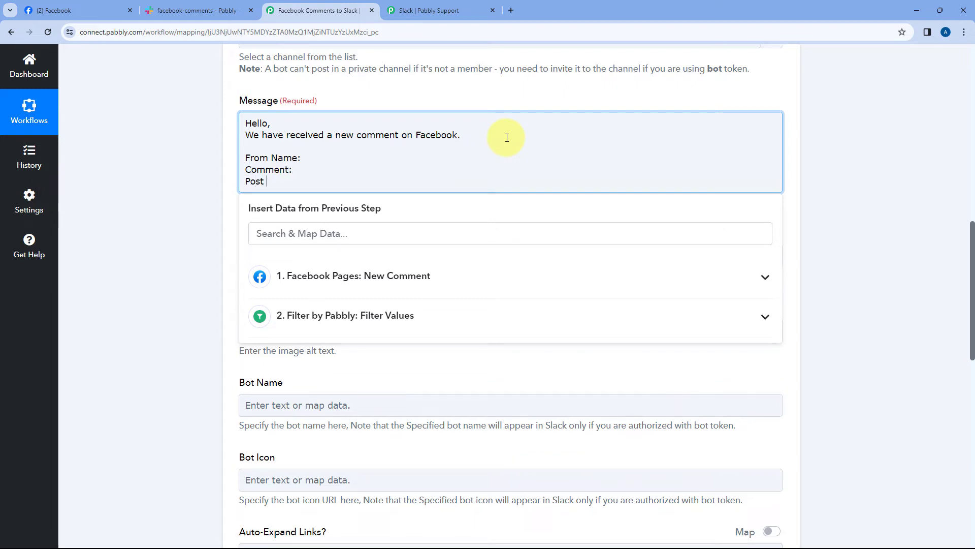
type("Post URL:")
- Review the Facebook Pages trigger's received response for the commenter name, comment message and post permalink URL fields
scroll(204, 178, "up", 3)
scroll(182, 191, "up", 10)
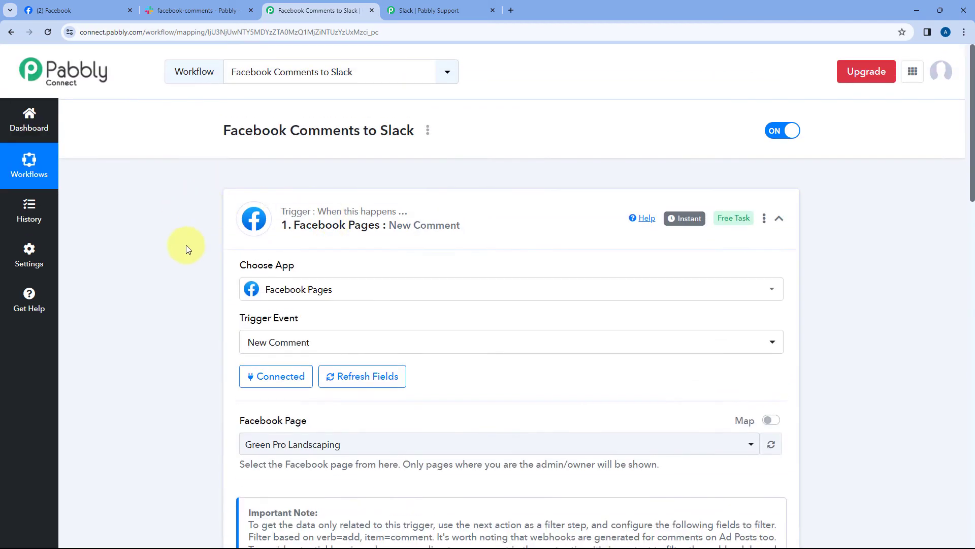
scroll(241, 198, "down", 10)
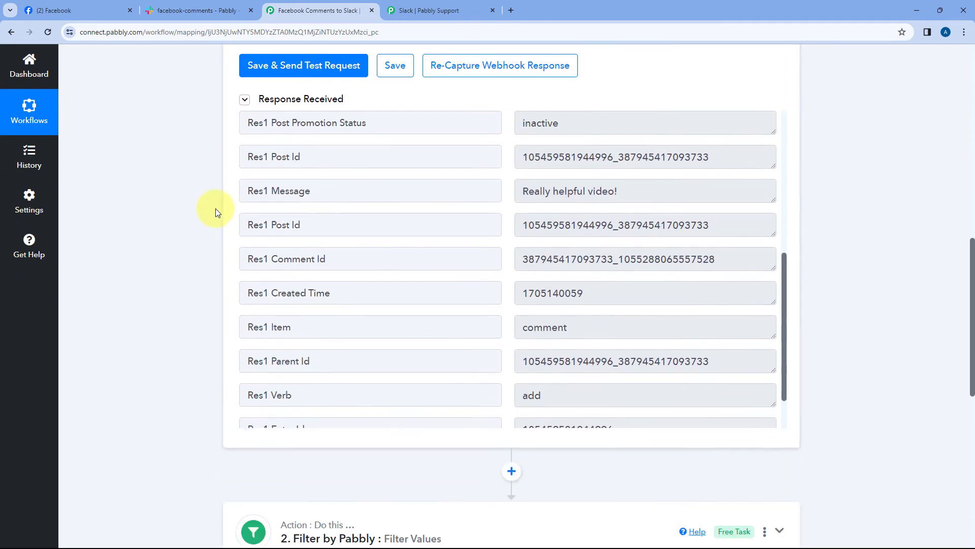
scroll(506, 196, "up", 5)
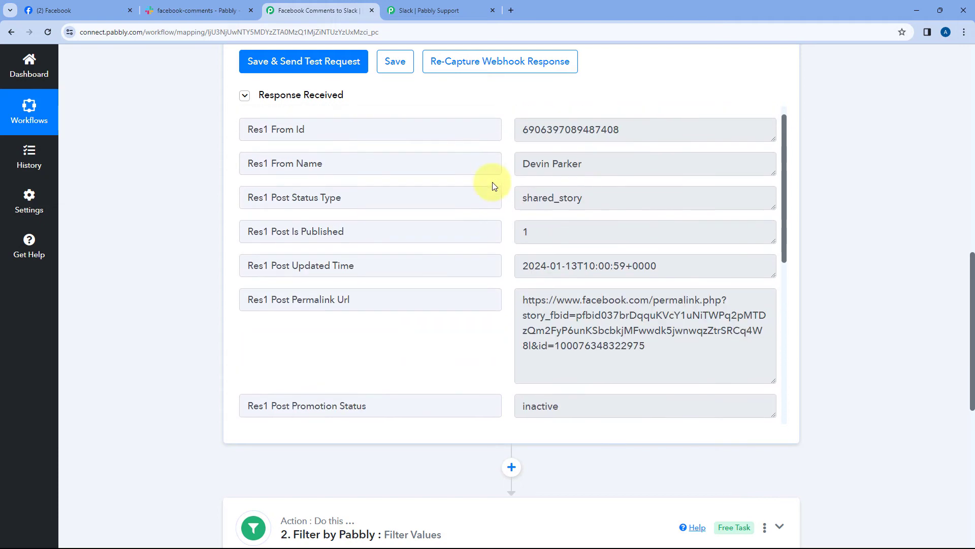
- Examine the captured From Name, Post Permalink Url and Message values in the Facebook Pages trigger's response
left_click_drag(593, 180, 518, 182)
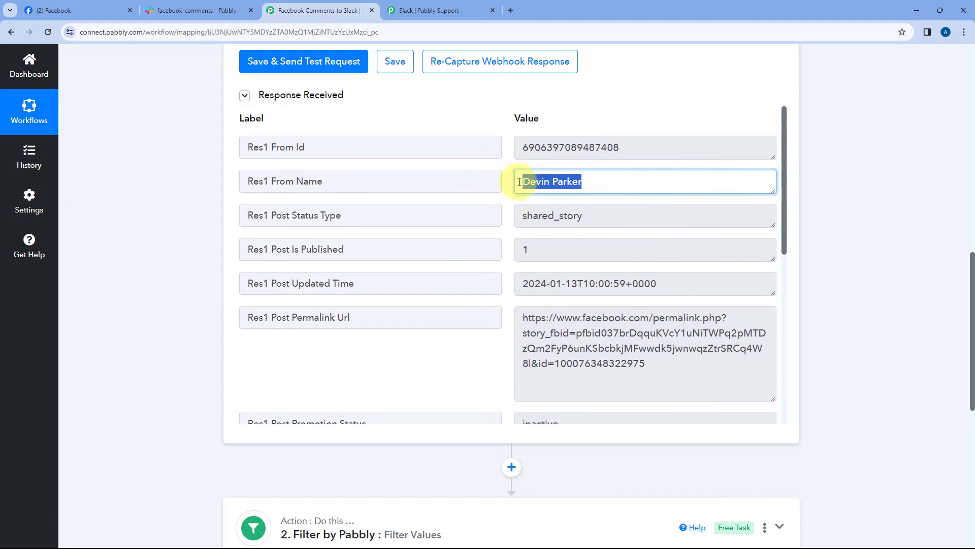
scroll(511, 183, "down", 2)
left_click_drag(646, 262, 486, 206)
scroll(626, 258, "down", 3)
left_click_drag(620, 237, 509, 238)
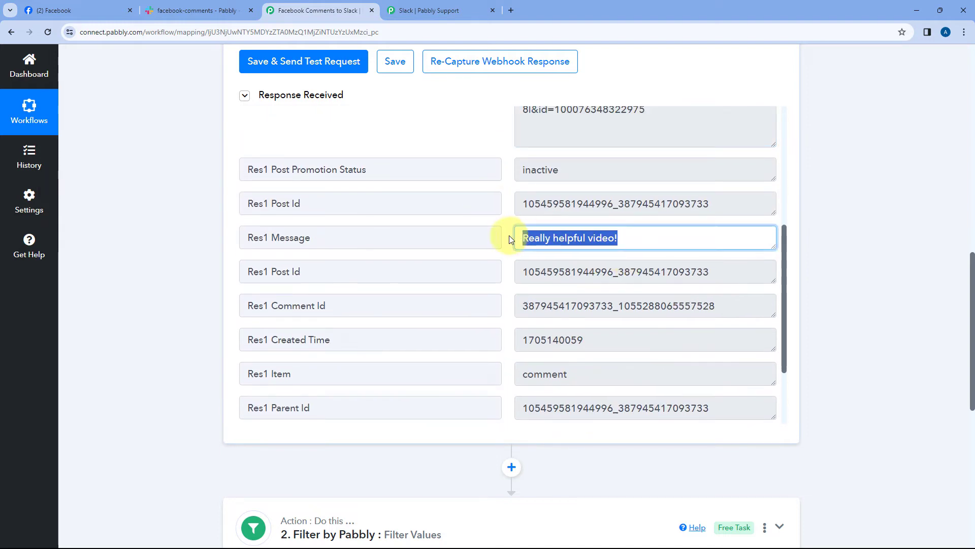
scroll(224, 228, "down", 8)
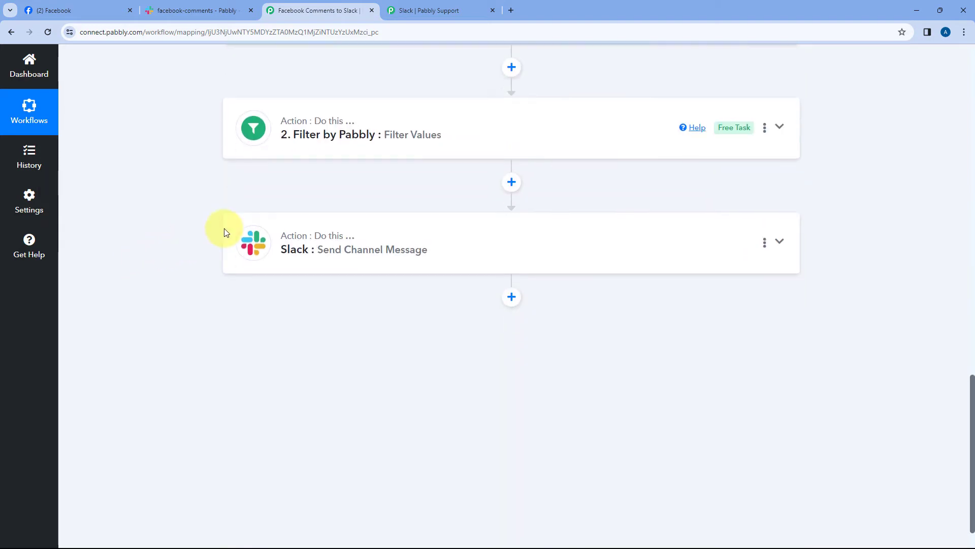
- Reopen the Slack action and map the Facebook trigger's Res1 From Name after the "From Name:" label in the message
left_click(418, 235)
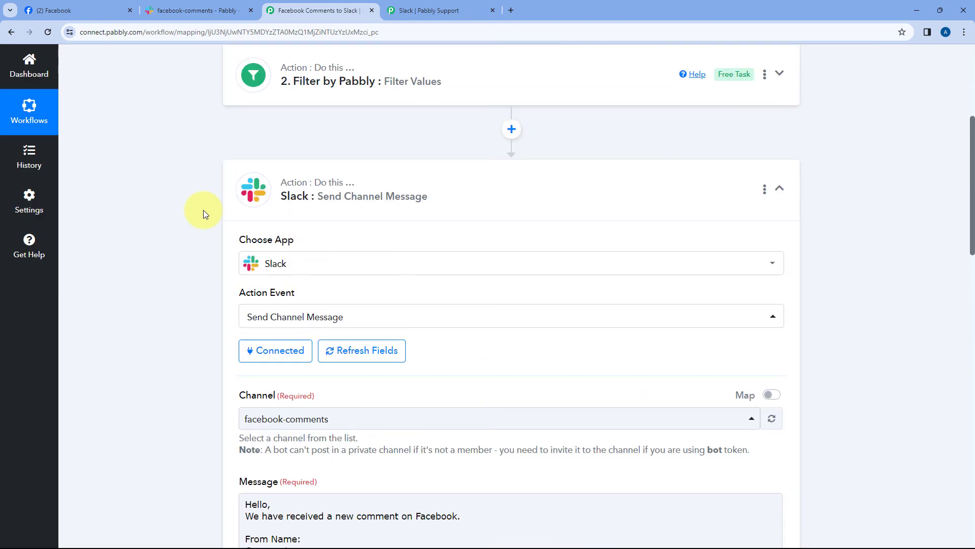
scroll(202, 210, "down", 7)
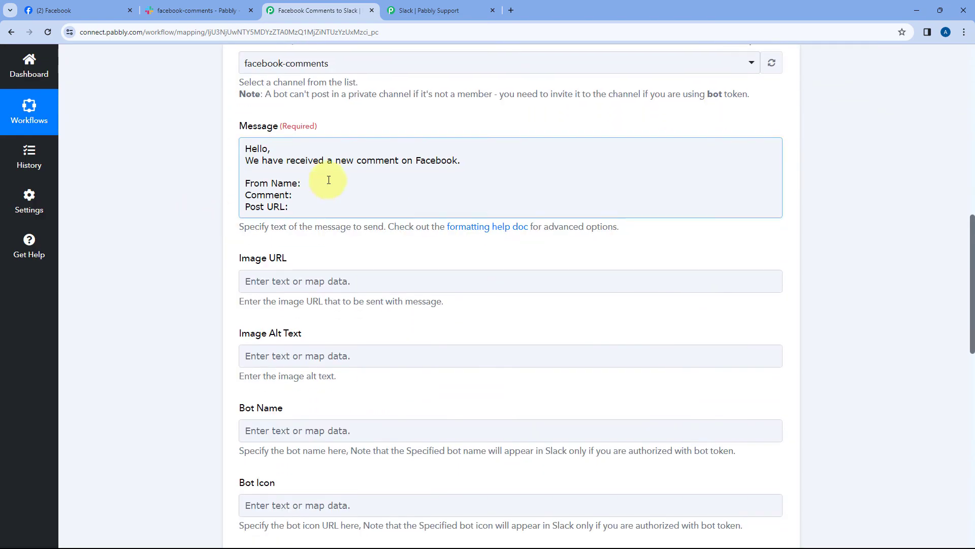
left_click(322, 184)
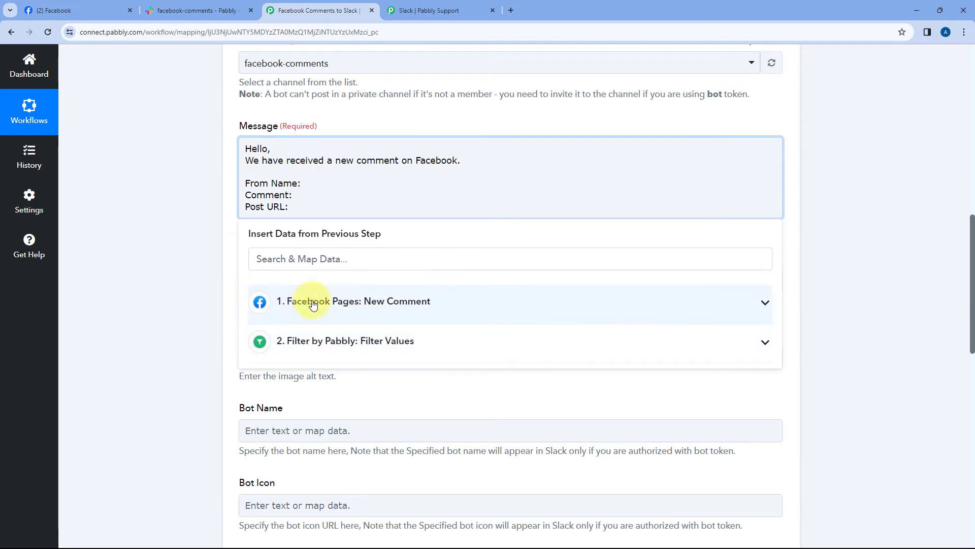
left_click(368, 309)
scroll(199, 281, "down", 3)
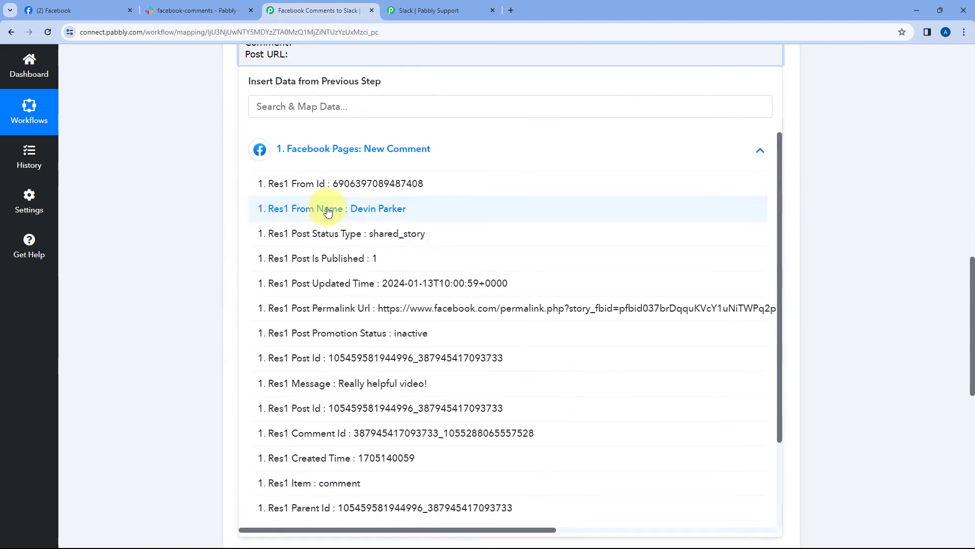
left_click(348, 208)
scroll(218, 185, "up", 3)
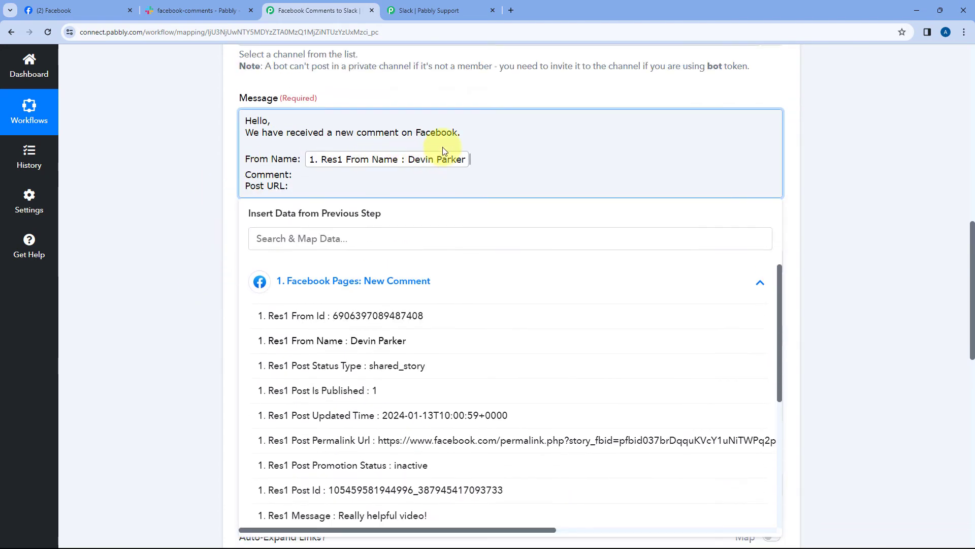
- Map the Facebook trigger's Res1 Message after the "Comment:" label in the Slack message
left_click(333, 175)
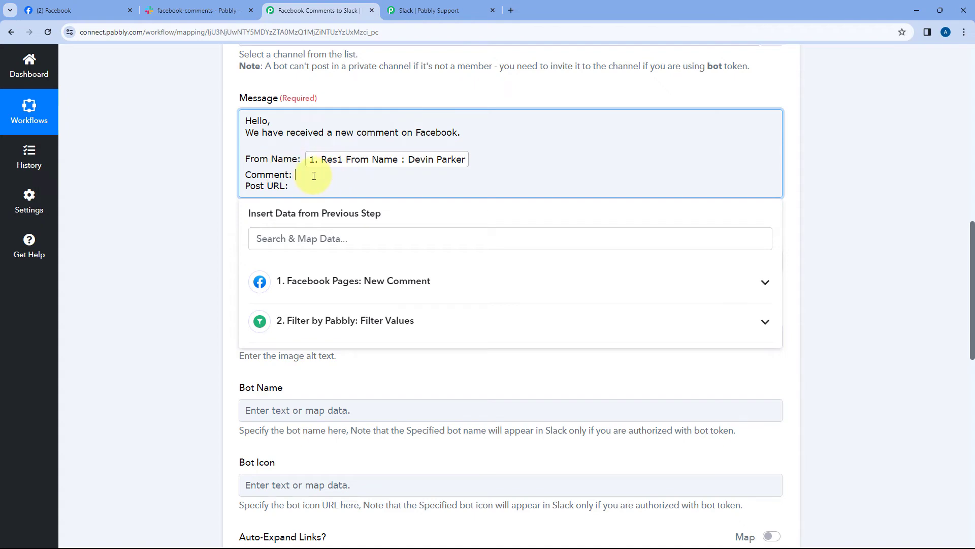
left_click(319, 290)
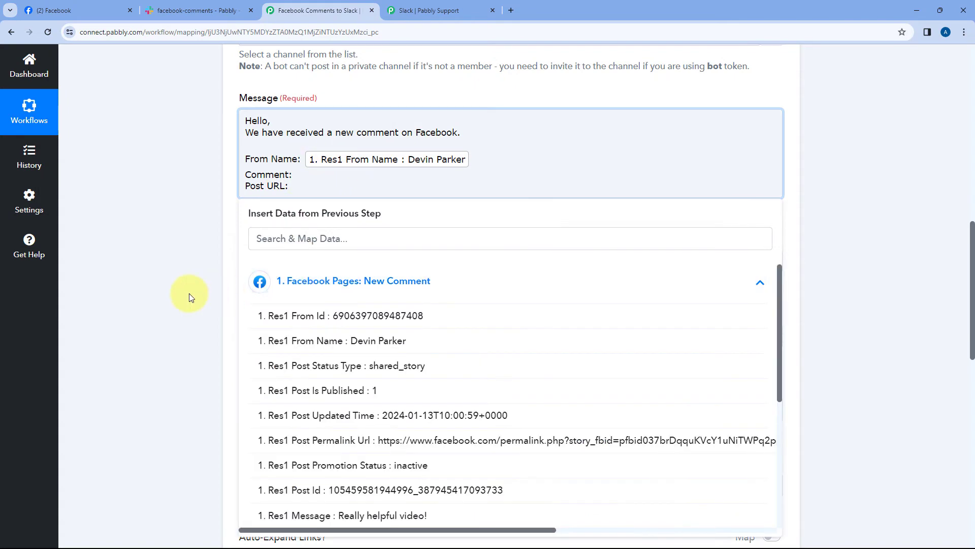
scroll(239, 213, "down", 3)
scroll(326, 238, "down", 1)
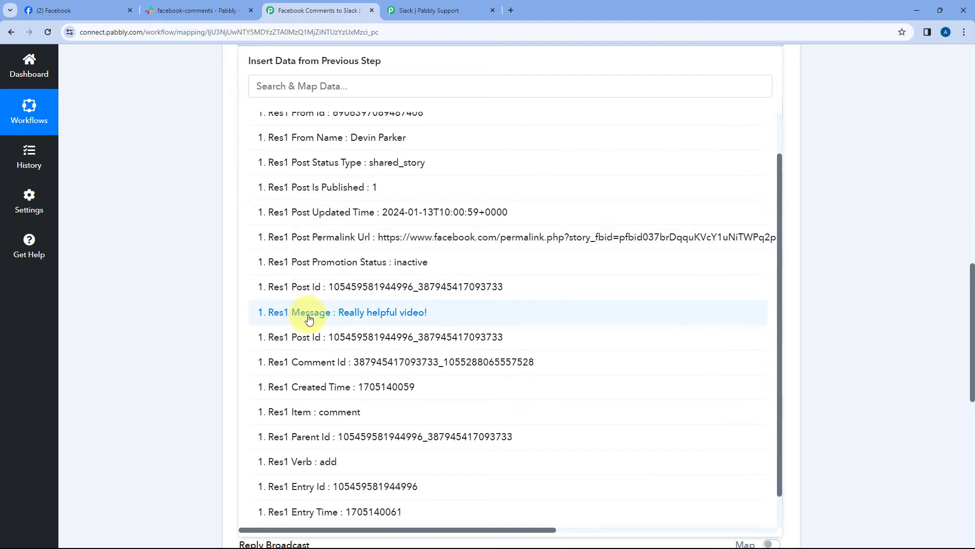
left_click(328, 312)
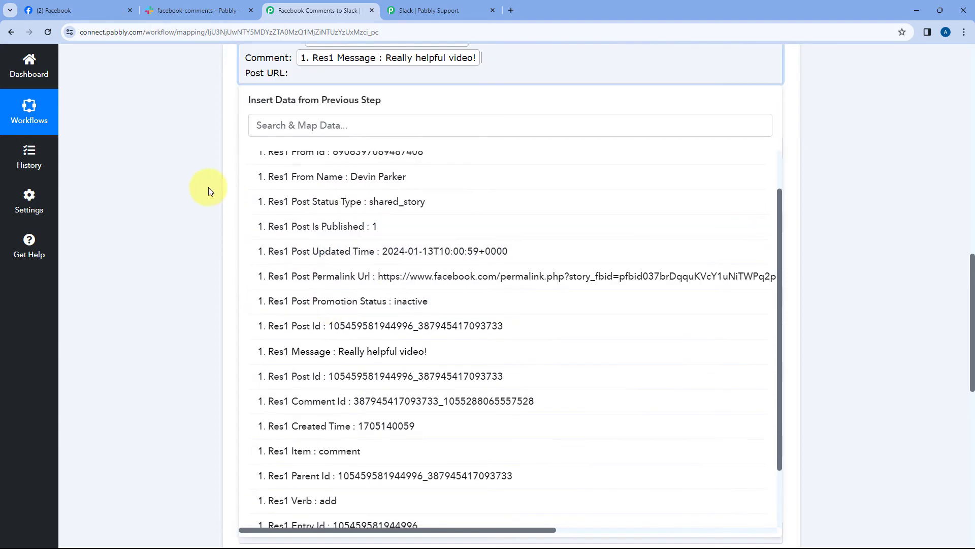
- Map the Facebook trigger's Res1 Post Permalink Url after the "Post URL:" label and close the mapping list
scroll(318, 159, "up", 2)
left_click(312, 173)
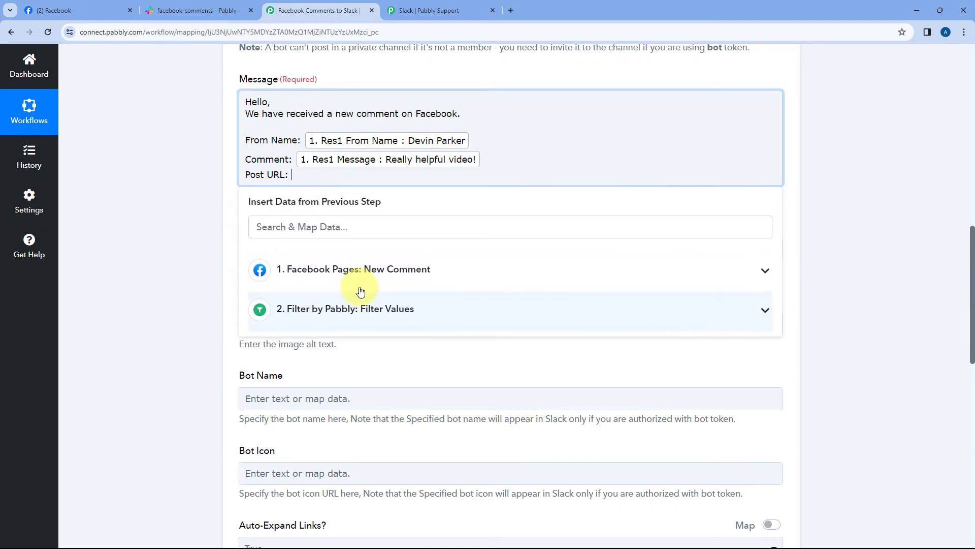
left_click(349, 272)
scroll(311, 367, "down", 2)
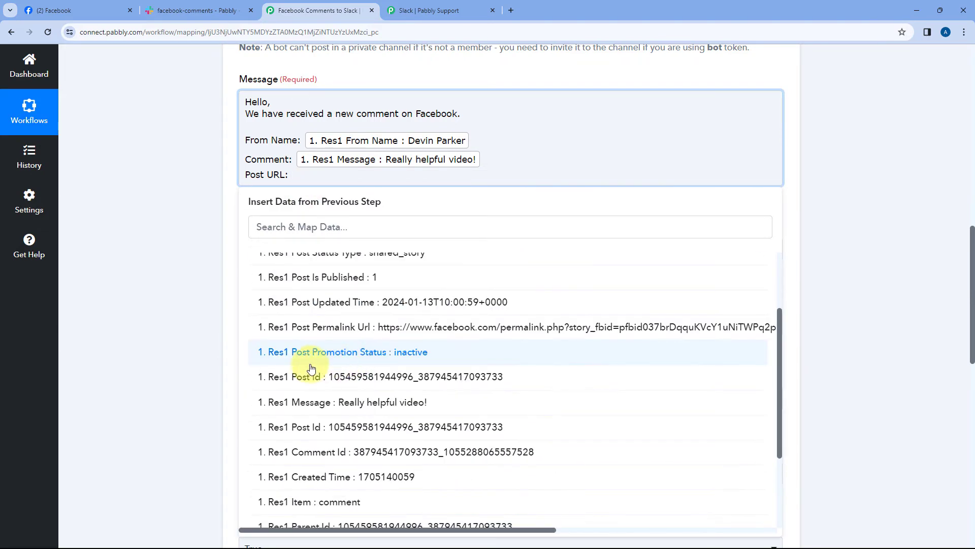
left_click(337, 327)
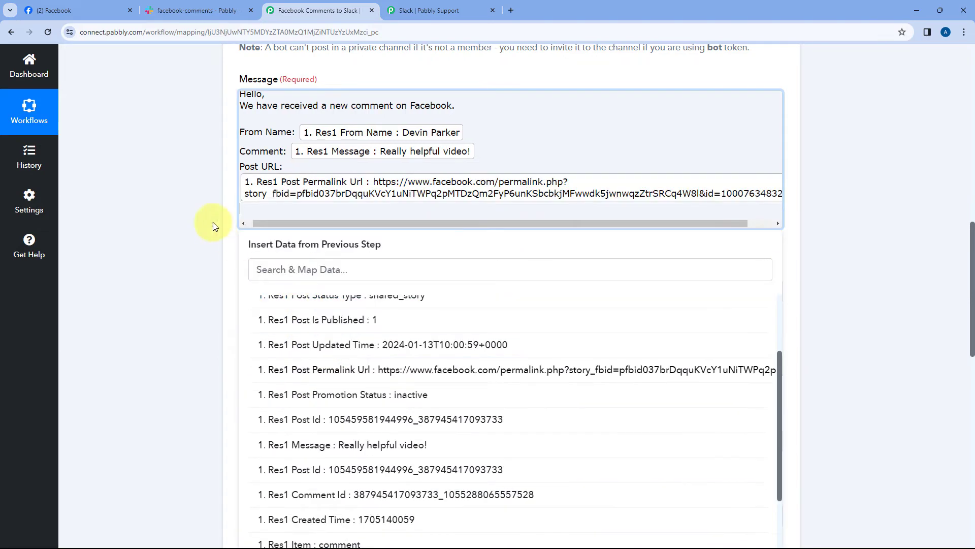
left_click(174, 212)
scroll(445, 156, "up", 2)
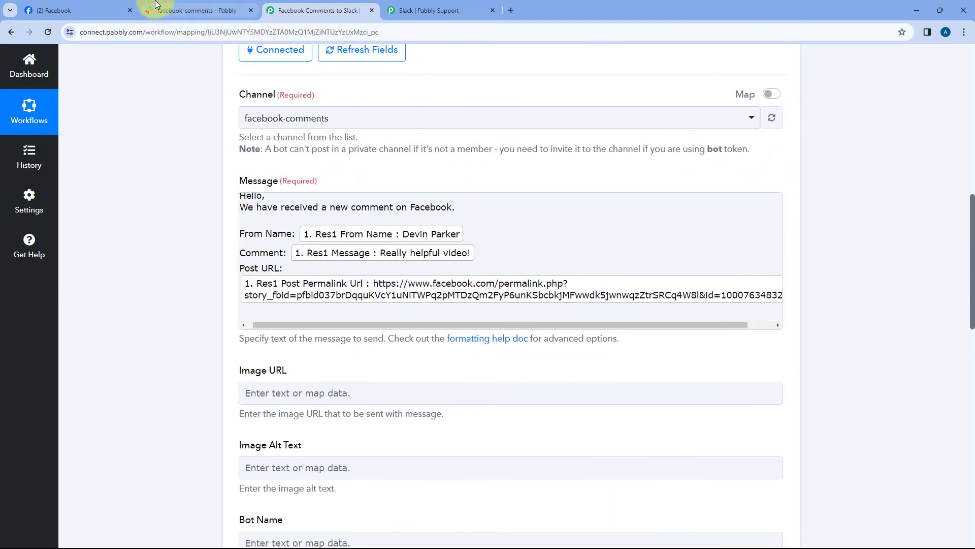
- Review the commented post on Facebook, the facebook-comments channel in Slack, and the workflow's steps with the mapped message
left_click(122, 10)
scroll(434, 213, "up", 4)
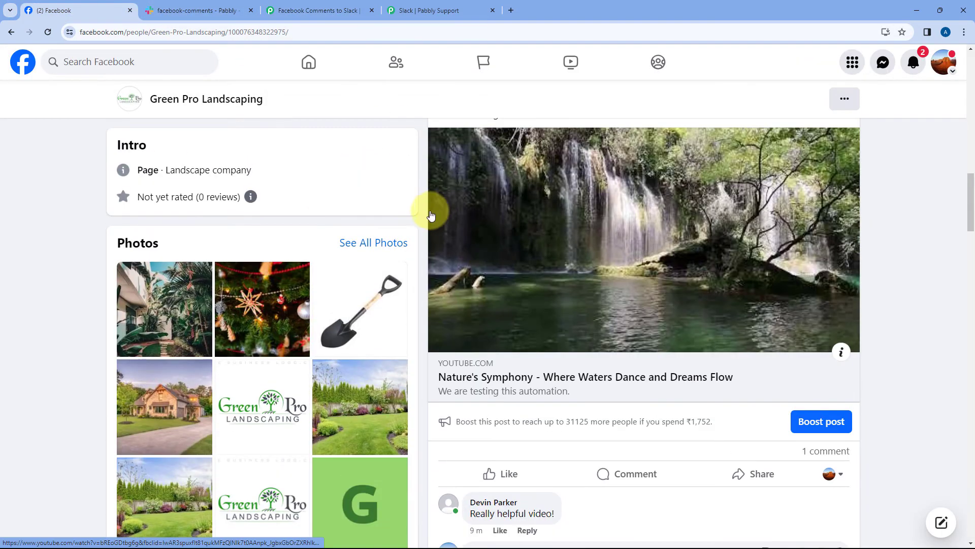
left_click(193, 11)
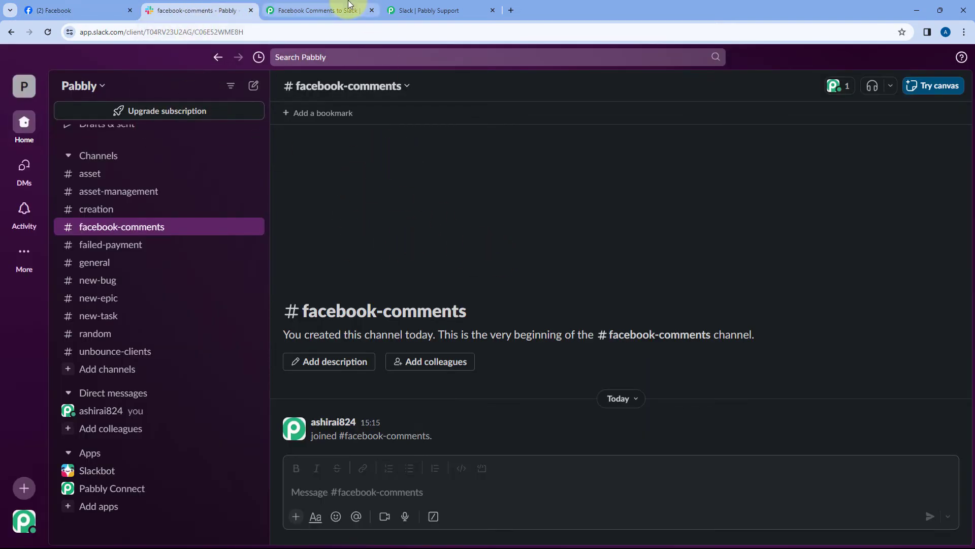
left_click(336, 11)
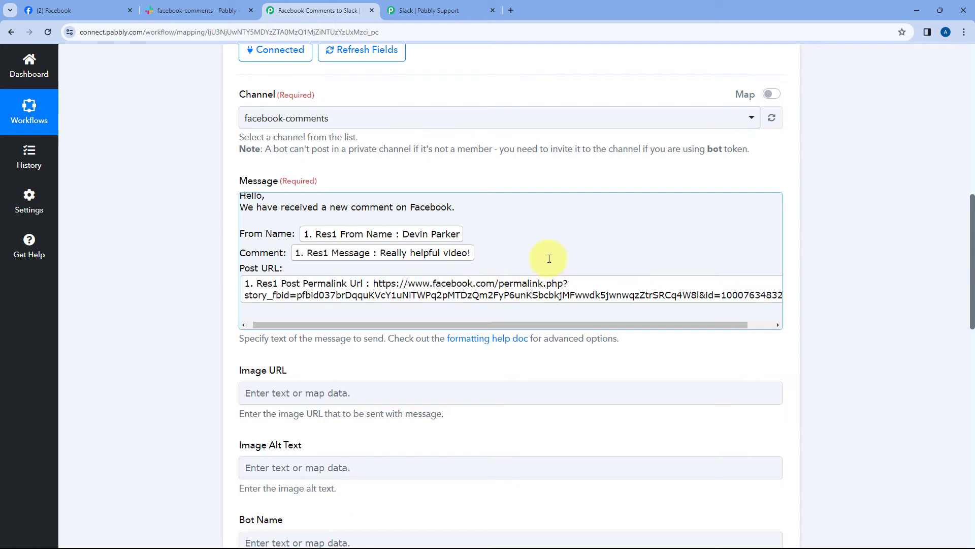
scroll(521, 273, "up", 10)
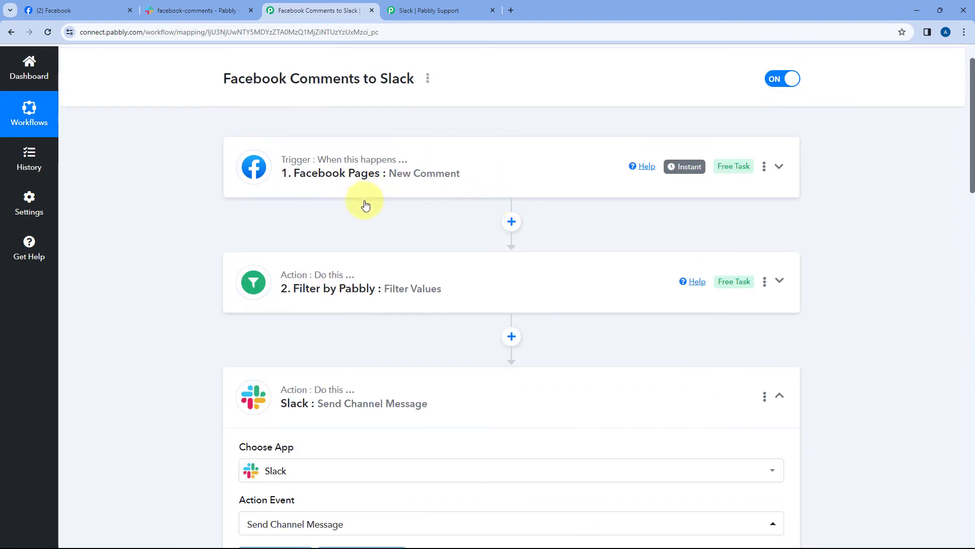
scroll(471, 206, "down", 10)
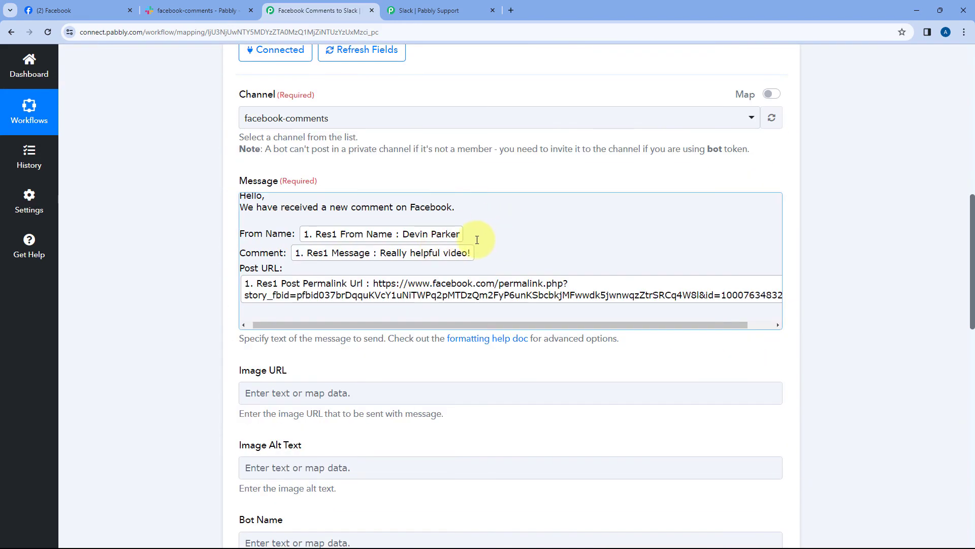
scroll(454, 253, "down", 1)
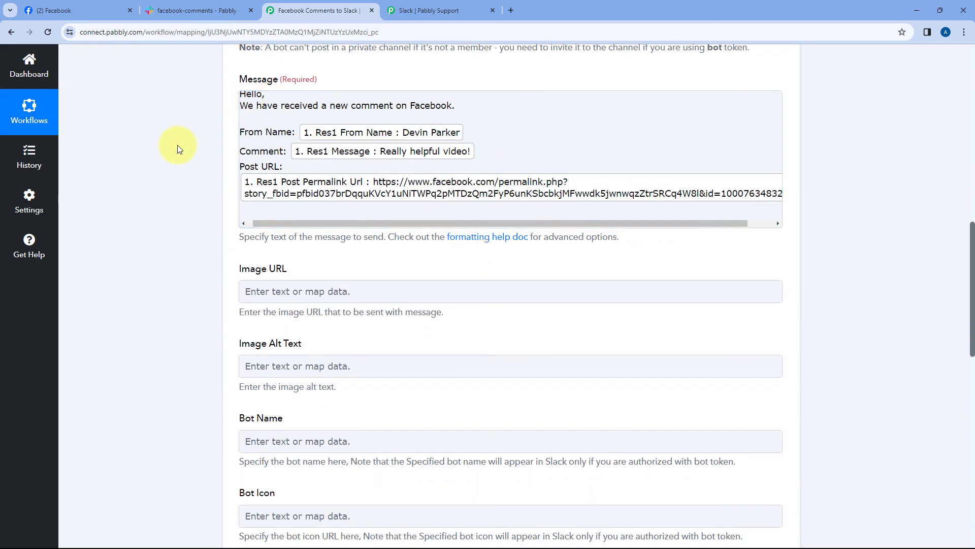
- Leave the image fields empty and set the Slack message's Bot Name to "Facebook"
scroll(170, 188, "down", 3)
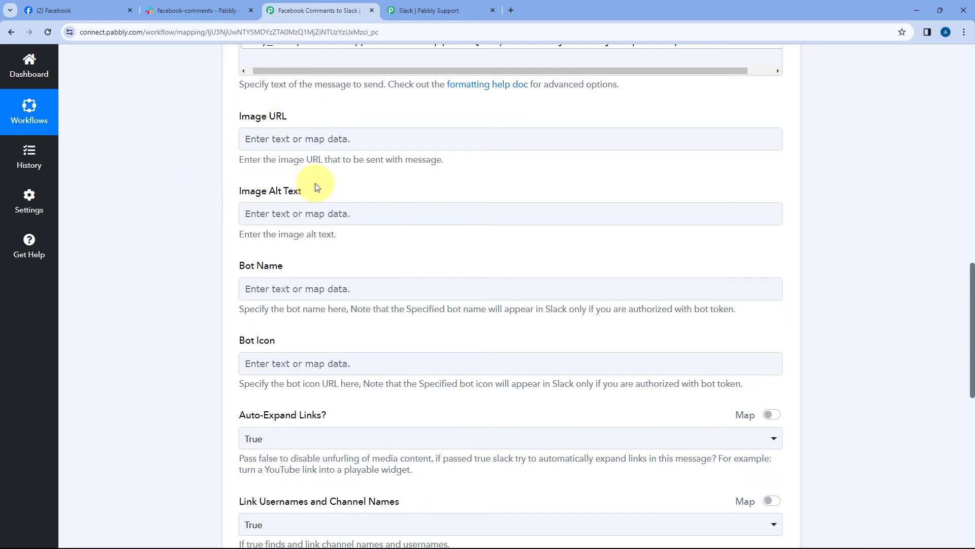
scroll(304, 183, "down", 1)
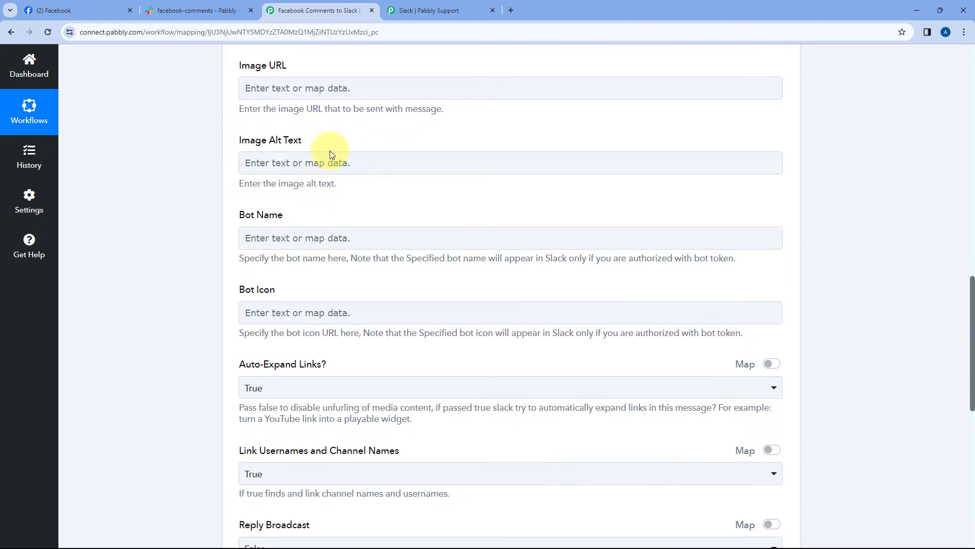
scroll(307, 197, "up", 3)
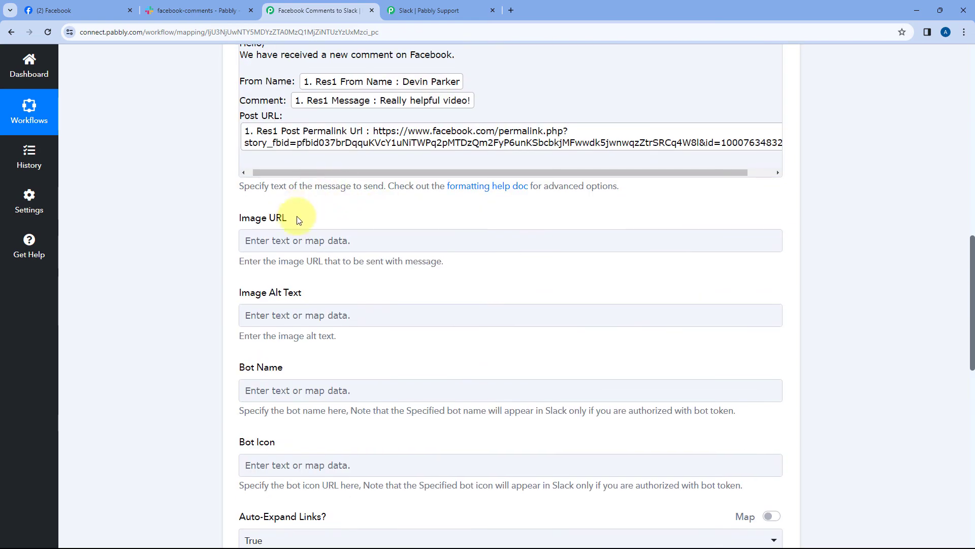
scroll(343, 227, "down", 2)
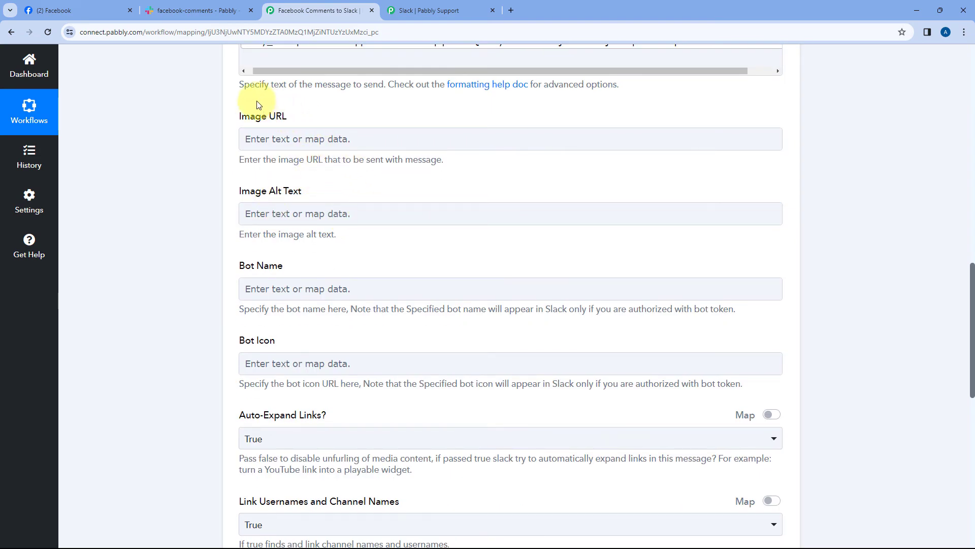
scroll(217, 145, "down", 2)
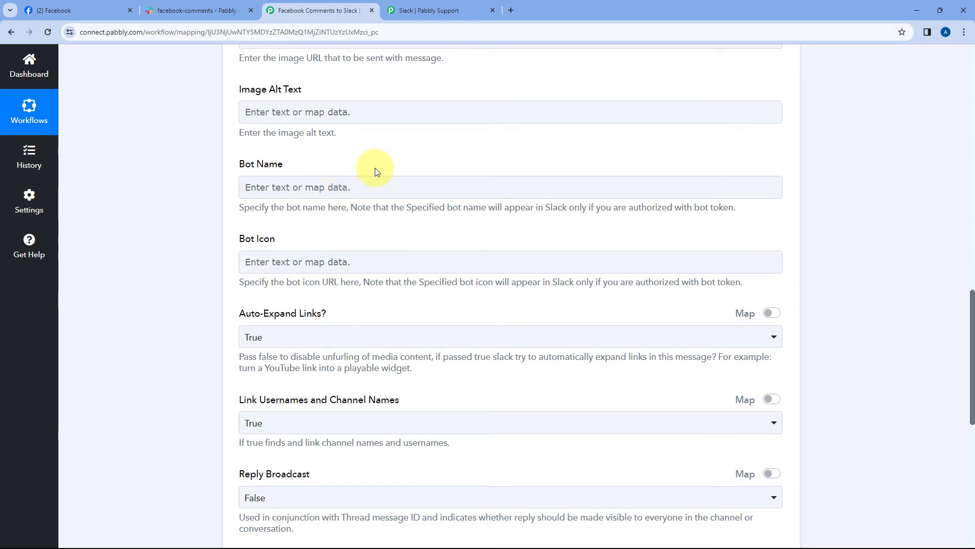
left_click(170, 10)
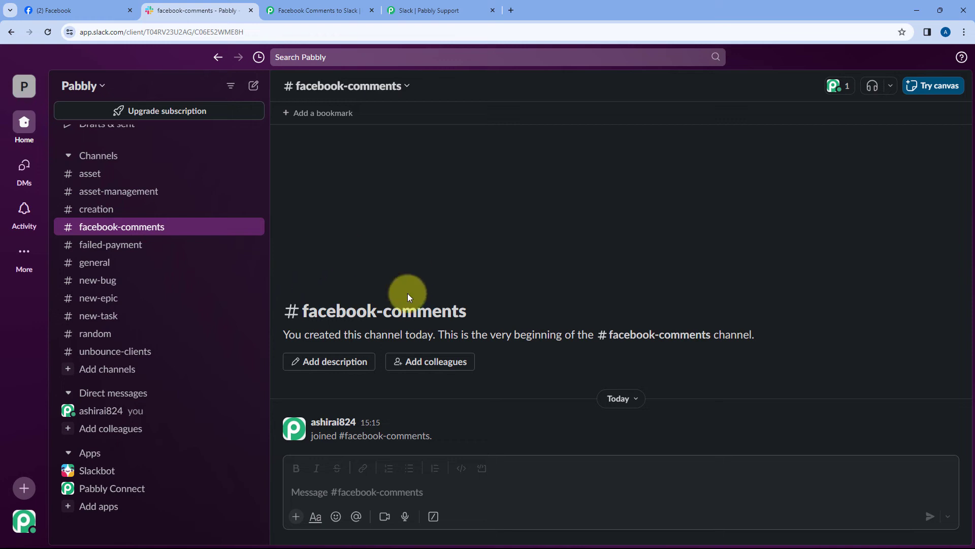
left_click(318, 9)
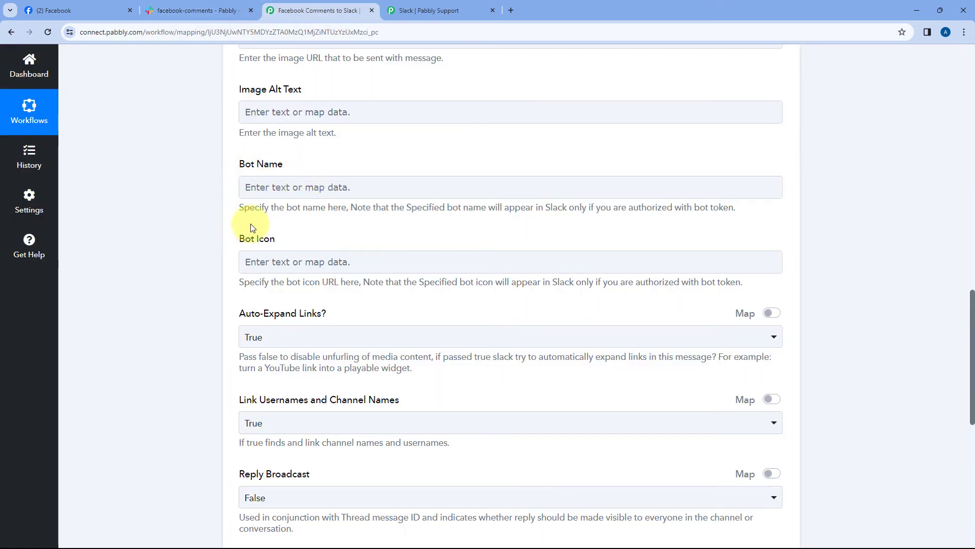
left_click(267, 183)
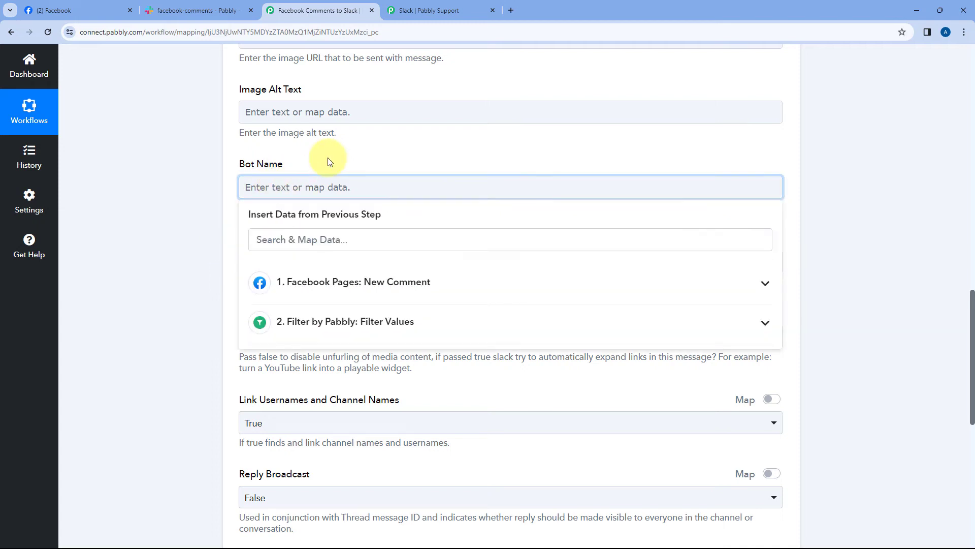
type("Faceb")
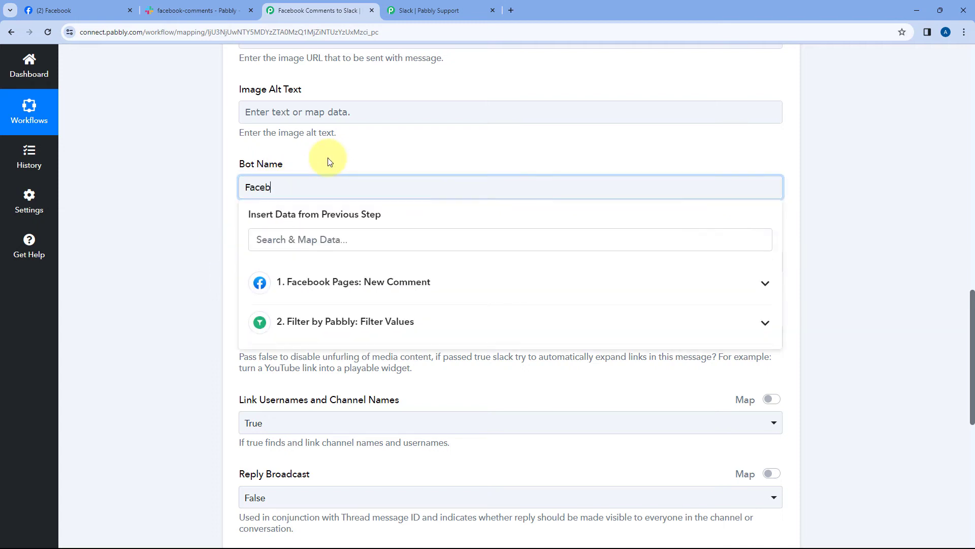
left_click(329, 162)
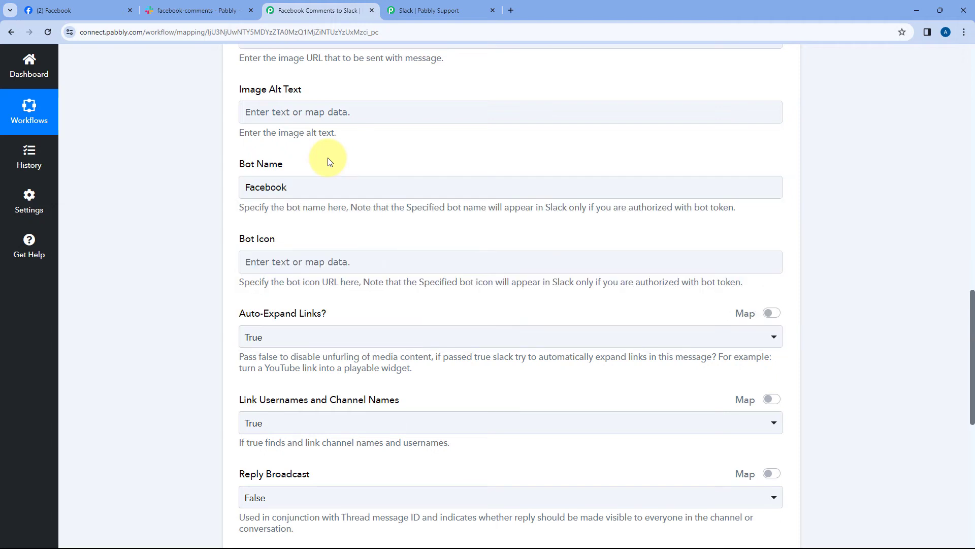
- Check the facebook-comments channel in Slack, and leave the Slack action's Bot Icon and Thread message ID empty with the other options at their defaults
left_click(209, 8)
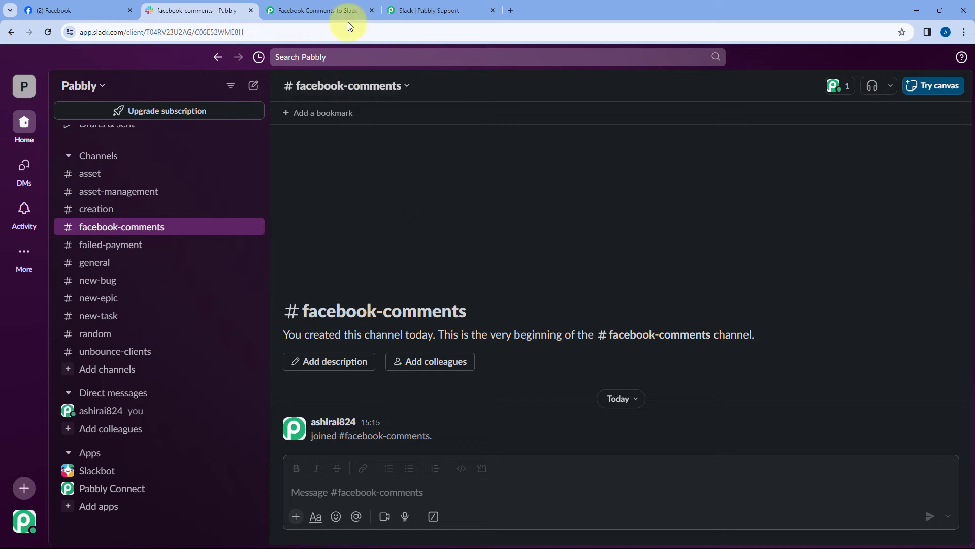
left_click(325, 10)
scroll(213, 173, "down", 2)
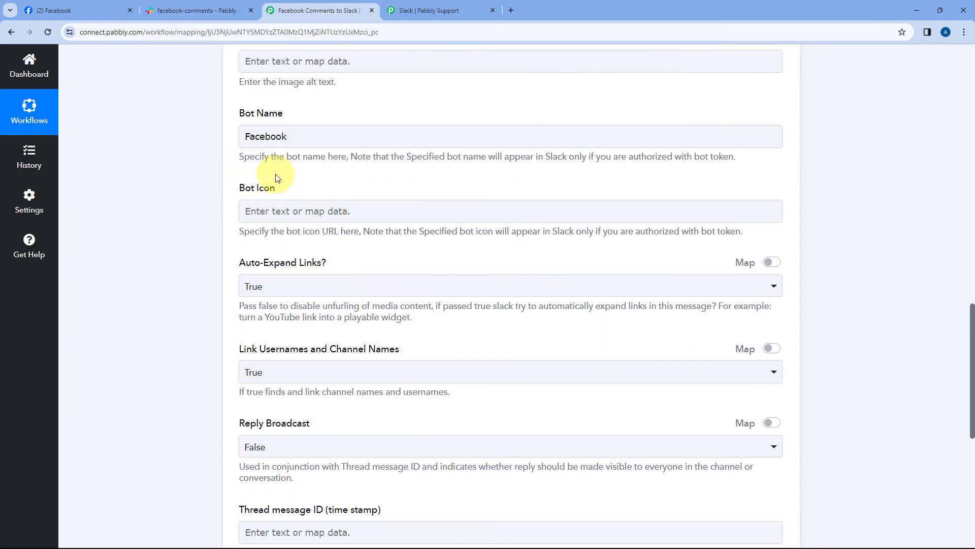
left_click(279, 211)
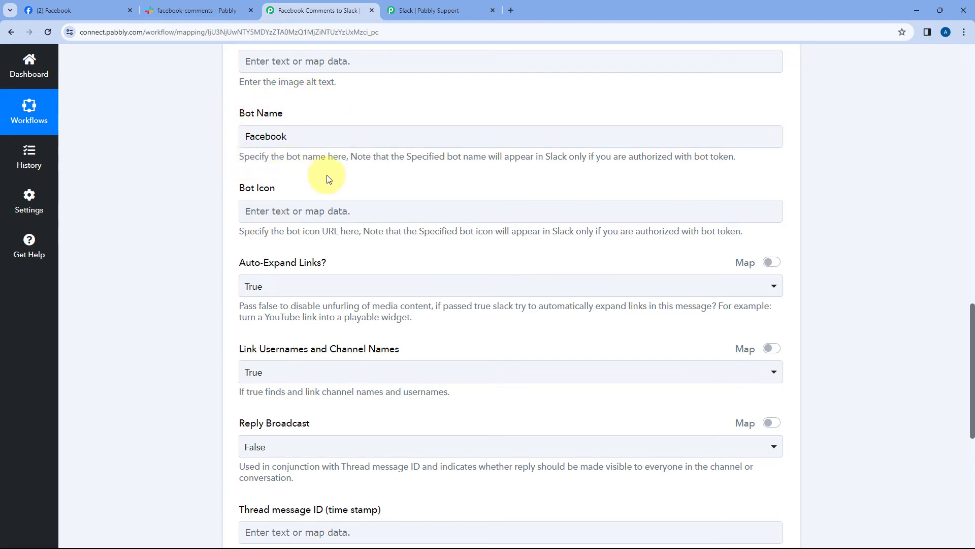
left_click(283, 211)
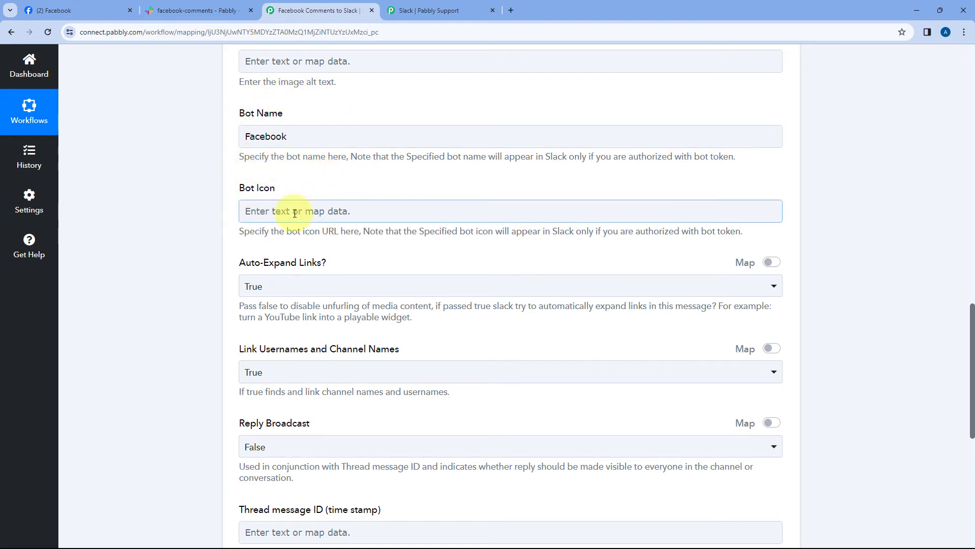
scroll(224, 190, "down", 2)
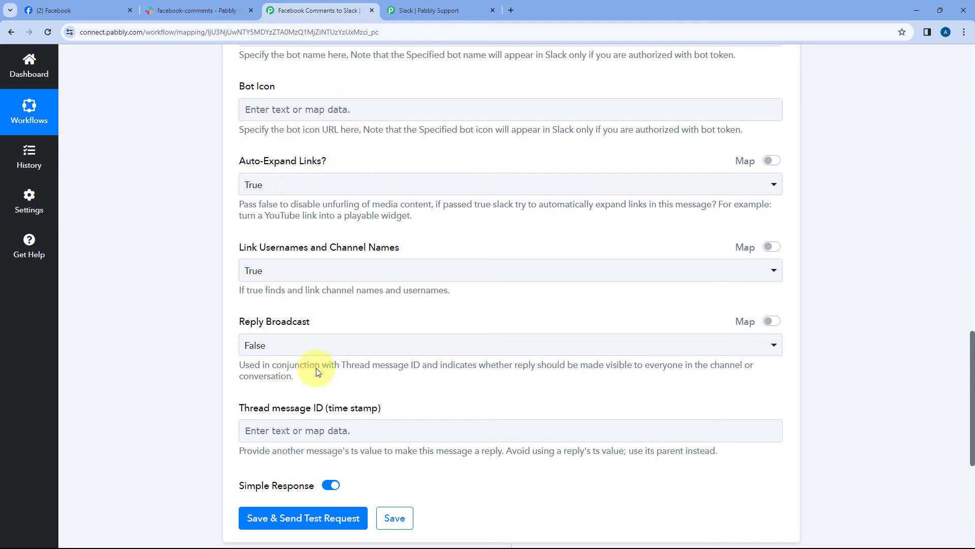
scroll(321, 280, "down", 3)
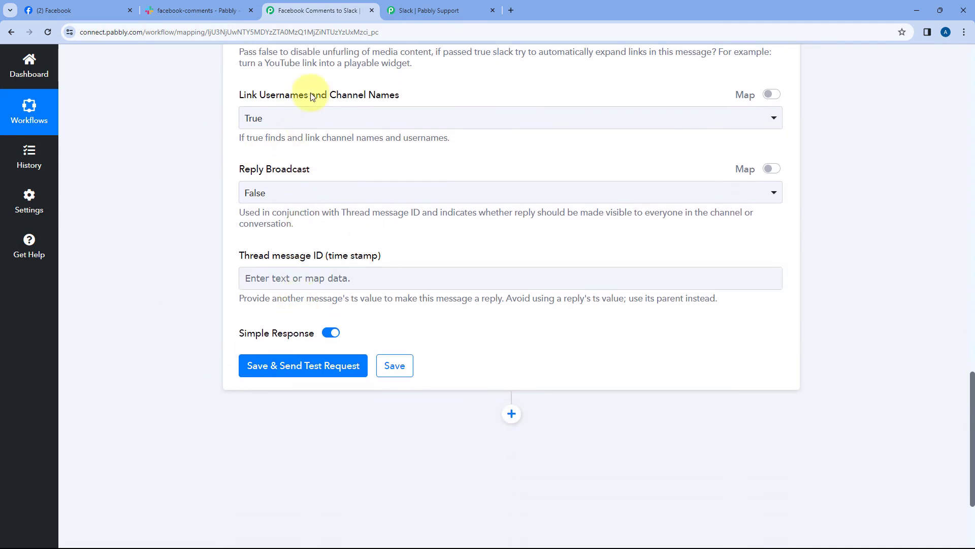
- Recheck the Slack action's channel and mapped message, save the action and send a test request
scroll(310, 132, "up", 7)
scroll(314, 234, "up", 6)
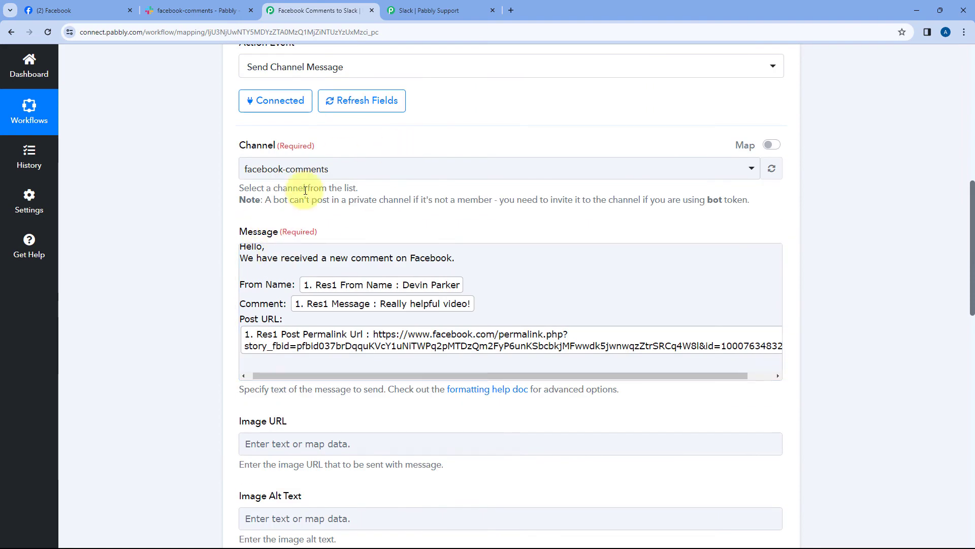
scroll(203, 265, "down", 12)
scroll(202, 265, "down", 3)
left_click(311, 321)
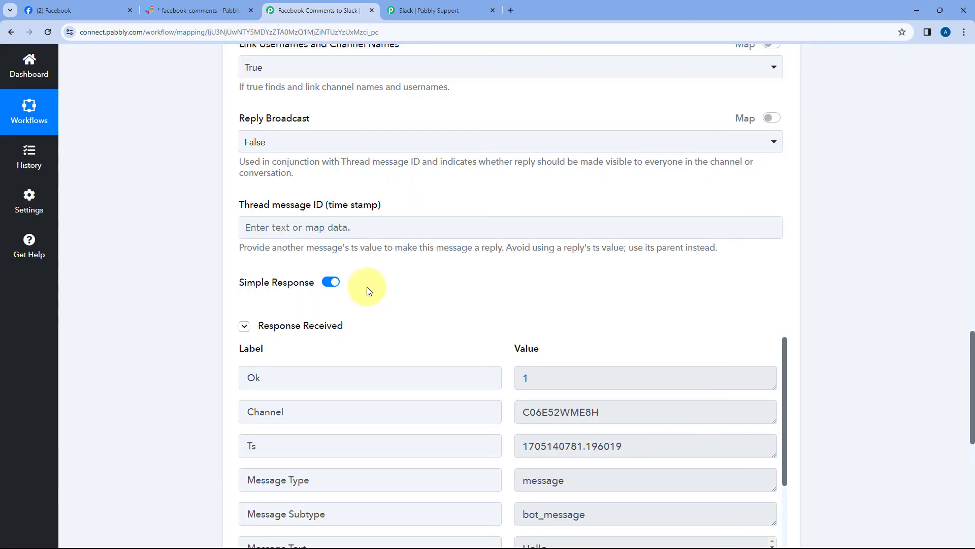
- Examine the response received from Slack and compare it with the action's channel, mapped message and Bot Name
scroll(366, 286, "down", 3)
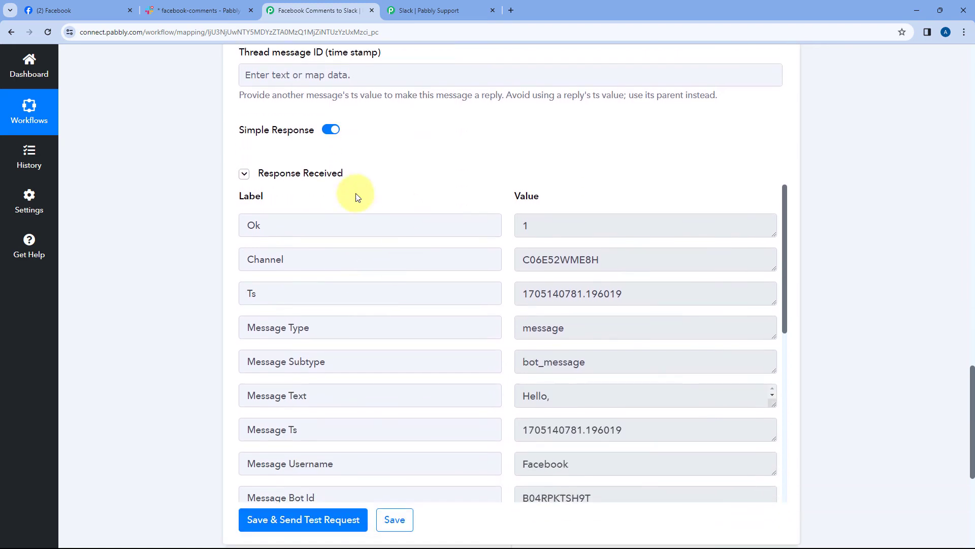
scroll(509, 277, "down", 2)
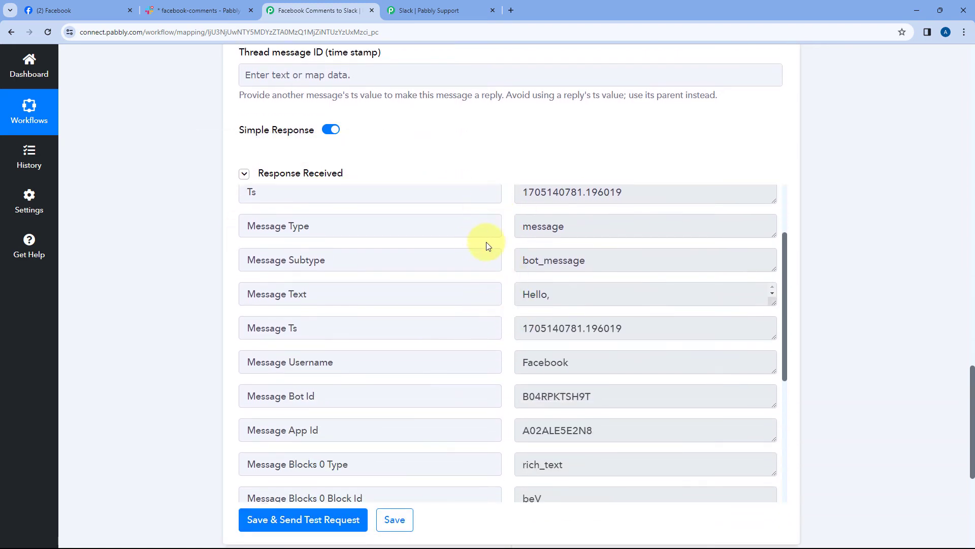
scroll(406, 242, "up", 6)
scroll(406, 242, "up", 10)
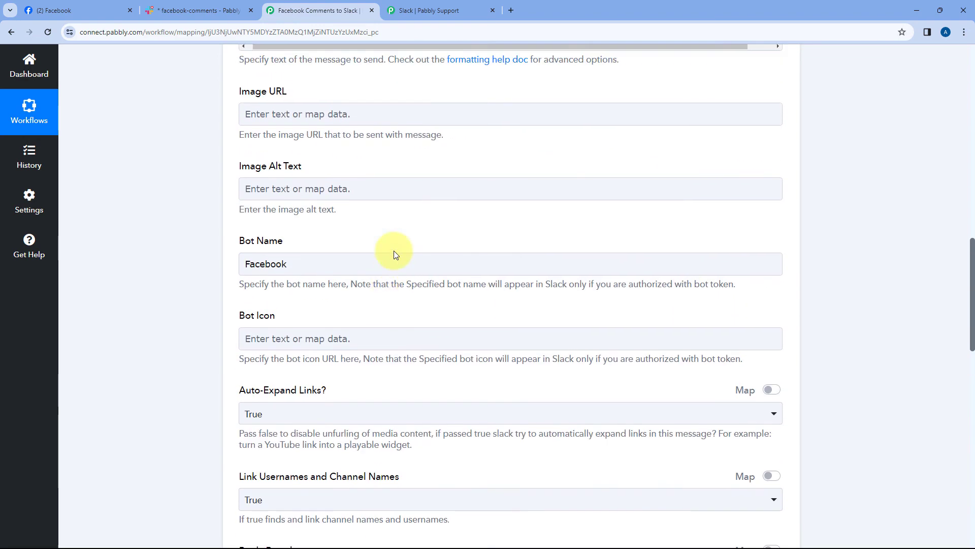
scroll(325, 233, "up", 2)
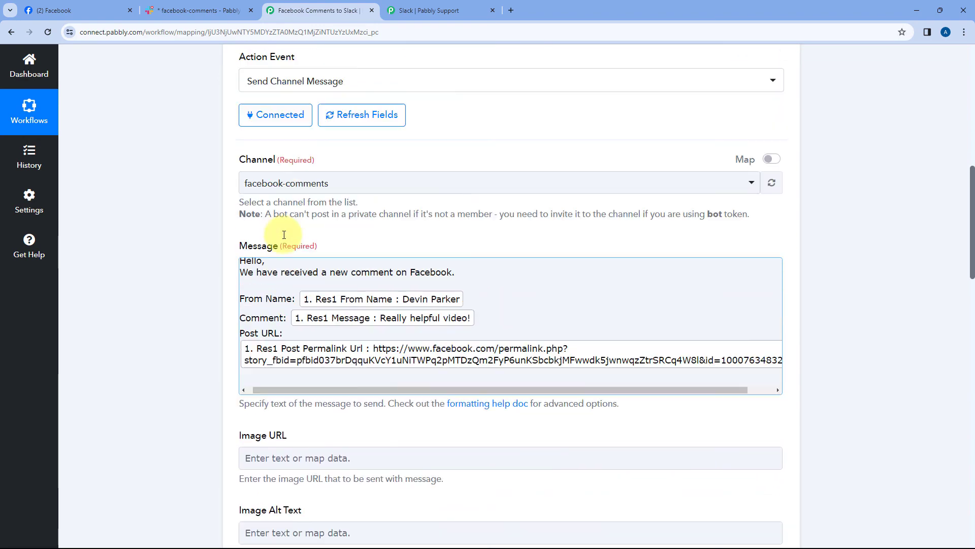
left_click(241, 306)
left_click(226, 308)
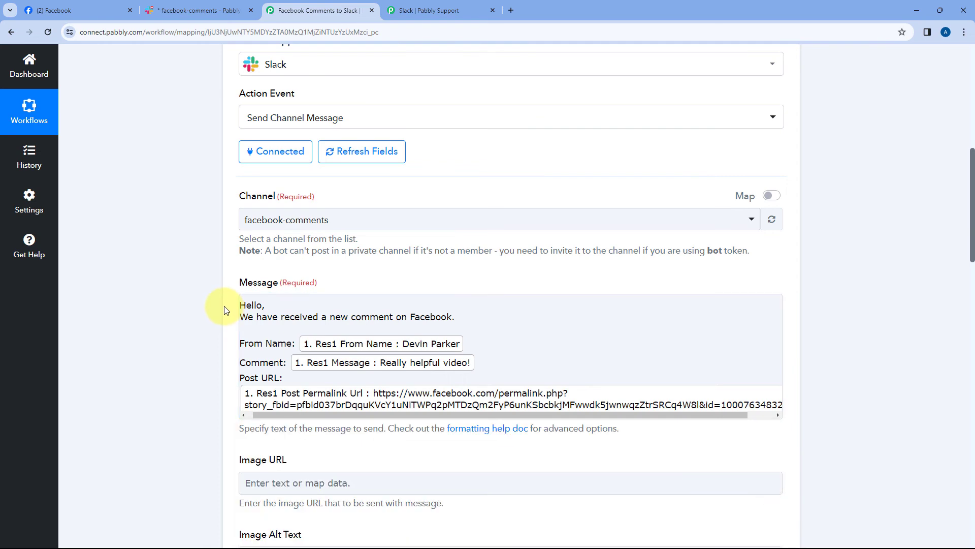
scroll(206, 309, "down", 5)
left_click(251, 378)
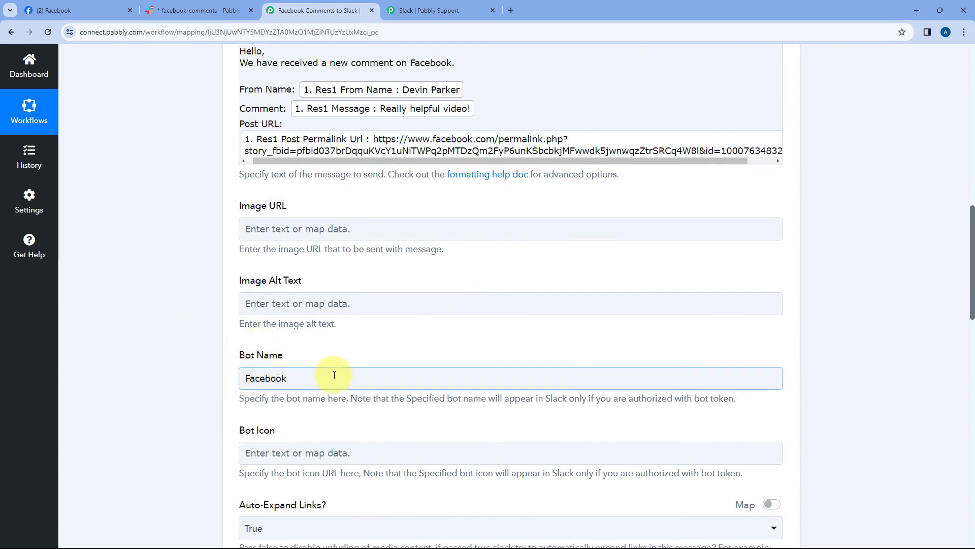
left_click(334, 359)
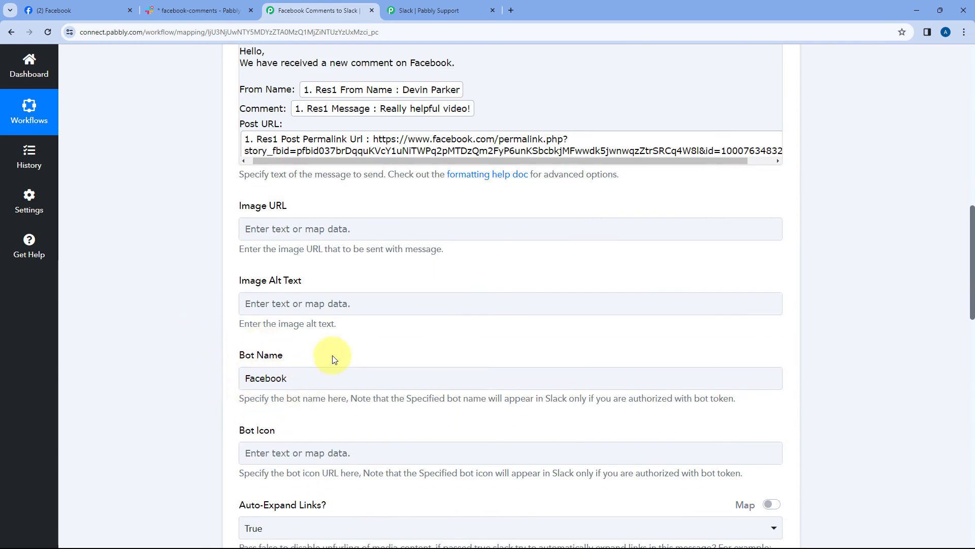
scroll(334, 356, "up", 4)
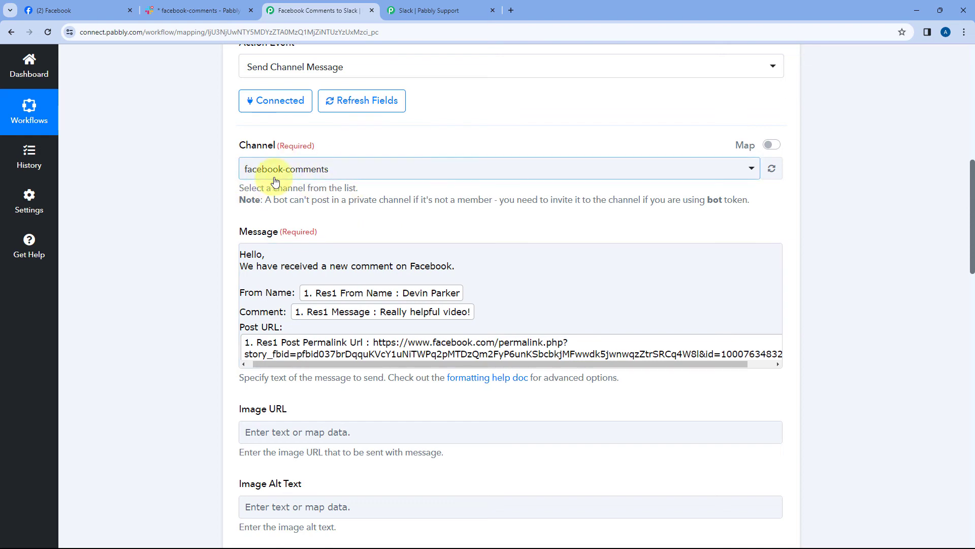
- Review the test message in Slack's facebook-comments channel, follow its Post URL to inspect the commented Facebook post, and close that page
left_click(204, 6)
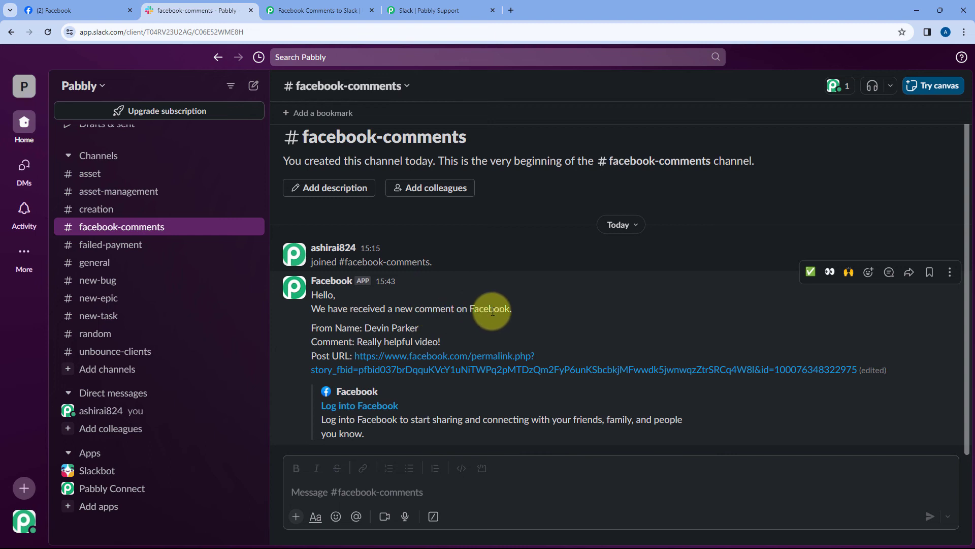
left_click_drag(364, 328, 351, 342)
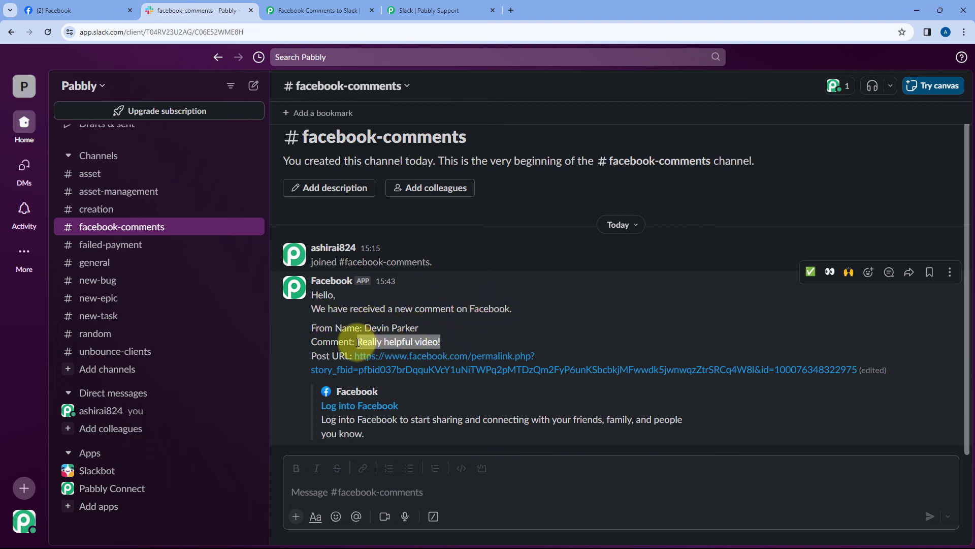
left_click(424, 359)
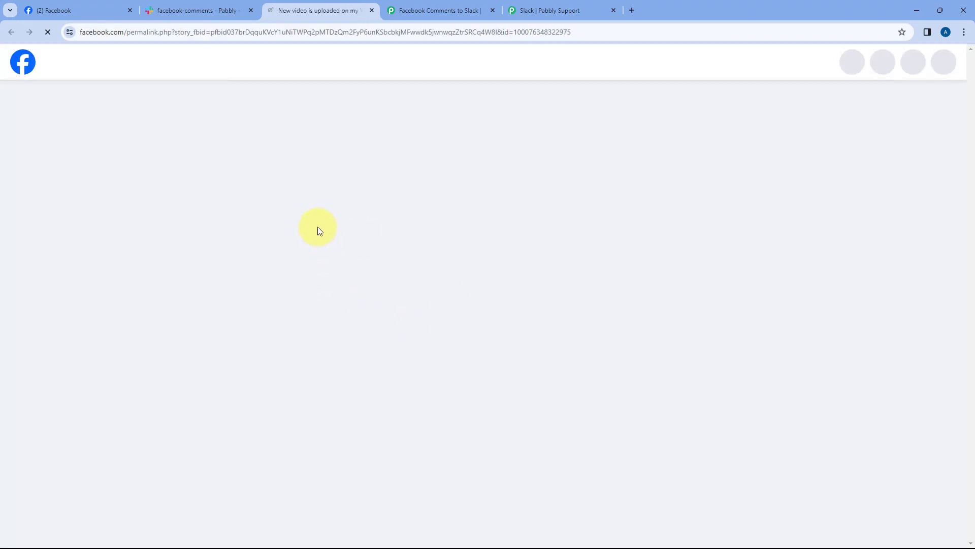
scroll(266, 205, "down", 2)
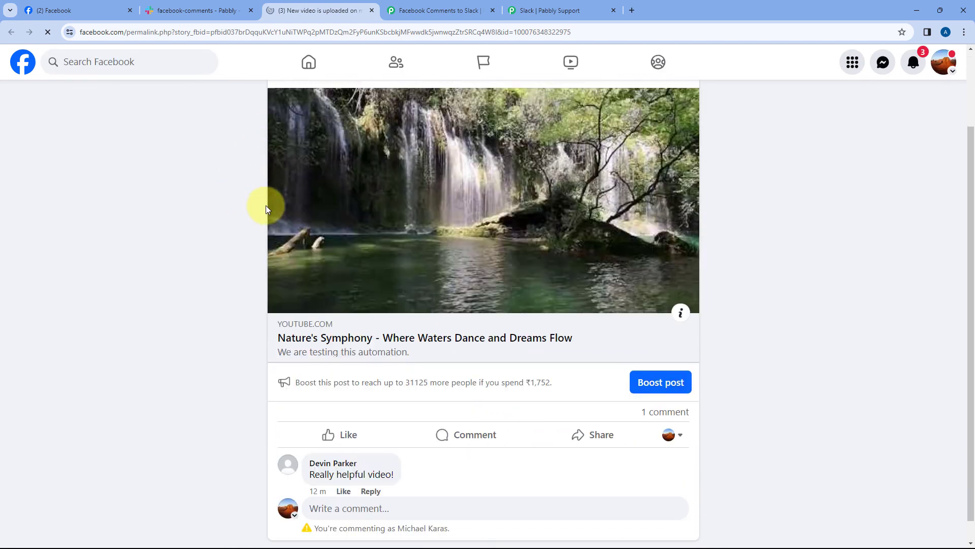
scroll(313, 153, "up", 2)
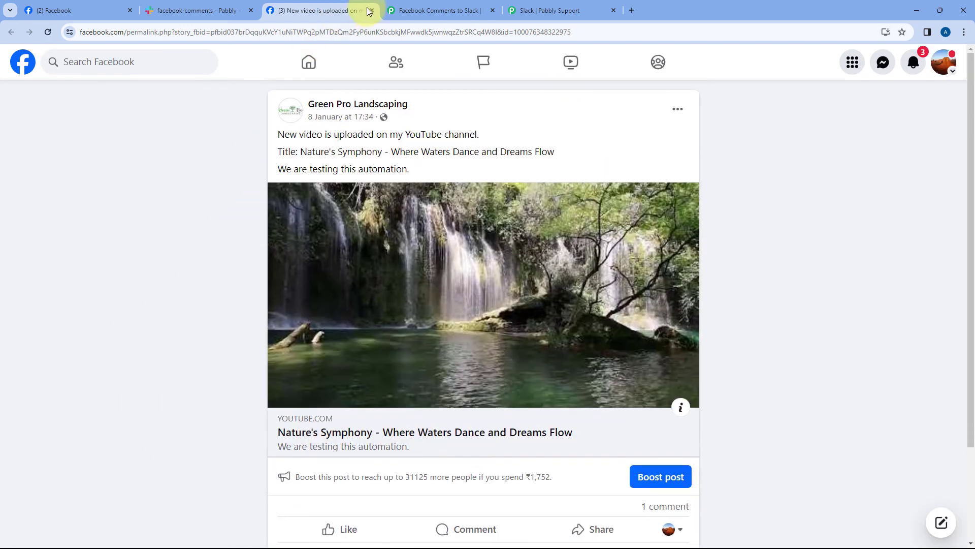
left_click(373, 11)
- Return to the Facebook Comments to Slack workflow and collapse the Slack action step
left_click(320, 10)
scroll(504, 239, "up", 4)
scroll(505, 243, "up", 1)
left_click(531, 188)
scroll(553, 166, "up", 4)
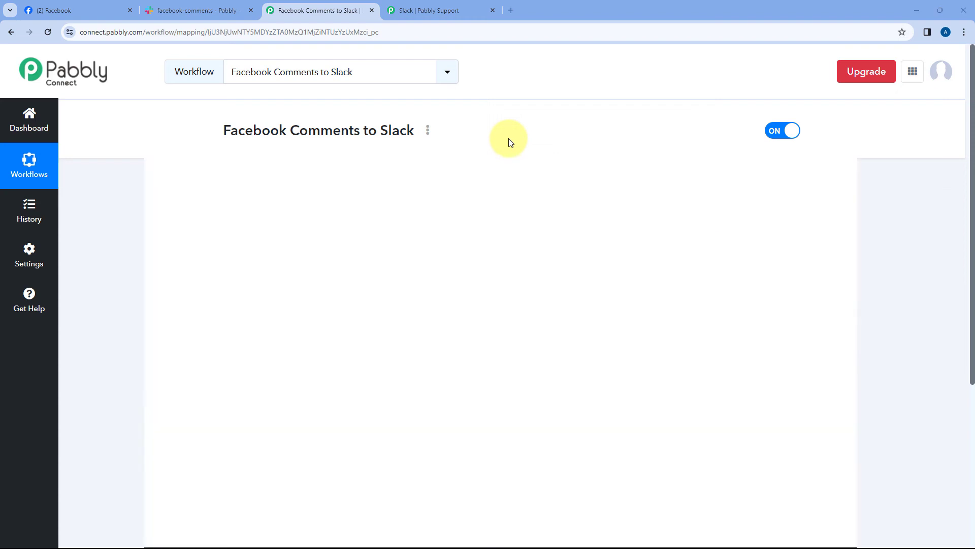
- In the incognito Facebook window, comment "We are testing this automation." on Green Pro Landscaping's "Beach in Summer" post and minimize the window
key("alt+Tab")
scroll(555, 255, "down", 10)
scroll(471, 253, "up", 5)
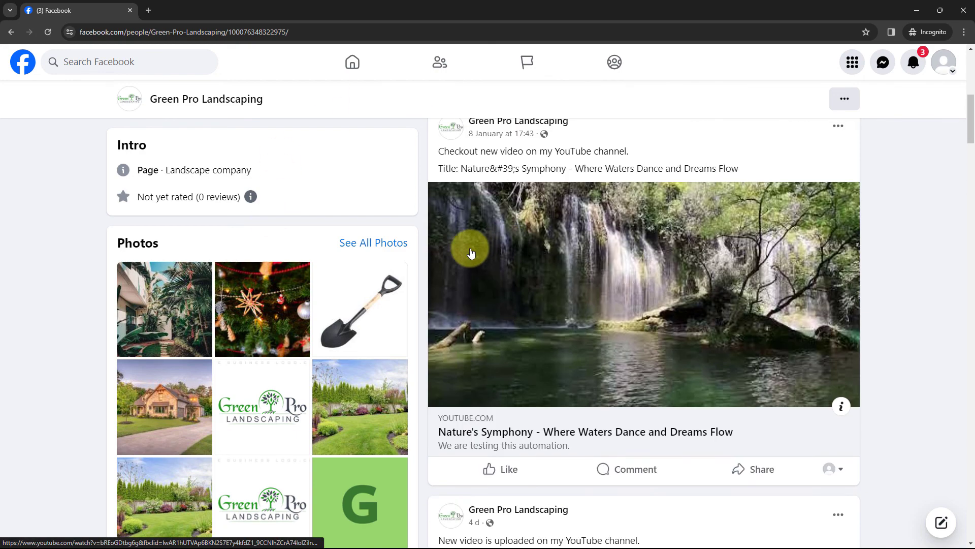
scroll(471, 252, "down", 20)
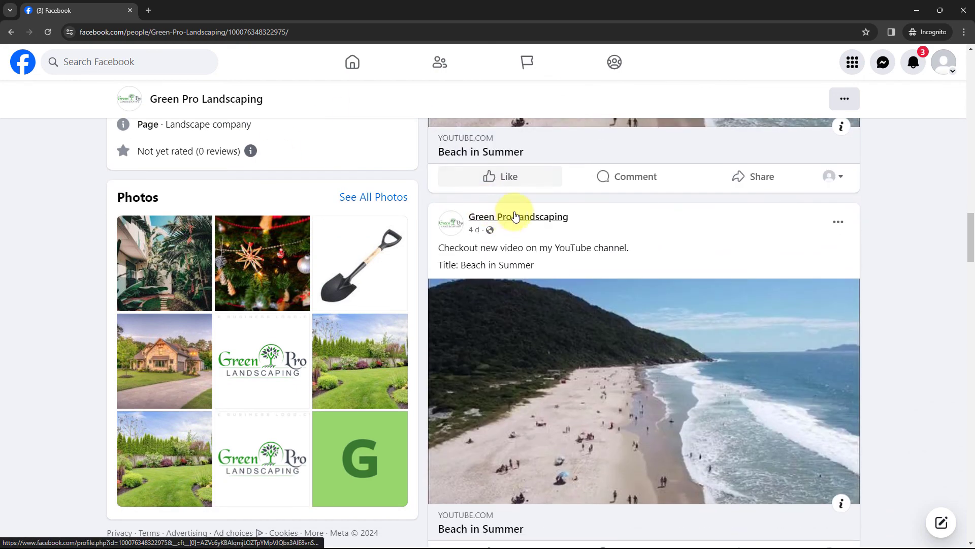
scroll(509, 220, "up", 4)
left_click(640, 386)
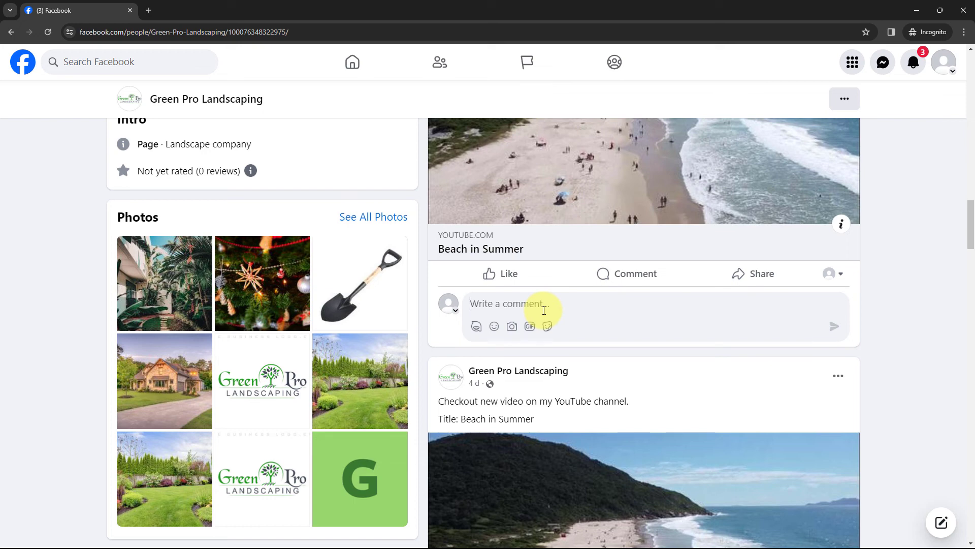
type("We are testing this automa")
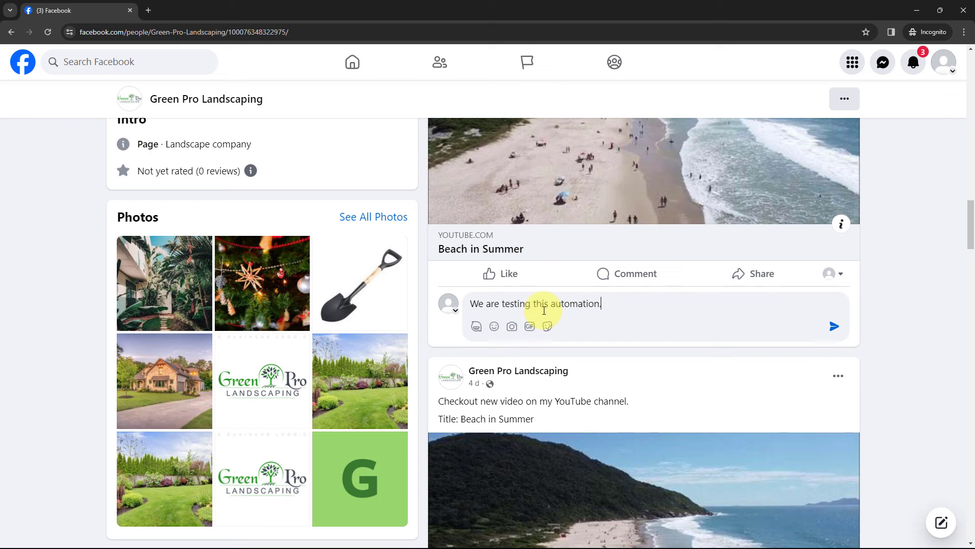
type("tion.")
left_click(834, 326)
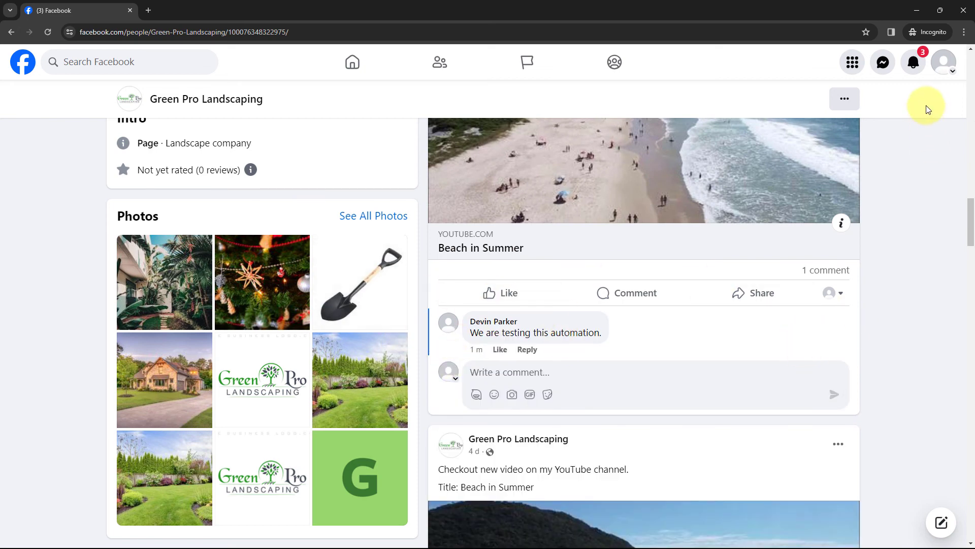
left_click(915, 11)
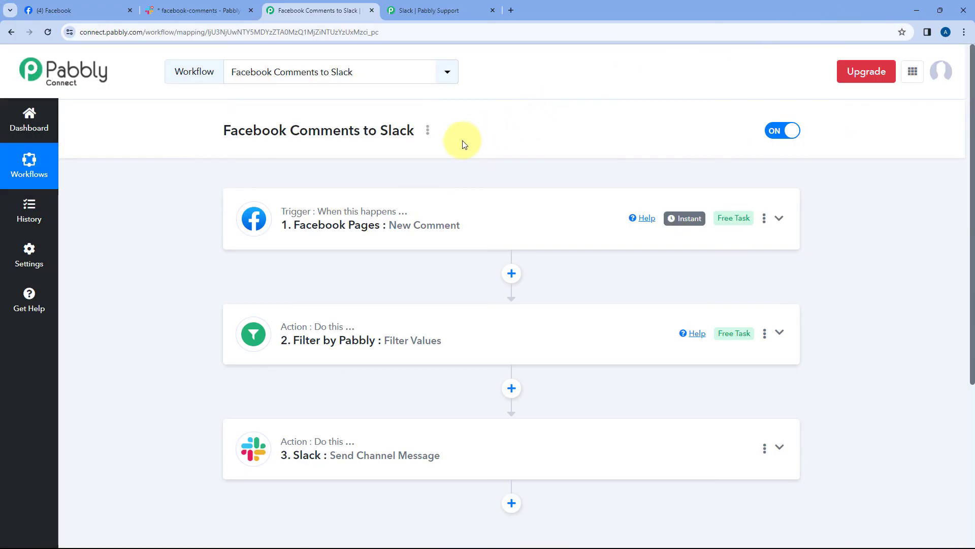
- Examine the newest message in Slack's facebook-comments channel, checking its commenter name and comment text
left_click(198, 9)
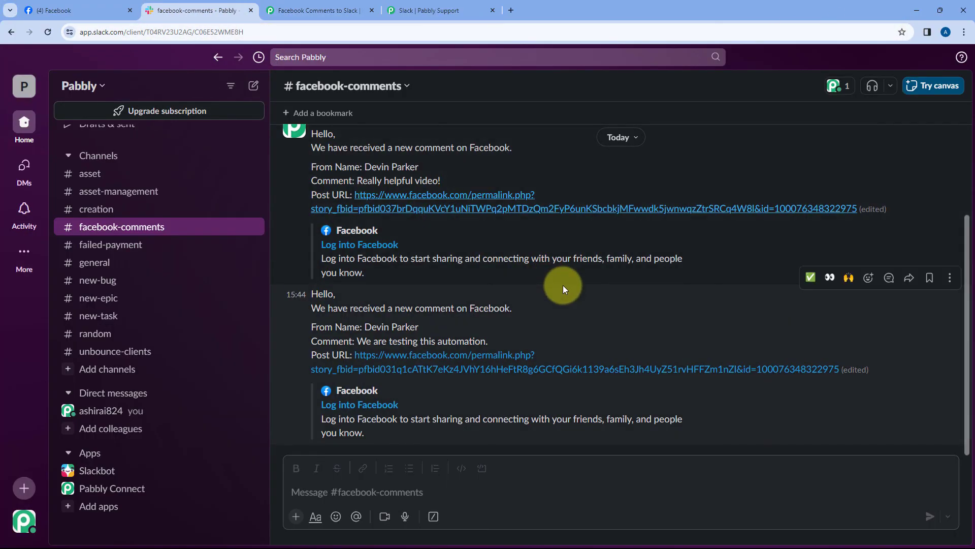
scroll(561, 292, "up", 1)
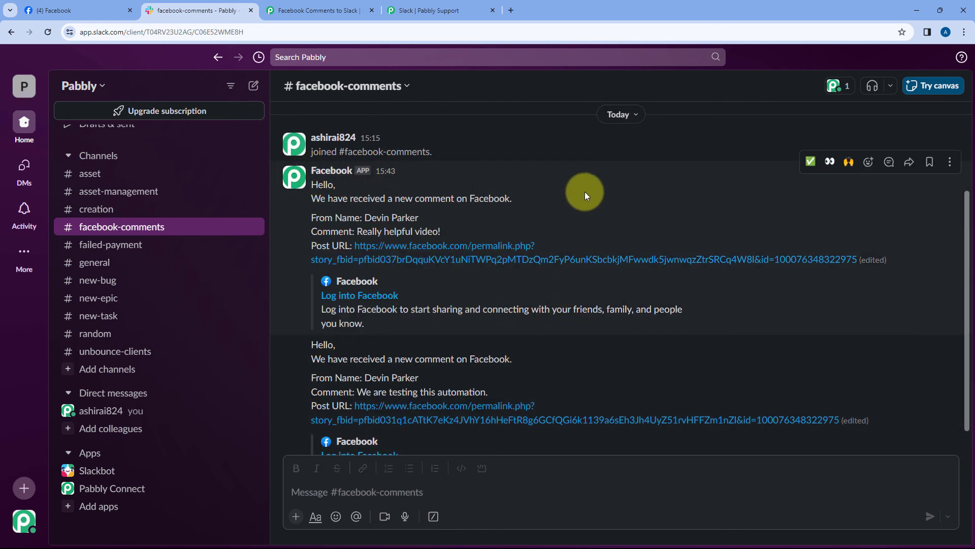
scroll(579, 199, "down", 1)
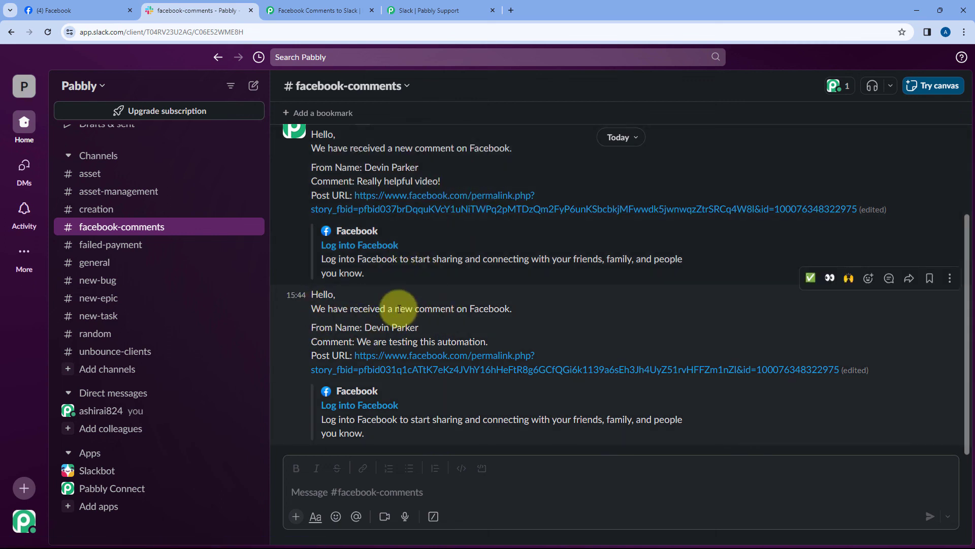
left_click_drag(420, 327, 364, 328)
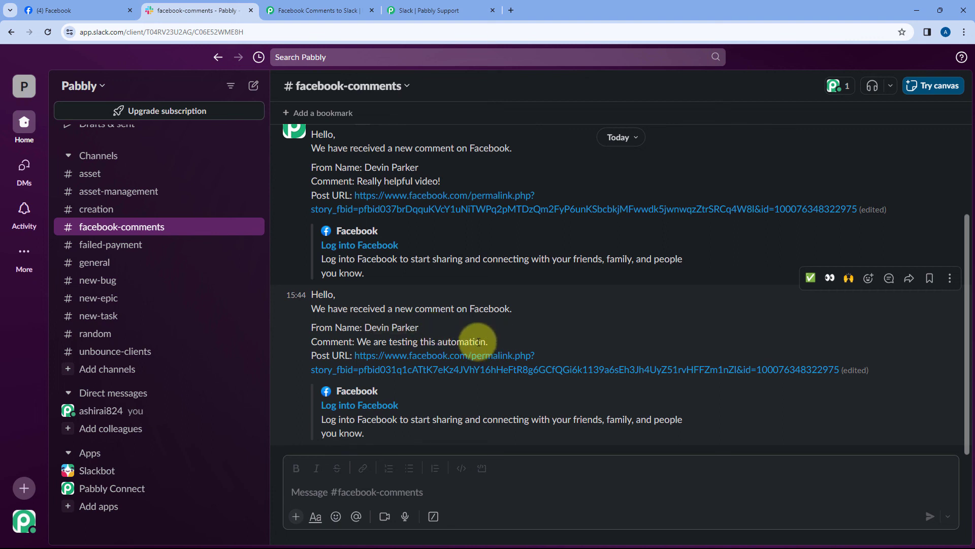
left_click_drag(489, 342, 356, 339)
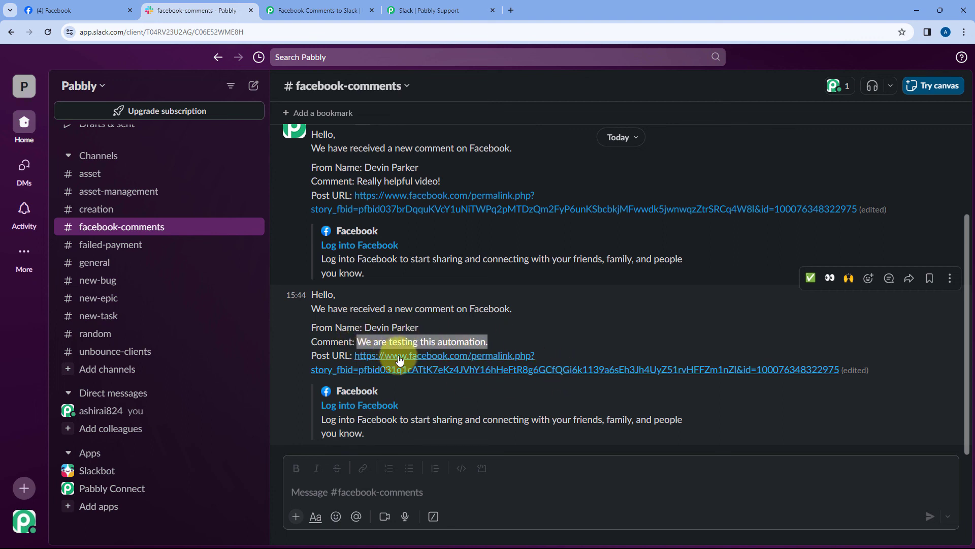
- Follow the newest Slack message's Post URL, inspect the comment on the Facebook post, close that page and return to the workflow
left_click(429, 362)
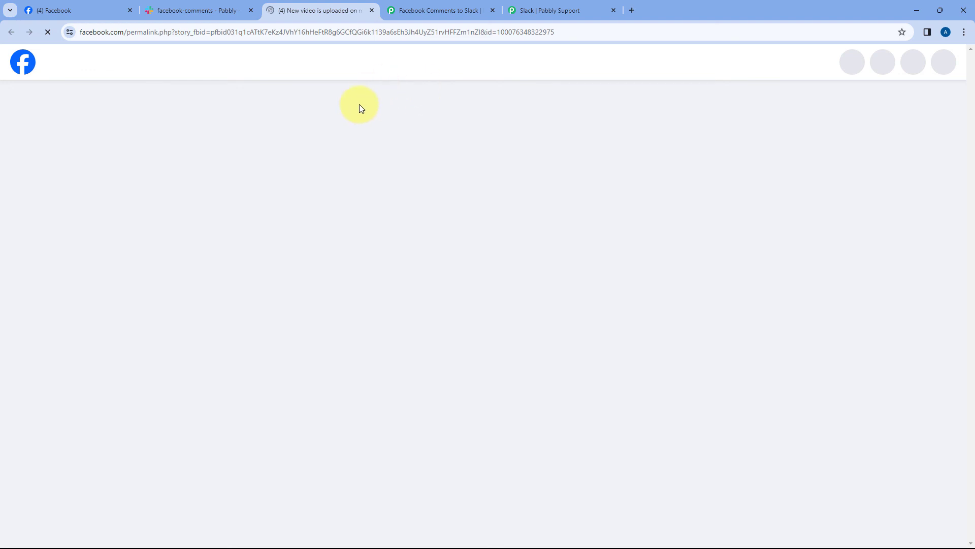
scroll(338, 501, "down", 2)
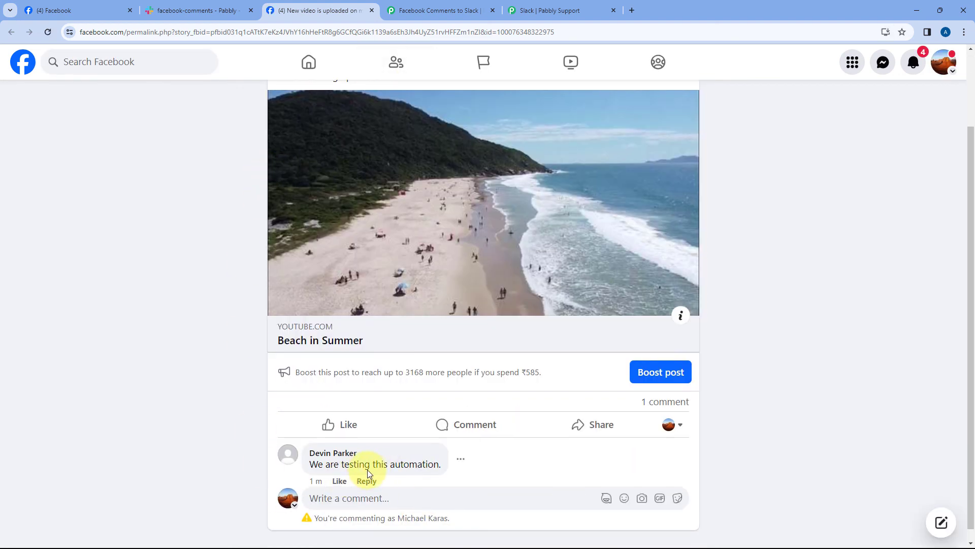
scroll(398, 424, "up", 2)
left_click(372, 10)
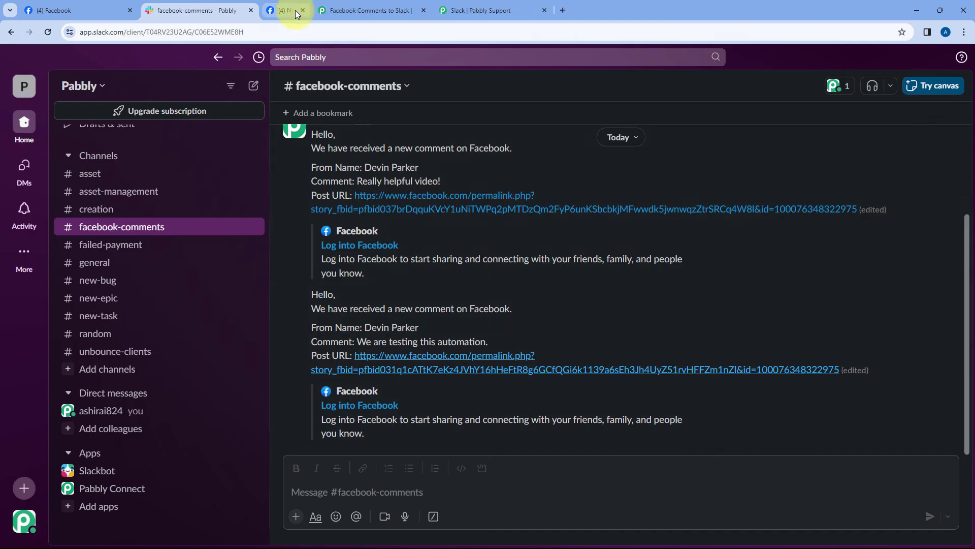
left_click(318, 9)
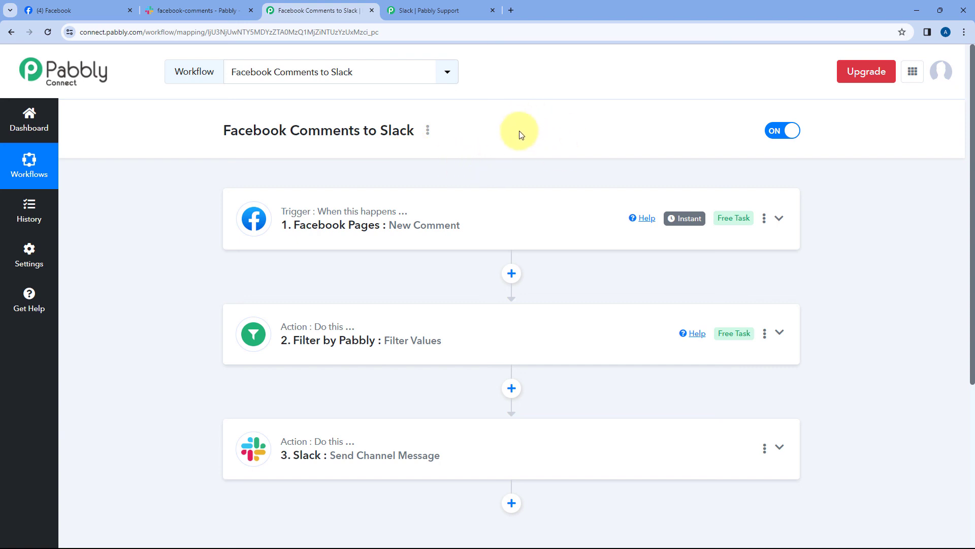